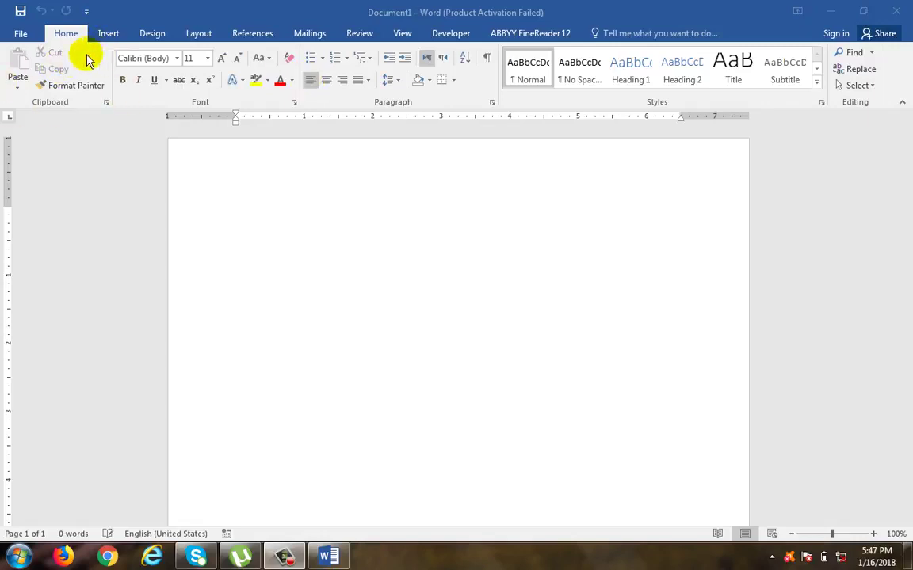
- Type 'Barya Institute of information technology' using AutoComplete, then select and copy it
click(284, 244)
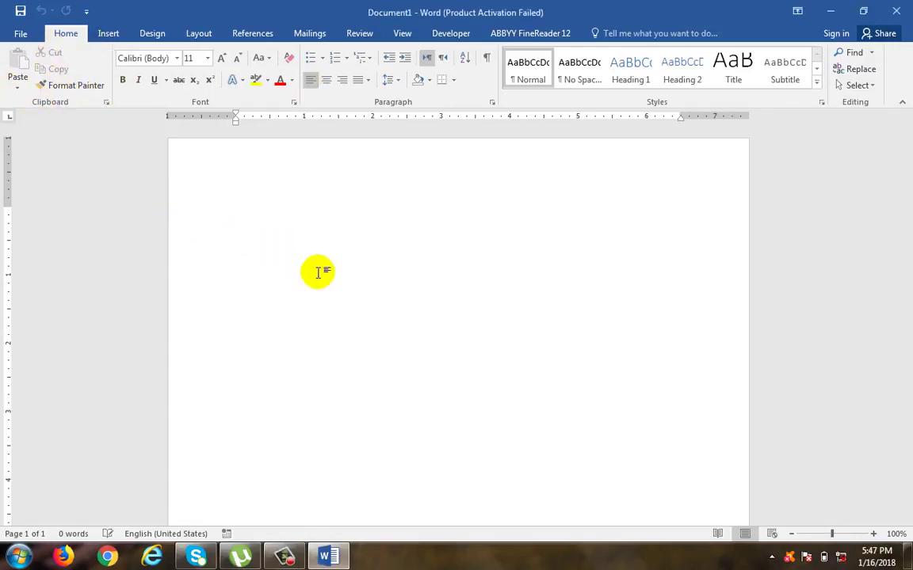
text(Bar)
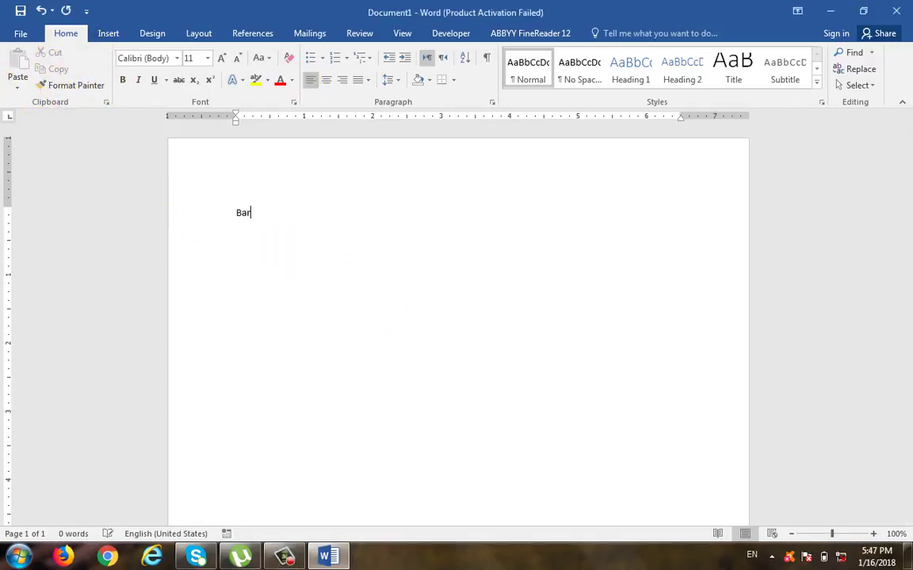
text(ya)
key(Return)
key(Return)
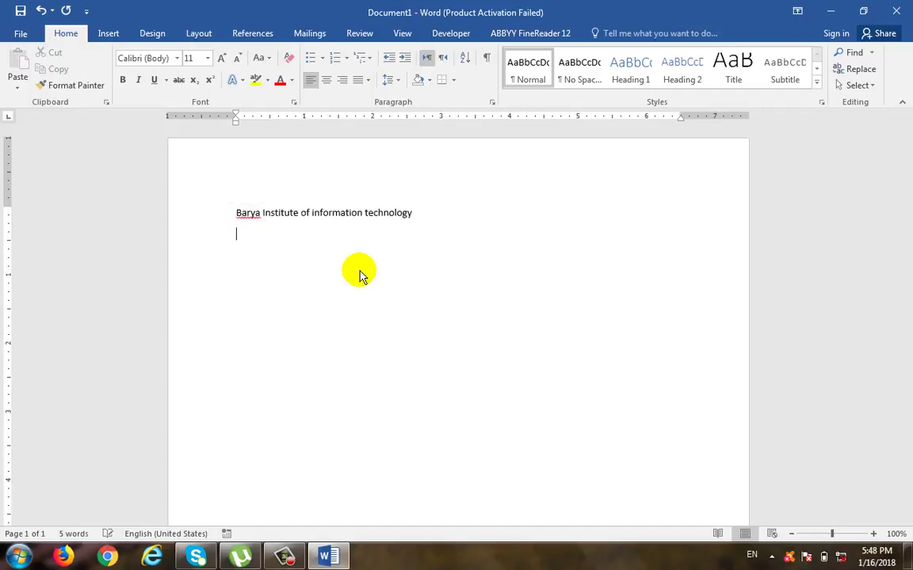
key(ctrl+a)
key(ctrl+c)
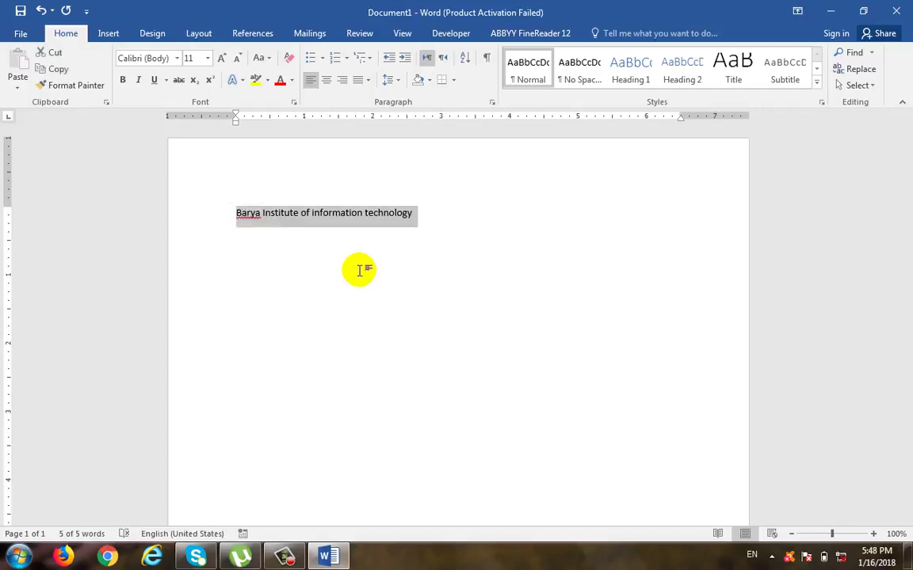
key(Right)
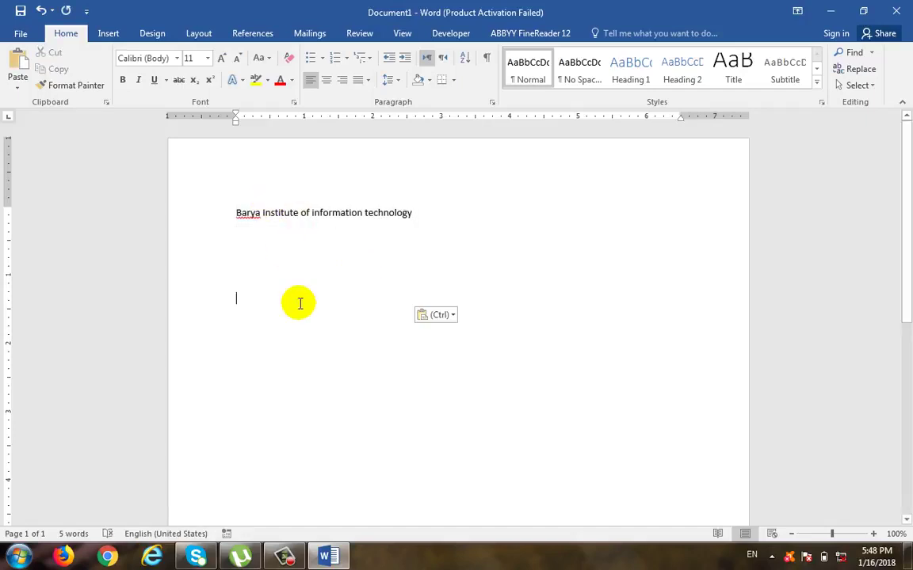
- Paste the line into a long paragraph, with a three-copy paragraph below it
key(ctrl+v)
key(ctrl+v)
key(ctrl+v)
key(ctrl+v)
key(ctrl+v)
key(ctrl+v)
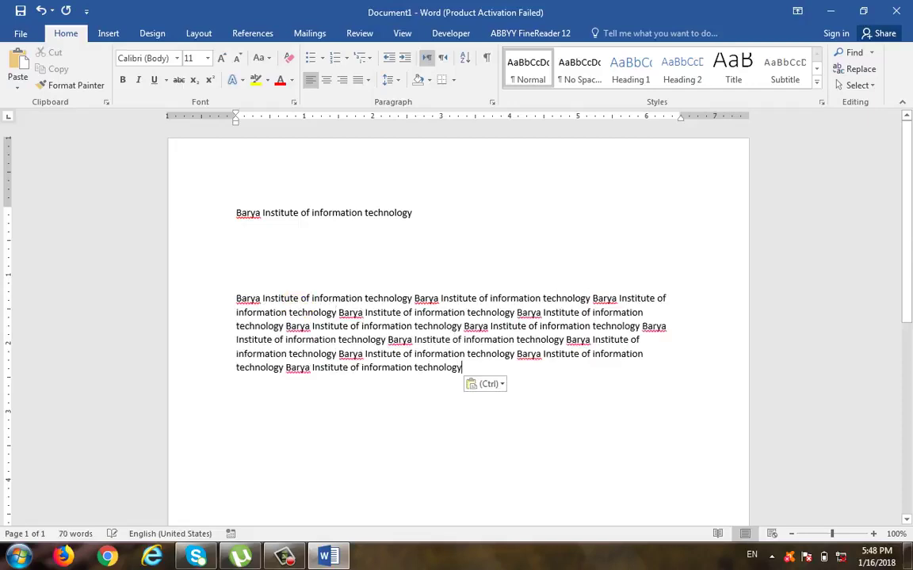
key(Return)
key(Return)
key(ctrl+v)
key(ctrl+v)
key(ctrl+v)
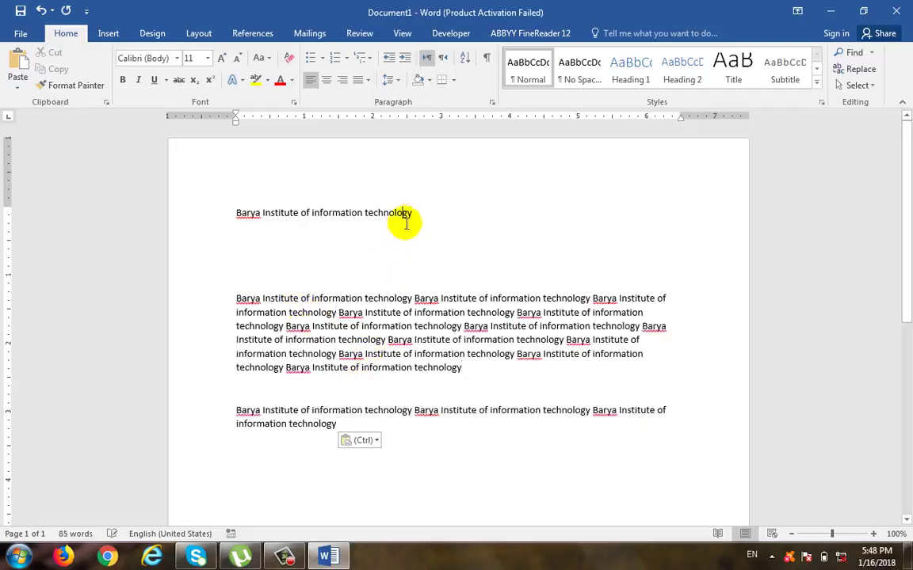
click(239, 388)
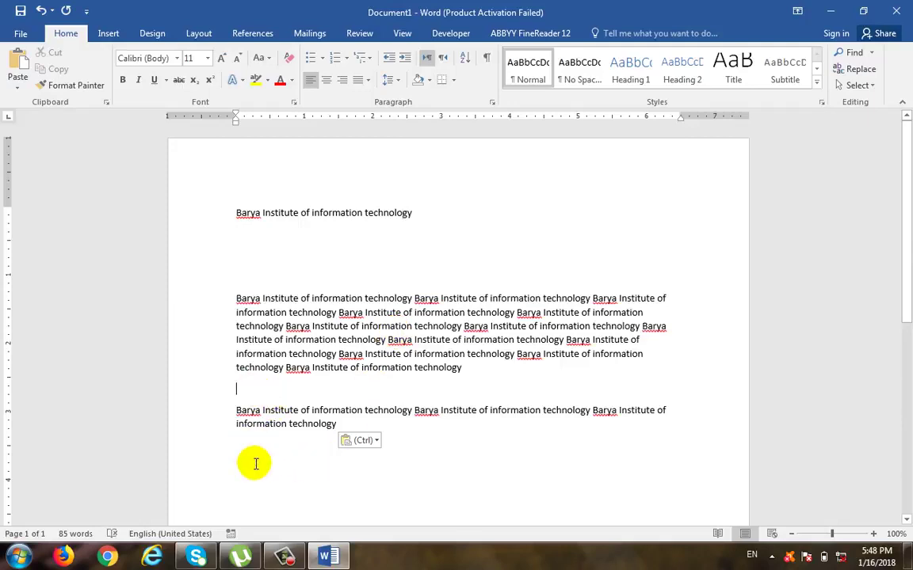
click(289, 474)
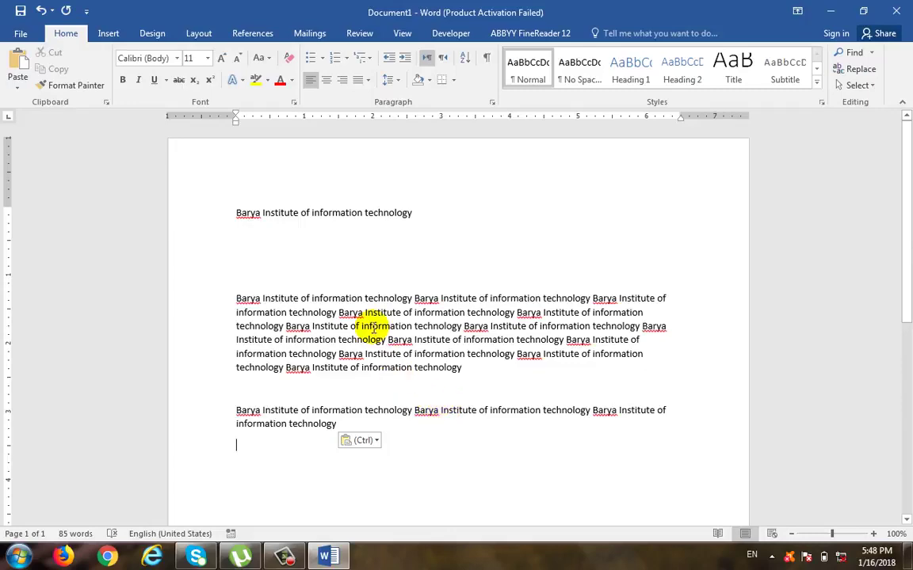
- Select the long middle paragraph of repeated lines
drag(482, 372, 245, 301)
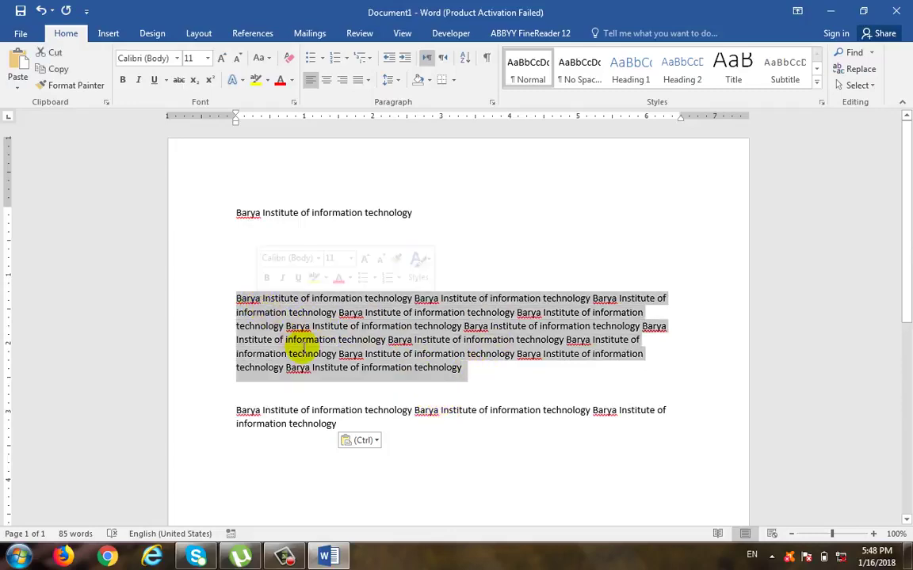
scroll(397, 495, down, 4)
scroll(346, 322, up, 2)
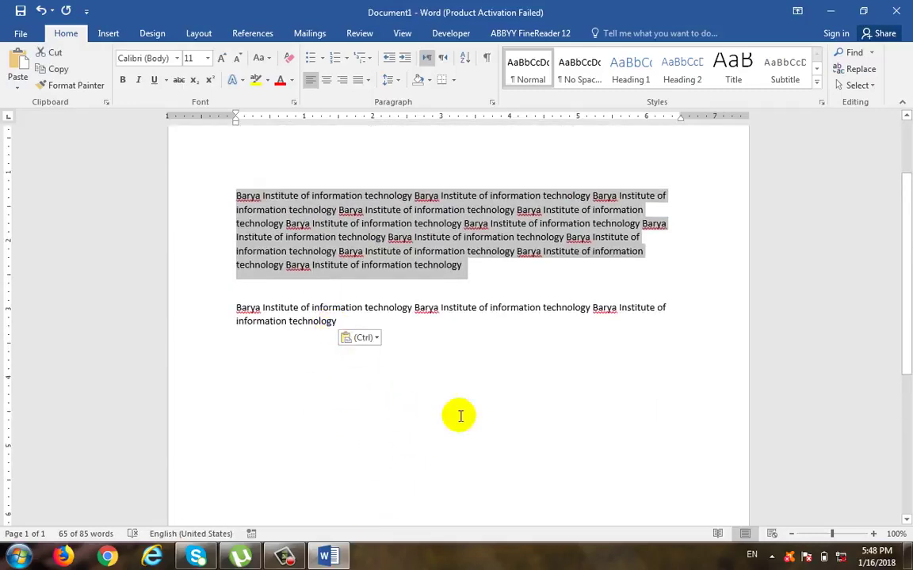
scroll(496, 452, up, 2)
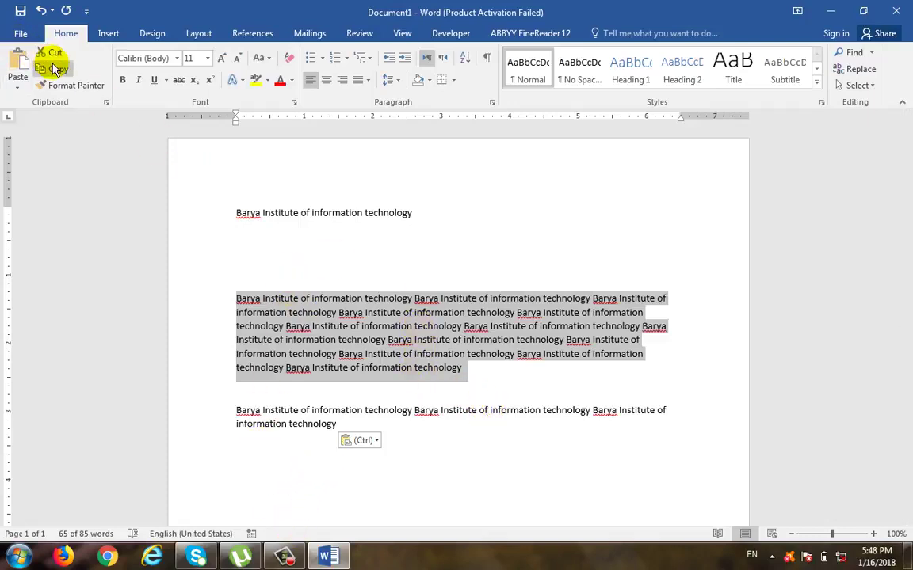
- Select the whole first line of the document
click(403, 350)
drag(420, 214, 234, 212)
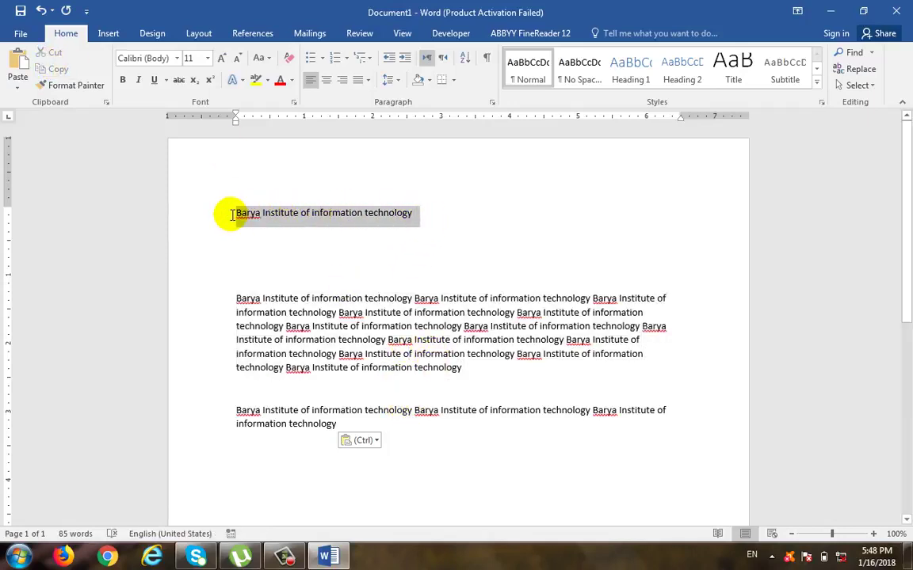
click(57, 69)
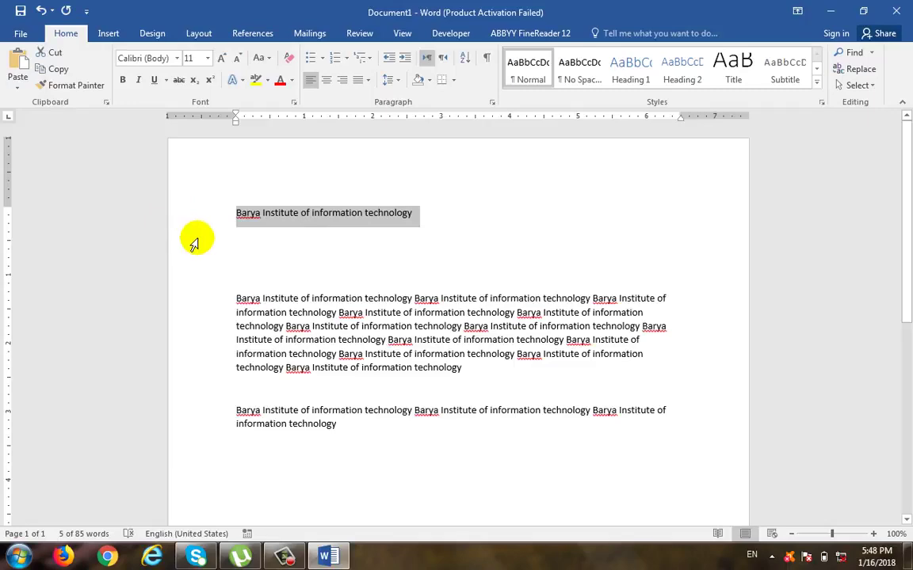
scroll(506, 371, down, 2)
scroll(491, 360, up, 1)
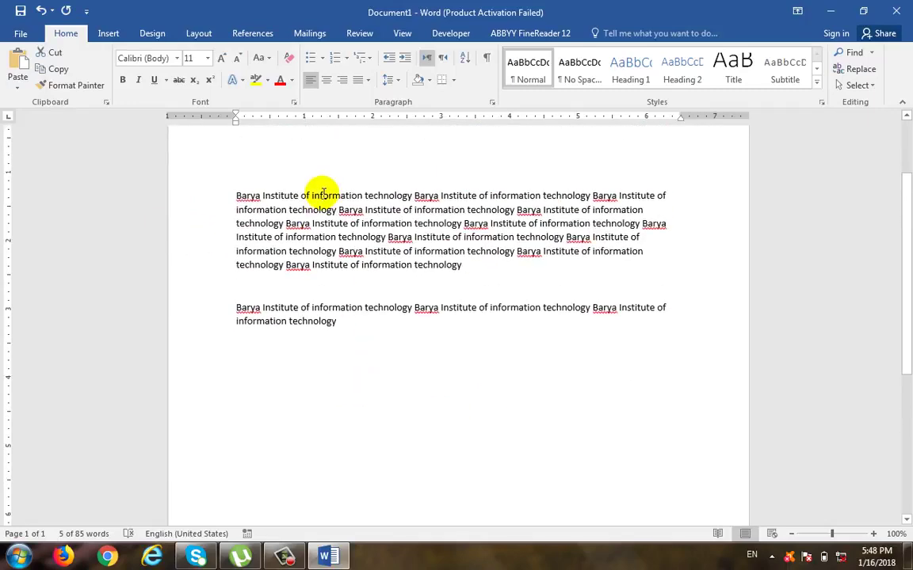
scroll(320, 193, up, 1)
- Add two empty lines at the end and paste the copied line there
click(326, 421)
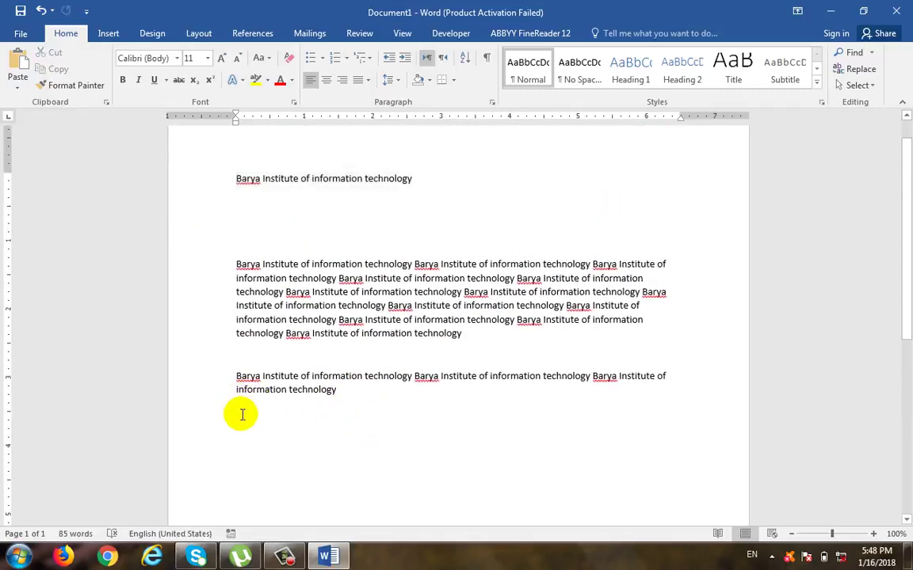
key(Return)
key(Return)
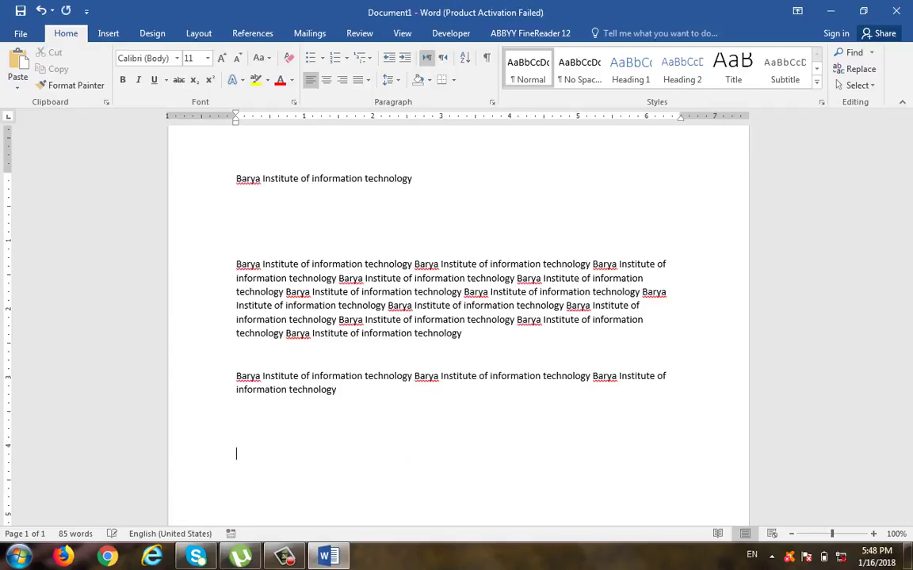
click(18, 89)
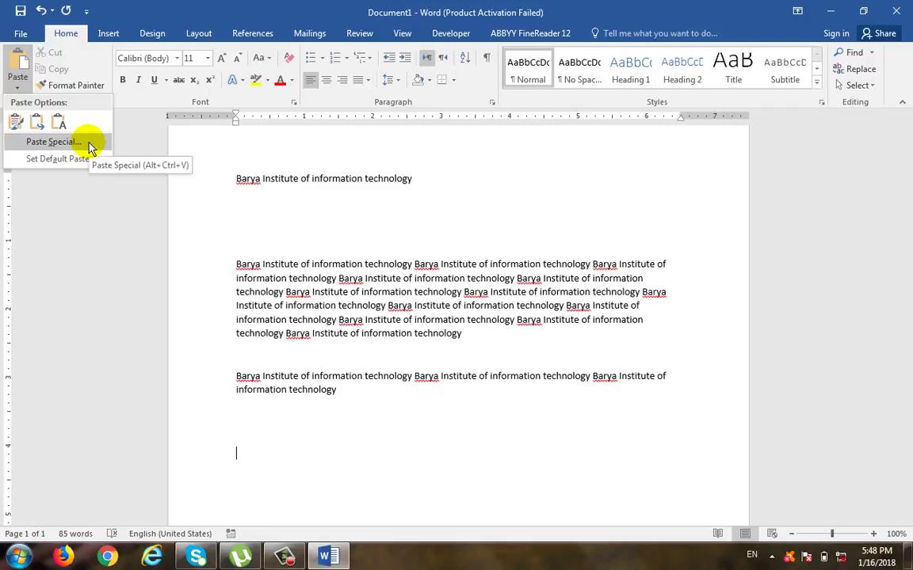
click(17, 62)
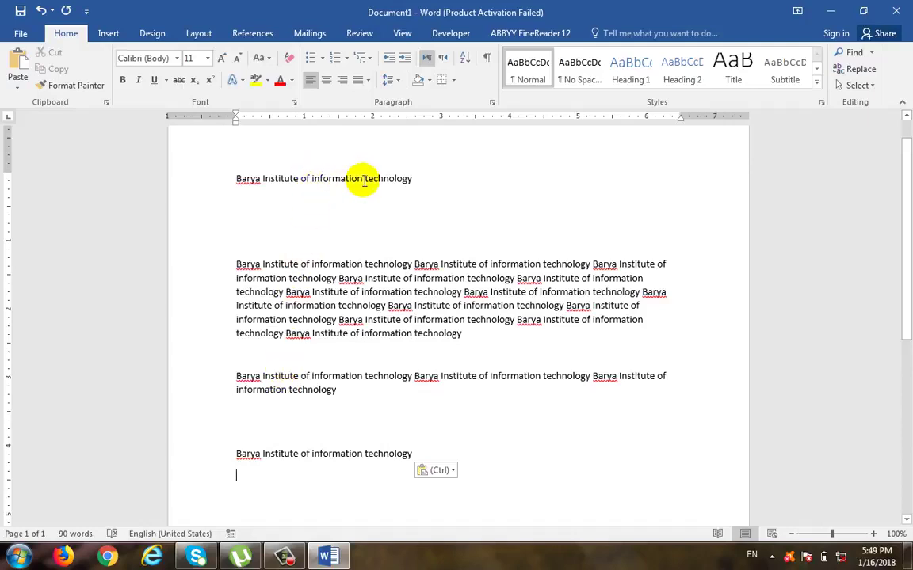
click(383, 178)
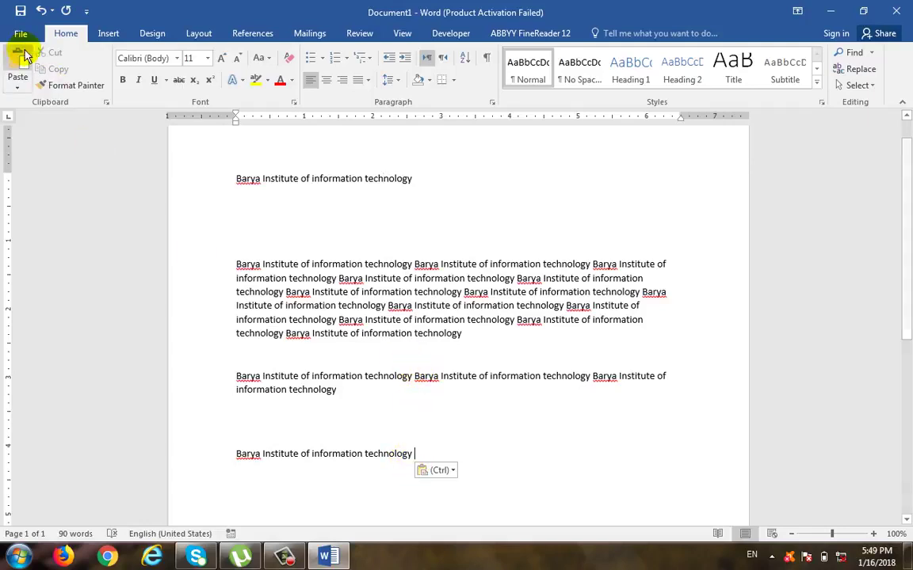
- Select the long repeated paragraph in the middle of the page
click(478, 341)
scroll(478, 340, up, 1)
drag(467, 368, 230, 299)
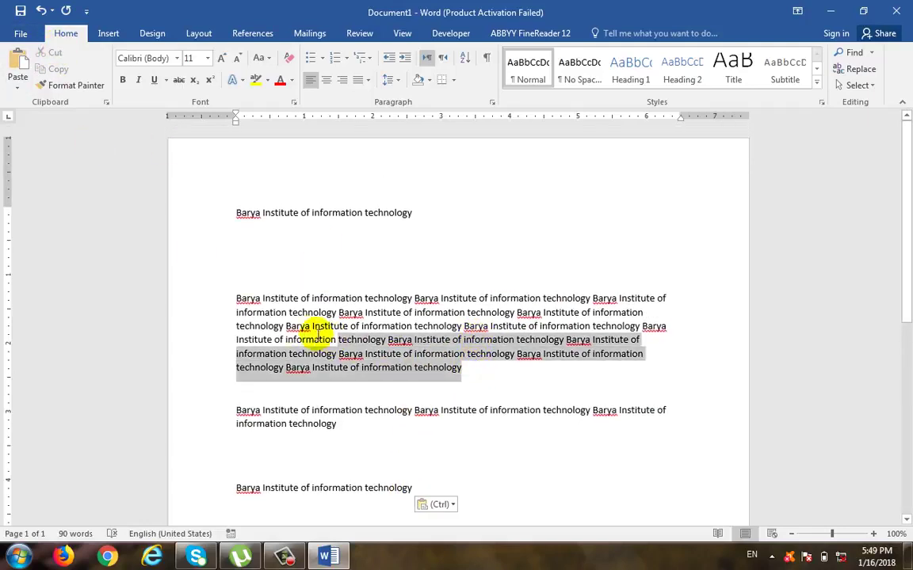
scroll(277, 301, down, 2)
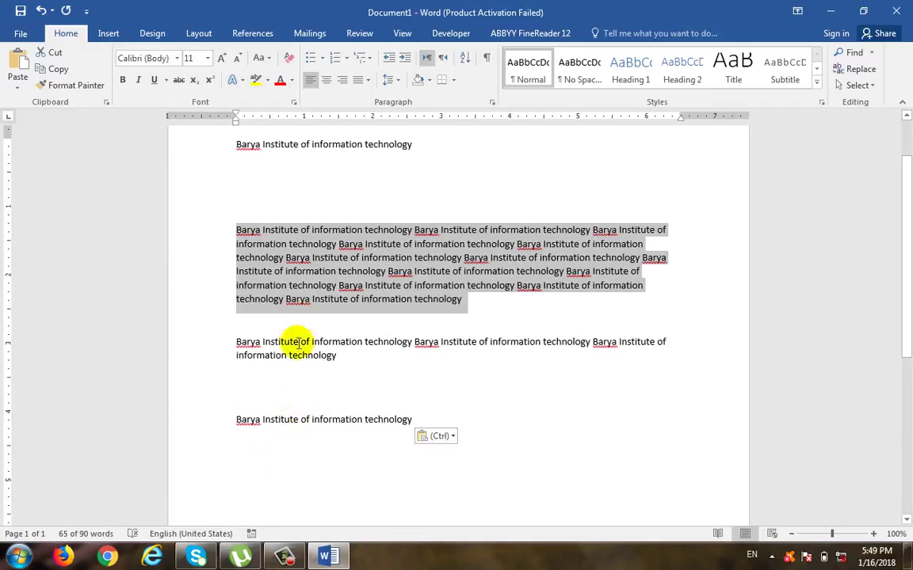
- Cut the long paragraph and paste it at the end, below the single line
click(60, 53)
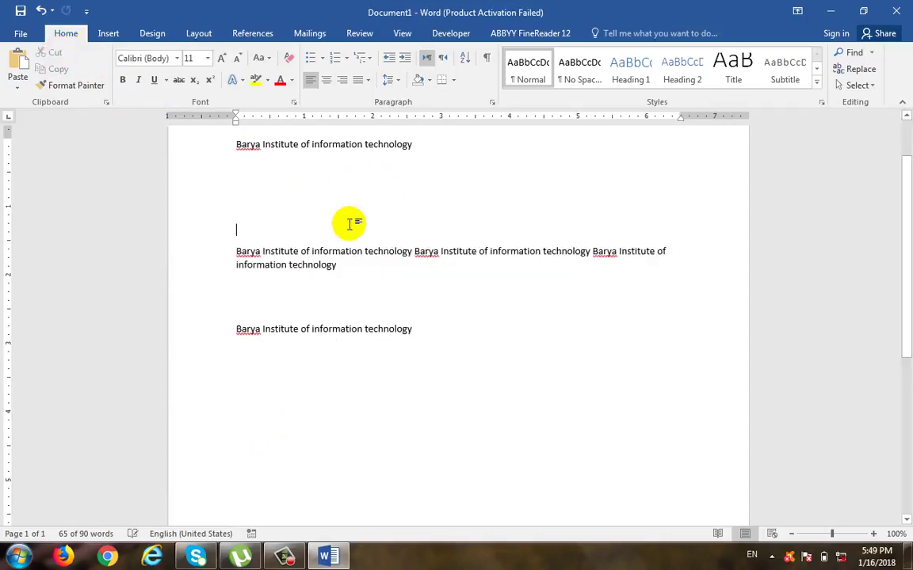
click(288, 358)
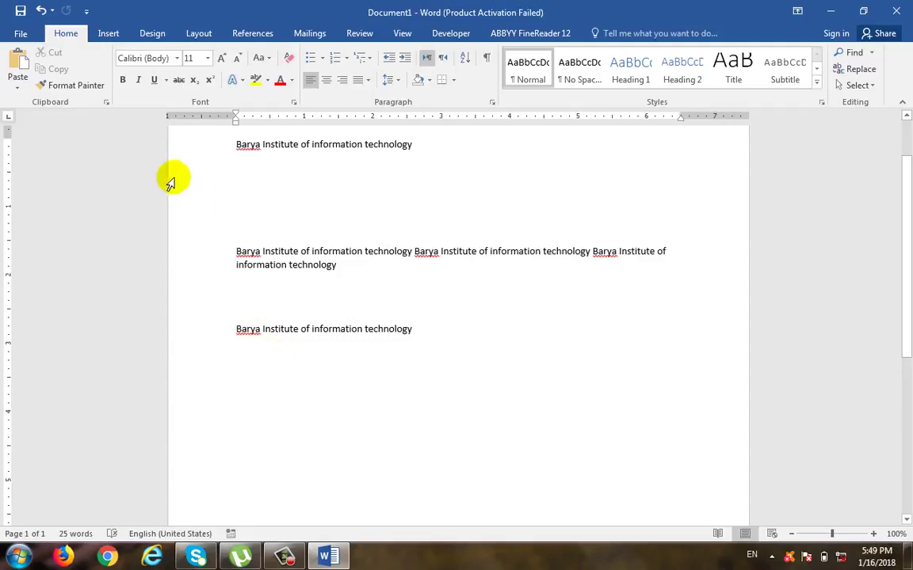
click(17, 64)
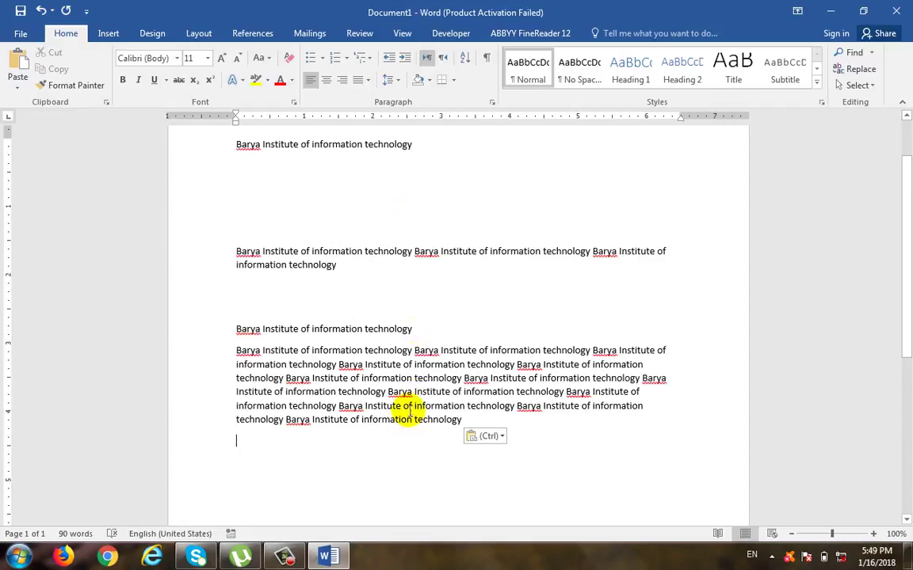
mouse_move(459, 420)
mouse_down()
mouse_move(236, 365)
mouse_move(236, 350)
mouse_up()
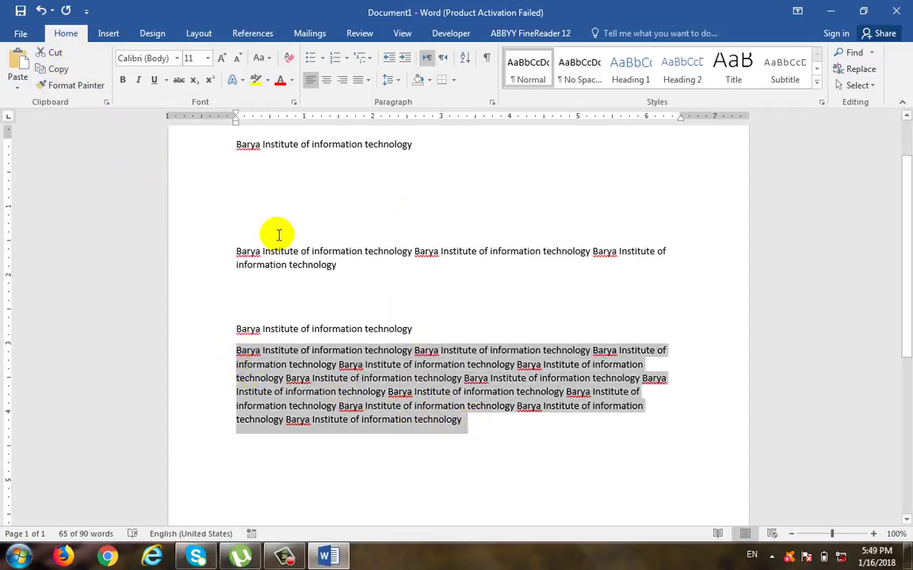
click(263, 168)
- Paste the long paragraph below the first line and delete the three-copy paragraph
click(20, 75)
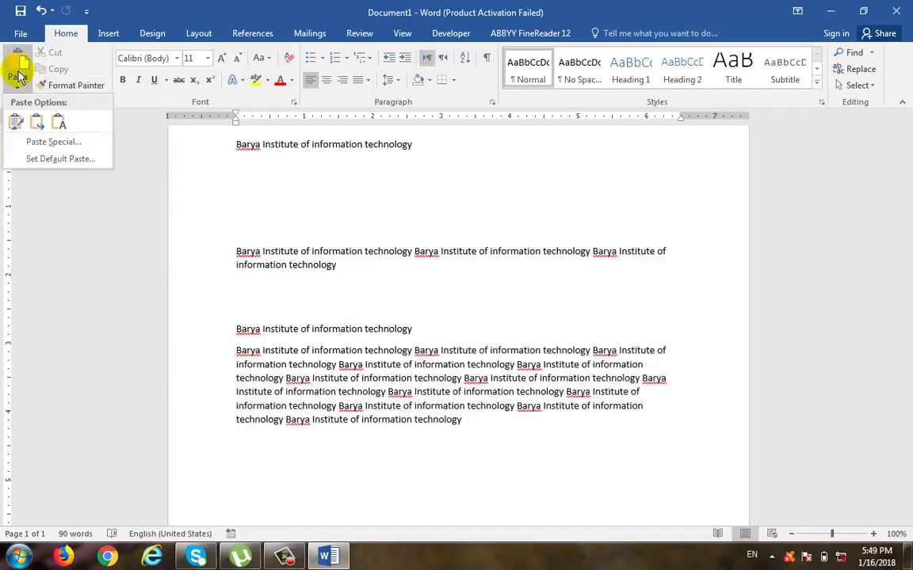
click(18, 55)
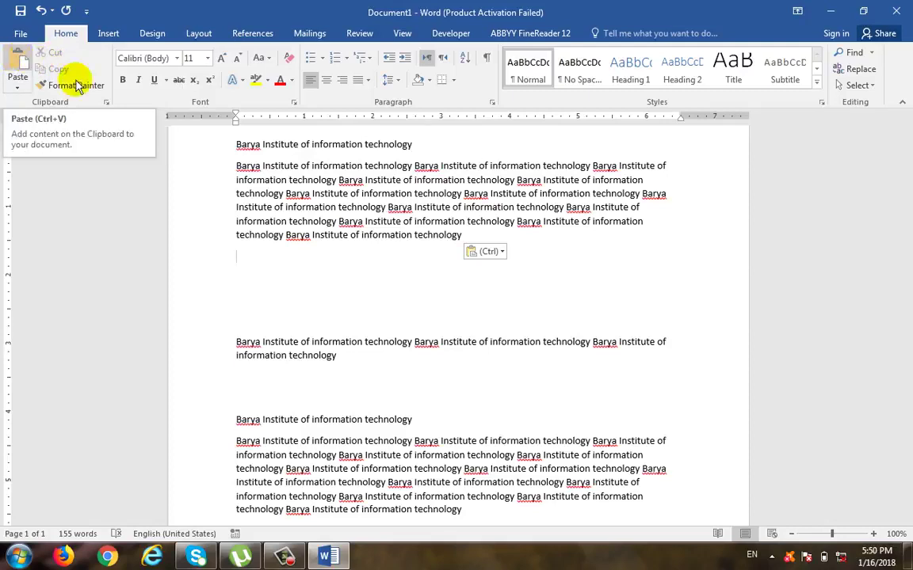
scroll(492, 317, up, 2)
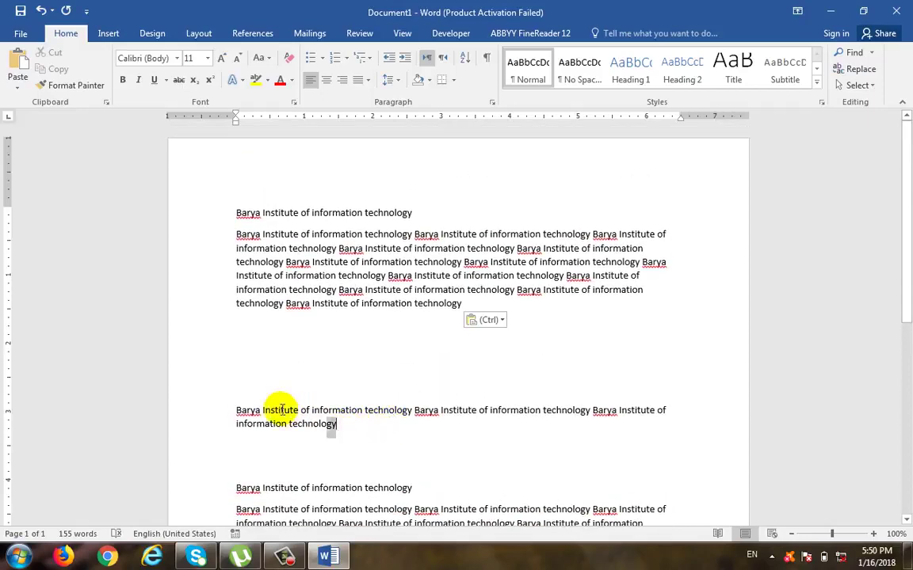
drag(336, 424, 236, 409)
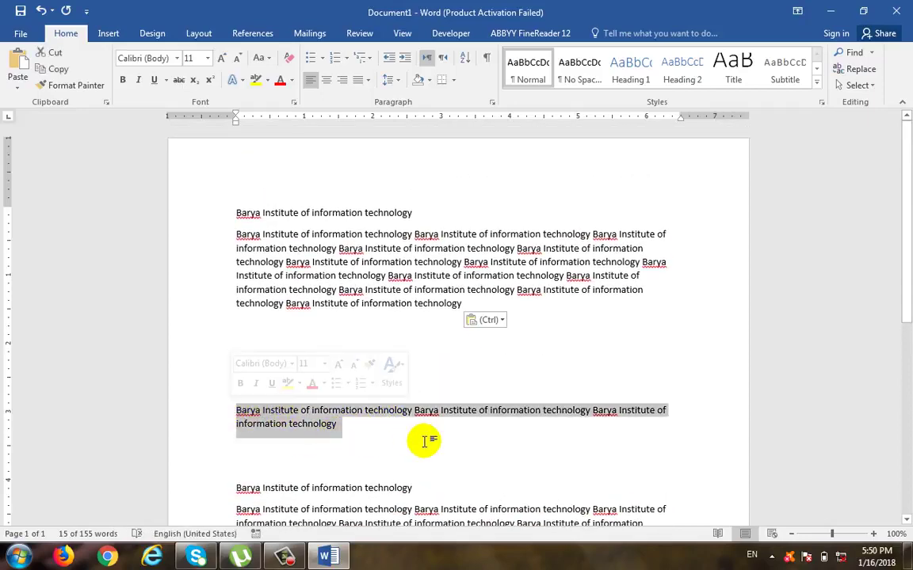
key(Delete)
- Paste several more copies of the short paragraph near the end, reaching 200 words
scroll(420, 412, down, 2)
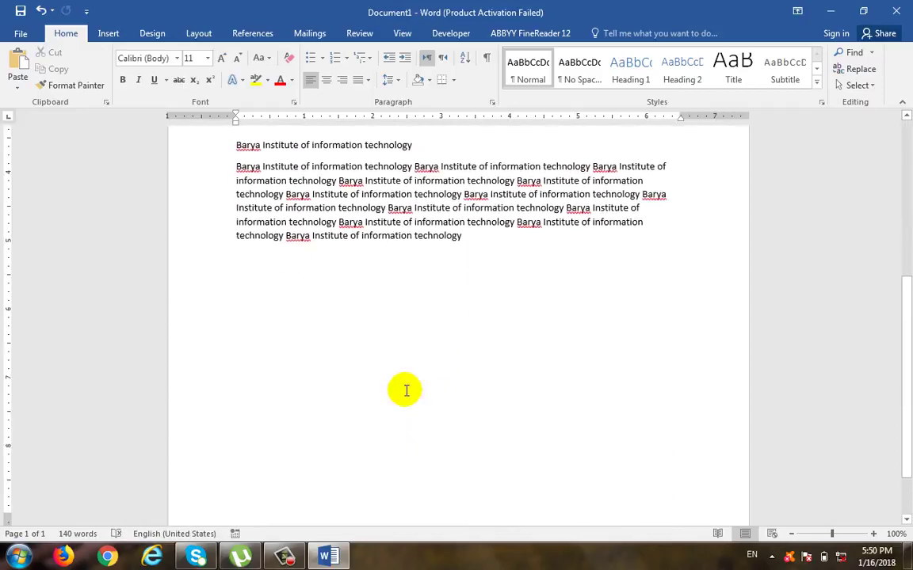
key(ctrl+v)
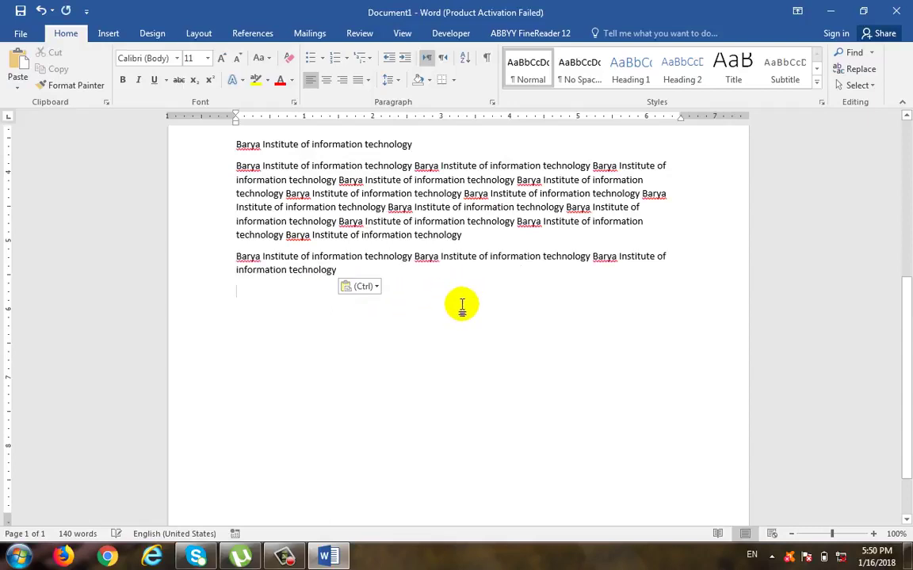
key(ctrl+v)
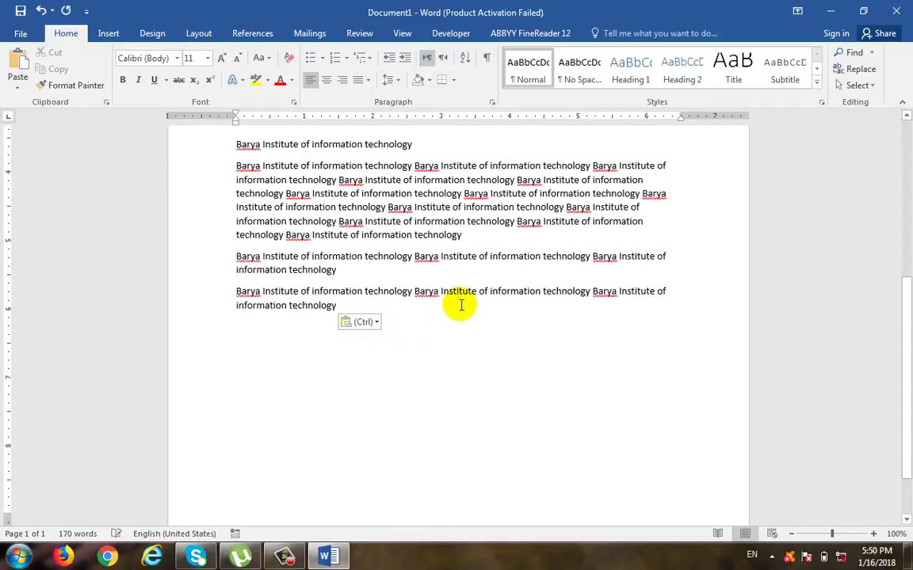
key(ctrl+v)
key(ctrl+v)
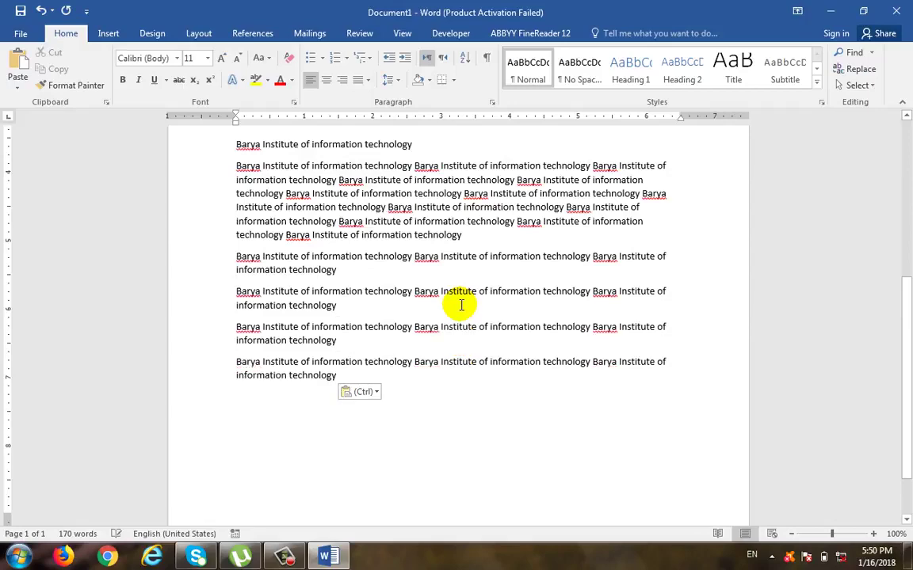
scroll(468, 340, up, 2)
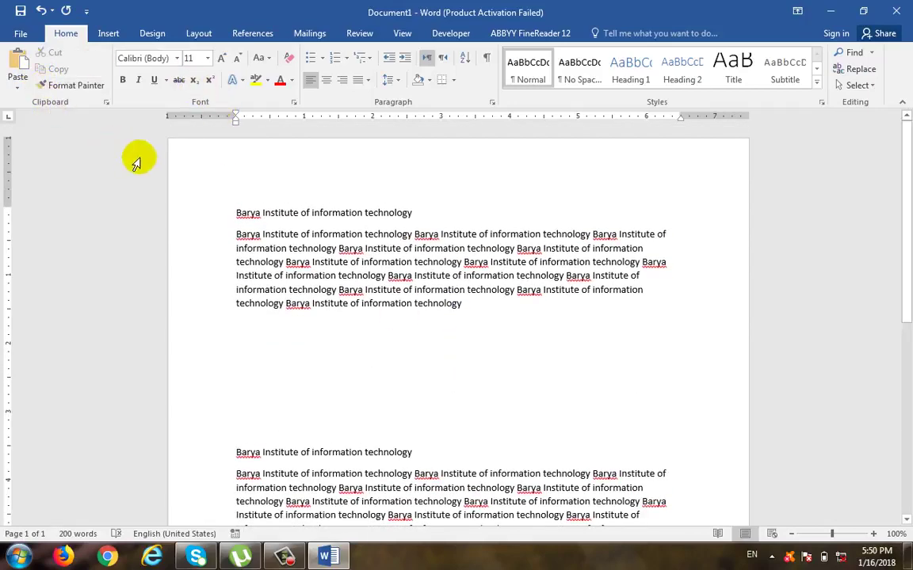
- Format the first line as a 20 pt, bold, red heading
click(18, 84)
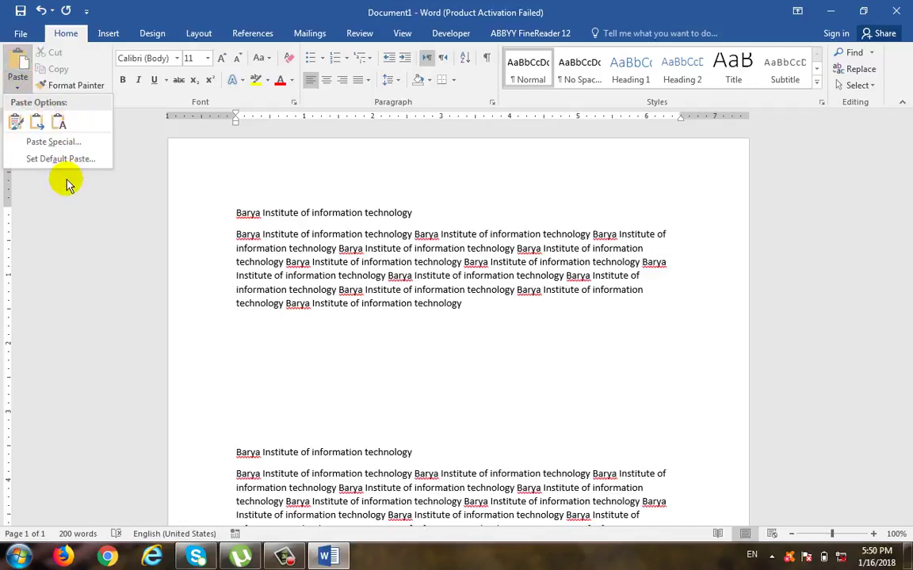
click(475, 389)
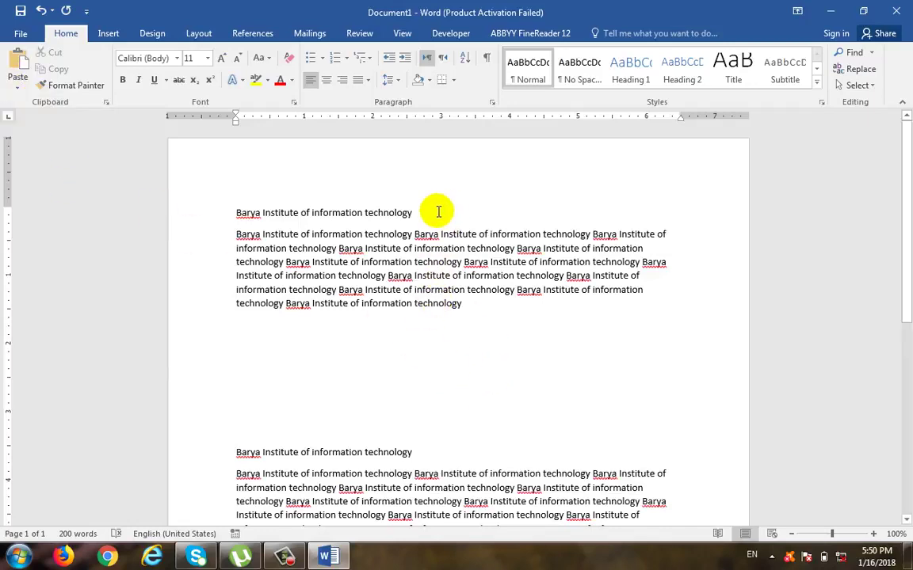
drag(438, 212, 238, 213)
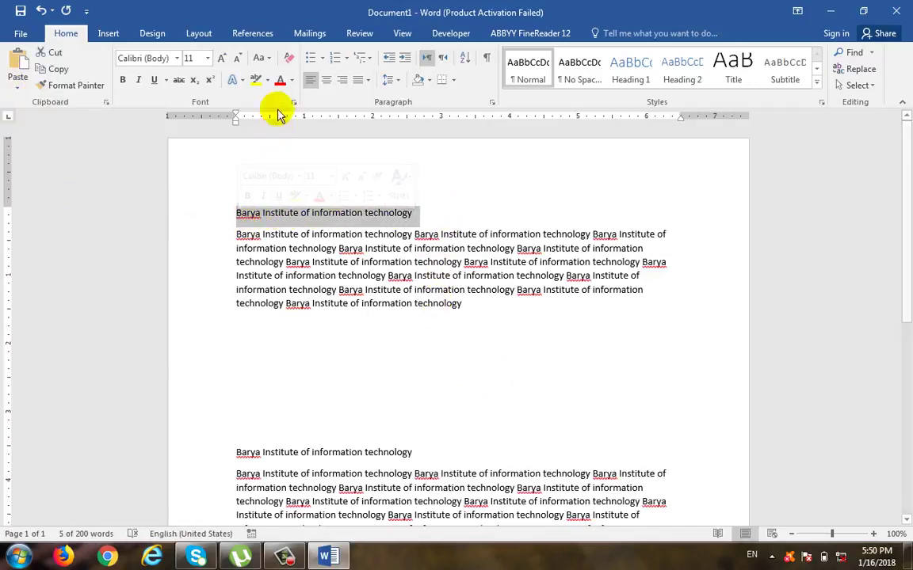
click(207, 58)
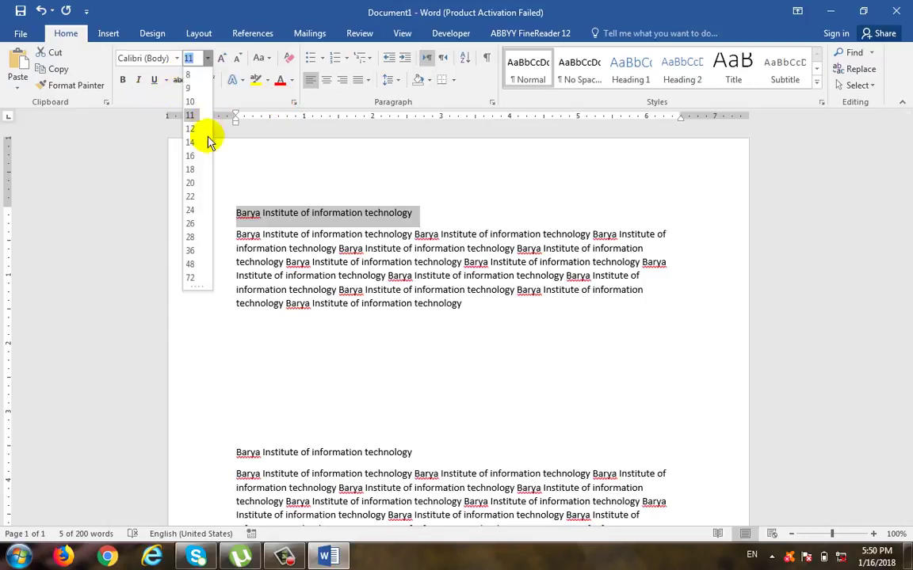
click(192, 183)
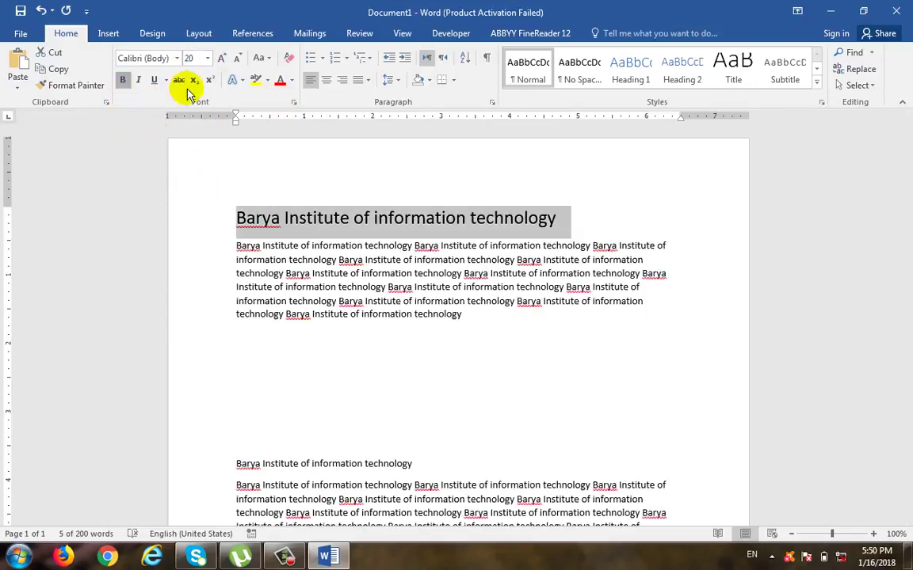
click(123, 80)
click(279, 80)
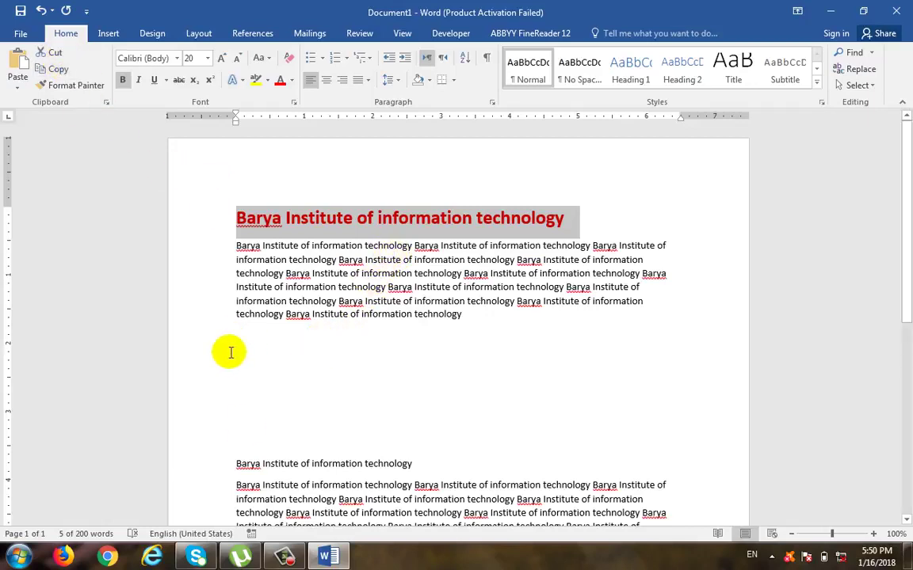
click(259, 377)
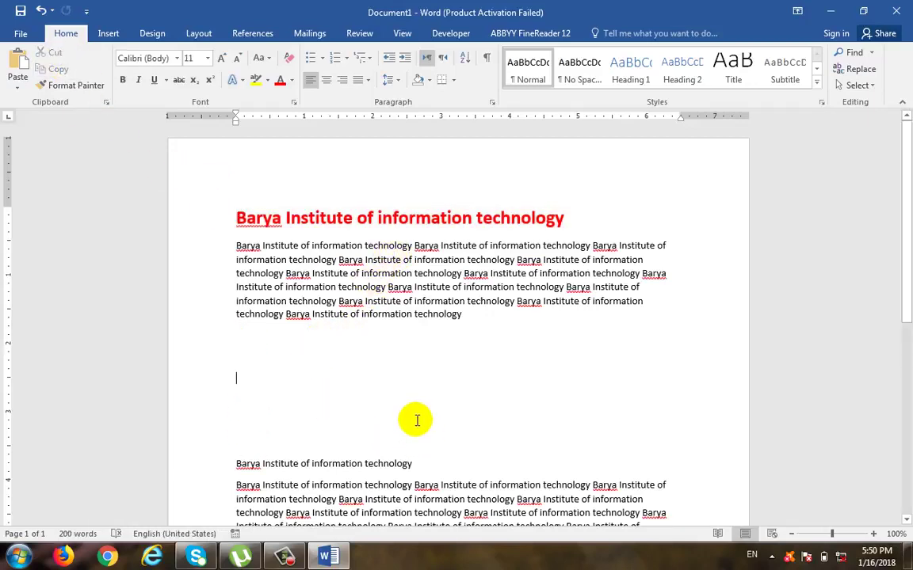
- Paste the heading on the empty line, undo it, and show the paste choices
click(11, 62)
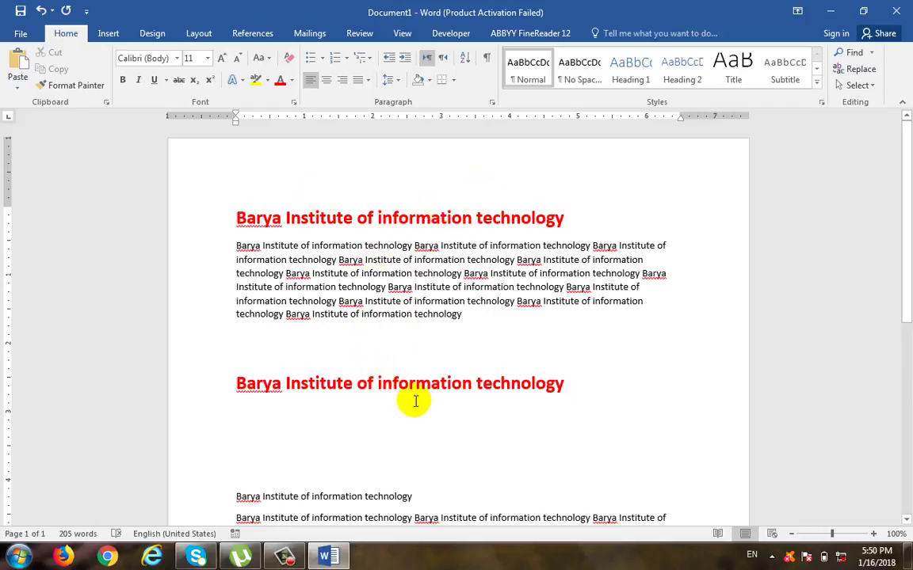
key(ctrl+z)
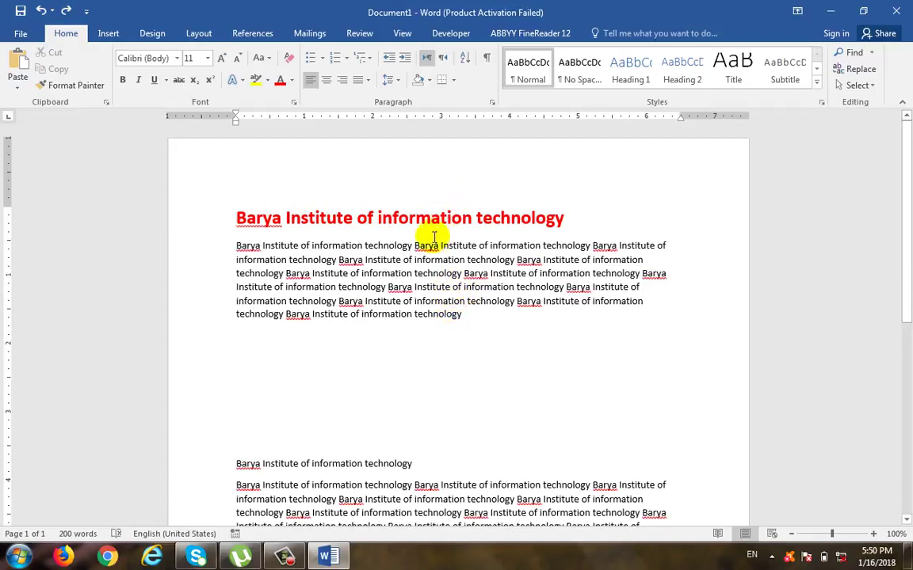
click(18, 87)
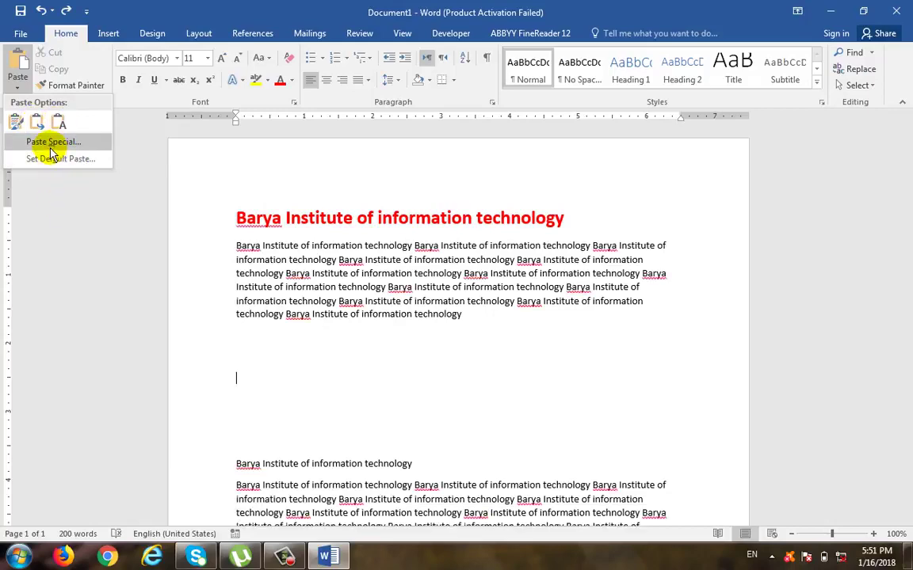
- Paste Special the heading as a Microsoft Word Document Object and select it
click(39, 142)
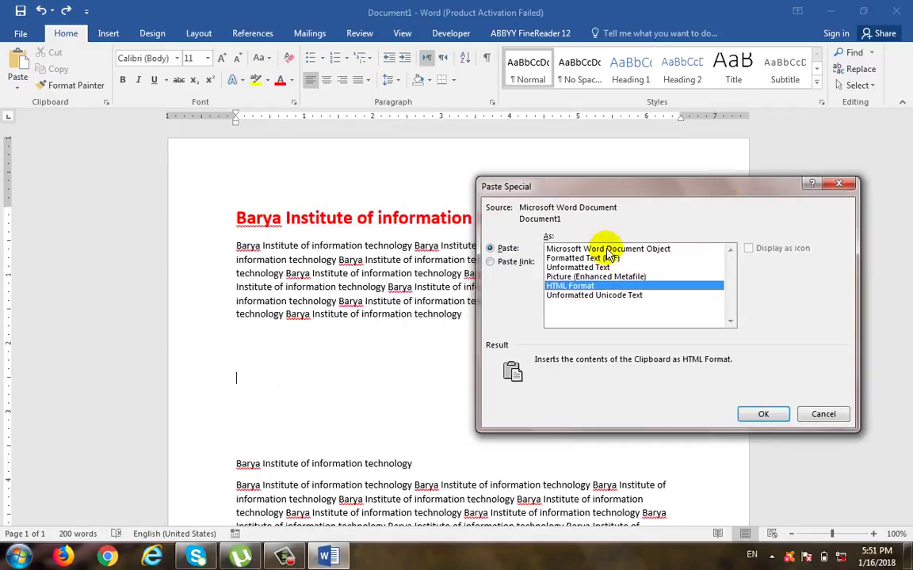
click(651, 250)
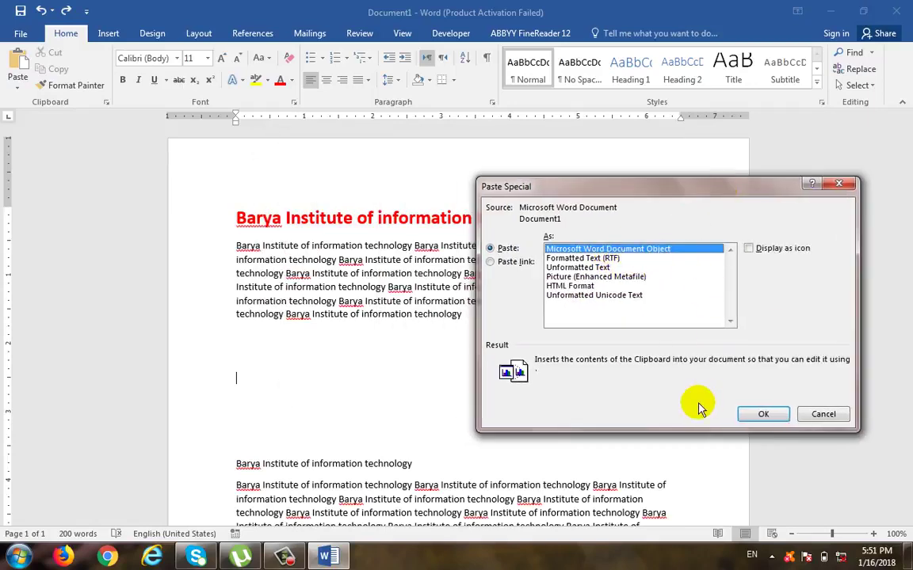
click(747, 413)
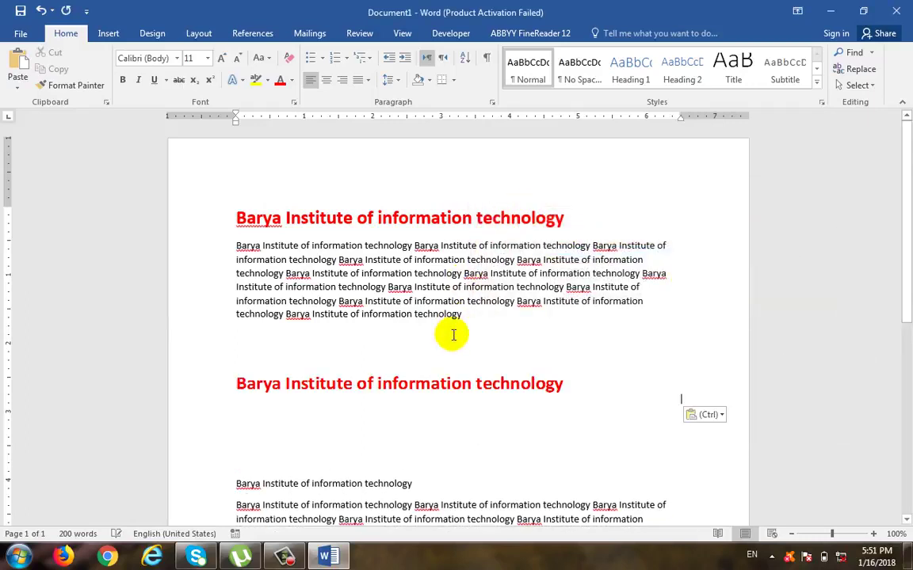
click(444, 391)
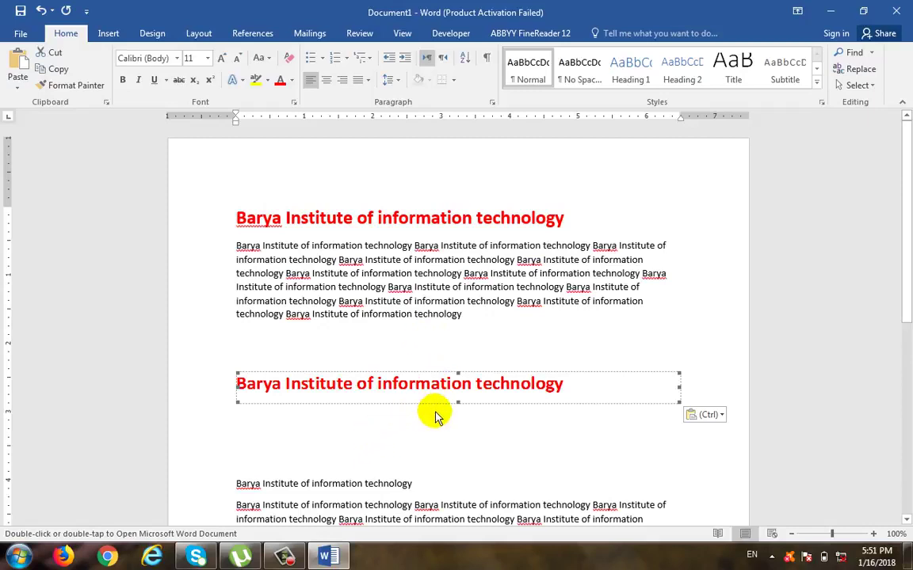
- Resize the heading object's frame taller, narrower to just past the text, then shorter
click(465, 442)
click(456, 392)
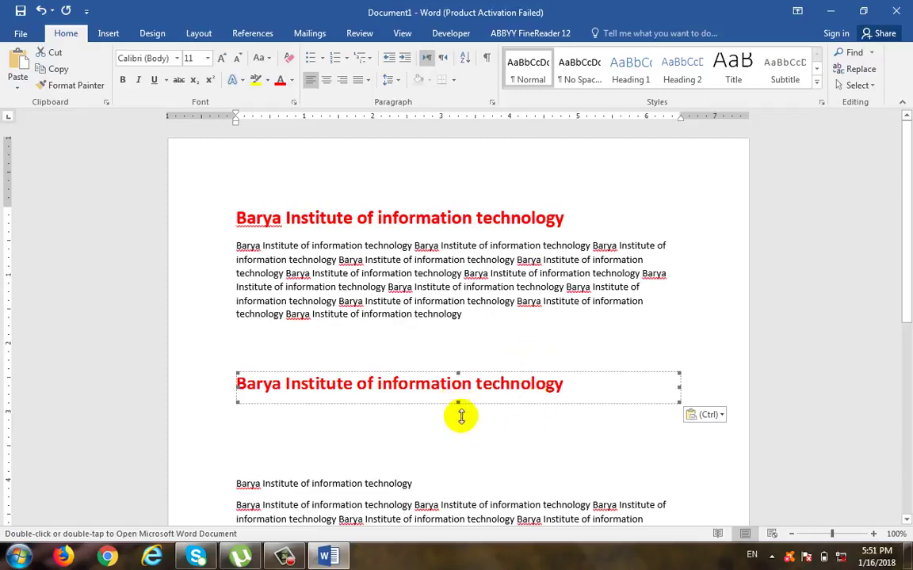
drag(461, 416, 464, 441)
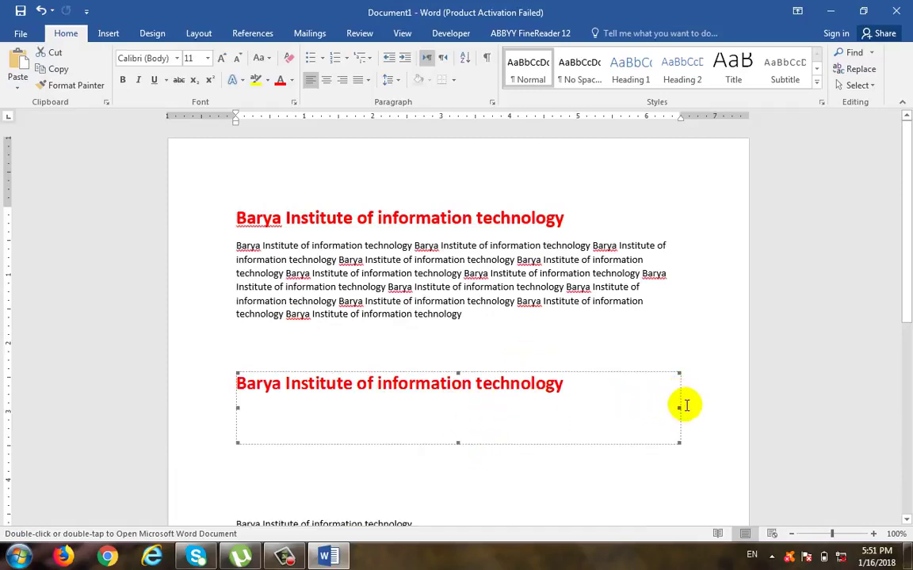
drag(679, 409, 570, 407)
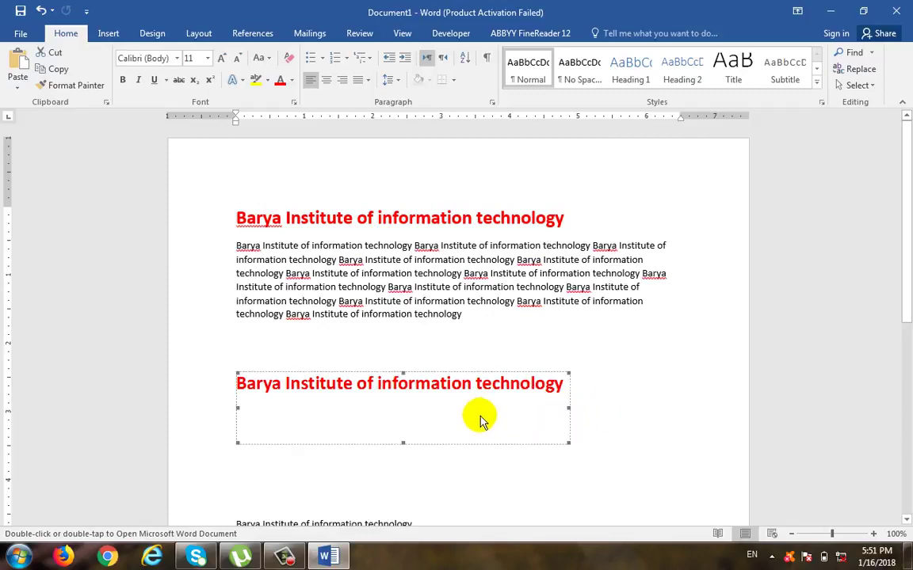
drag(403, 443, 417, 411)
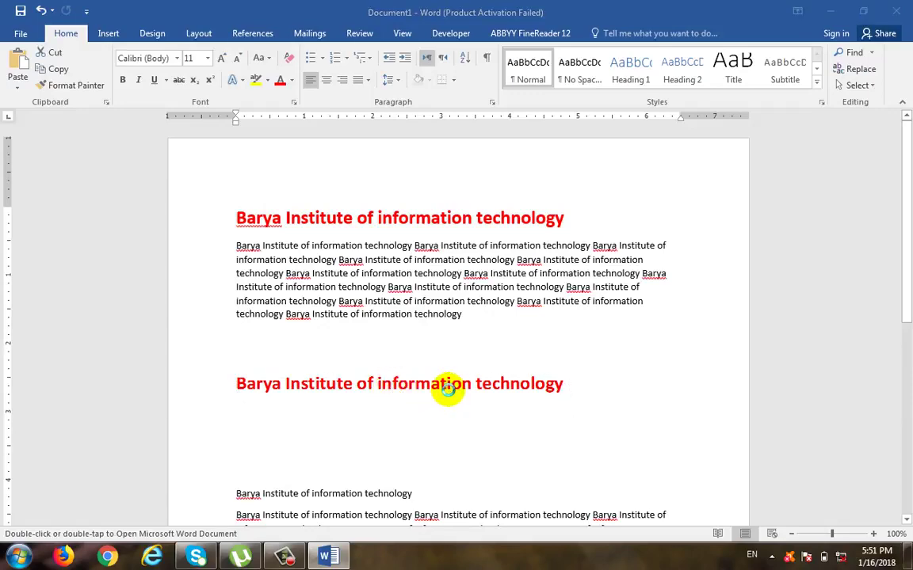
- Delete 'technology' inside the embedded object so it reads 'Barya Institute of information'
double_click(448, 396)
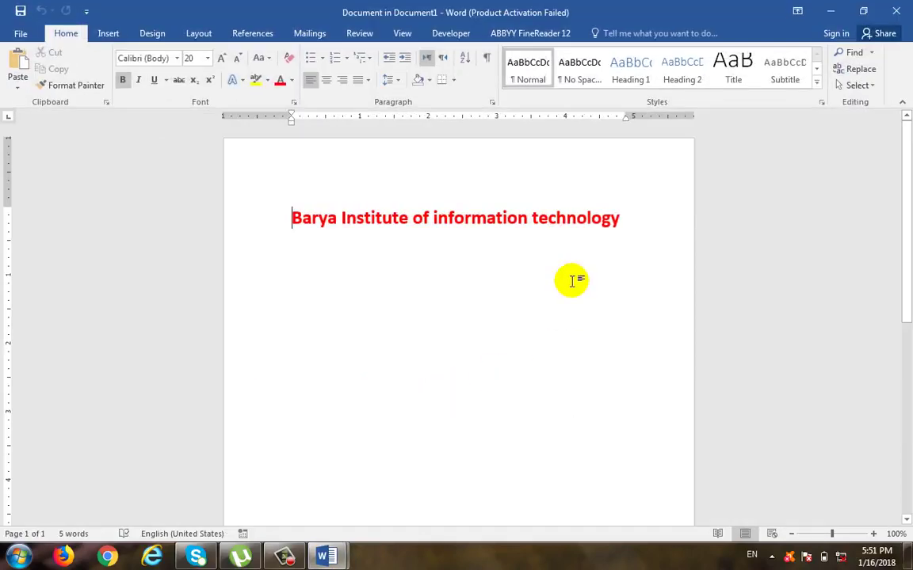
click(633, 240)
key(BackSpace)
key(BackSpace)
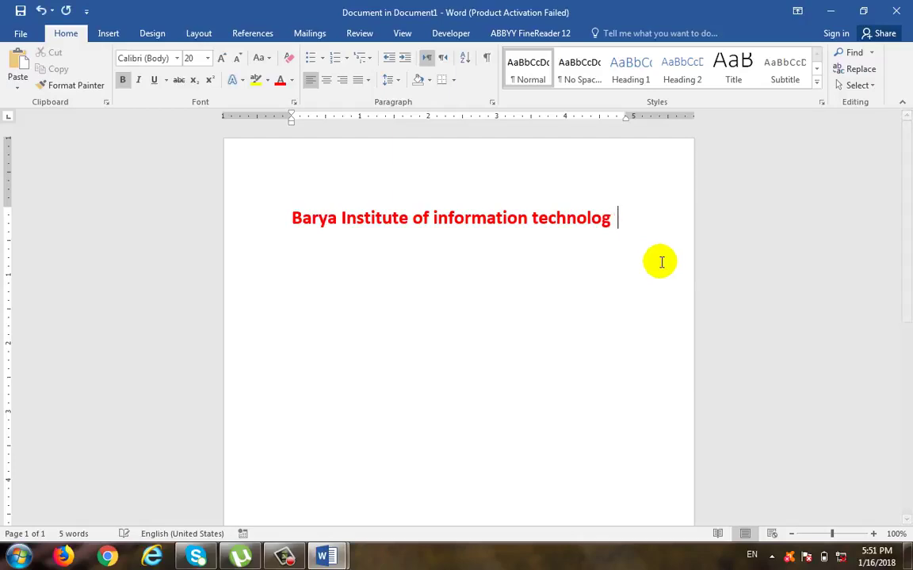
key(BackSpace)
key(BackSpace)
key(BackSpace)
key(BackSpace)
key(BackSpace)
key(BackSpace)
key(BackSpace)
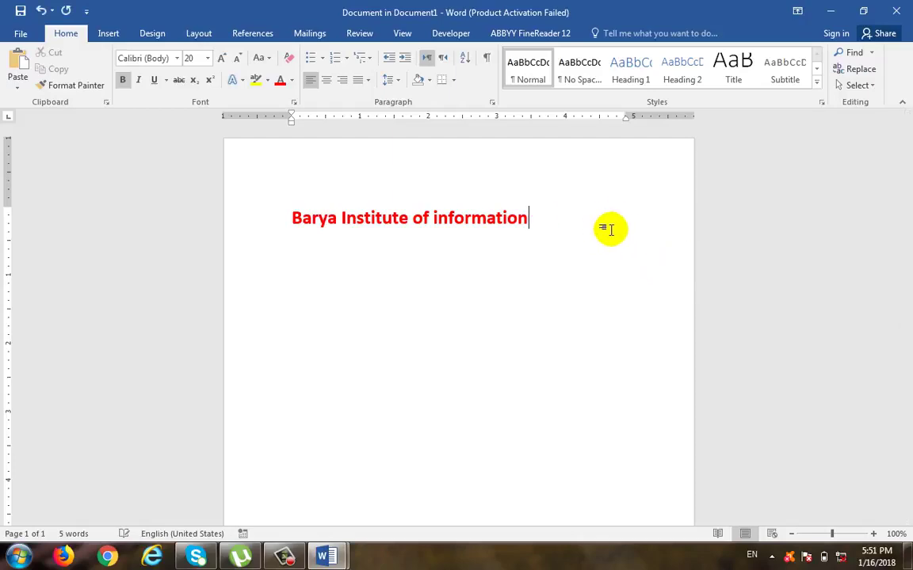
click(896, 11)
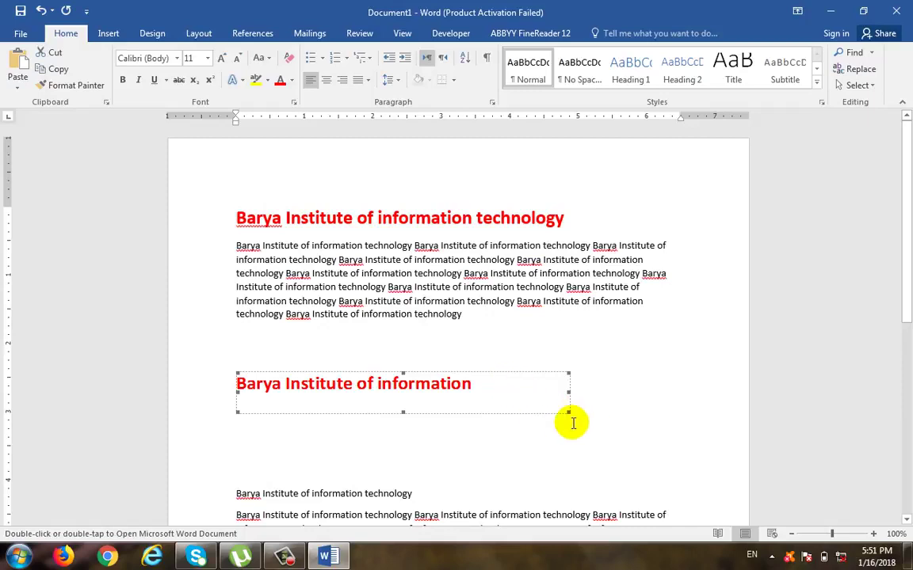
- Paste the copied heading on the blank line below as Formatted Text (RTF)
click(466, 448)
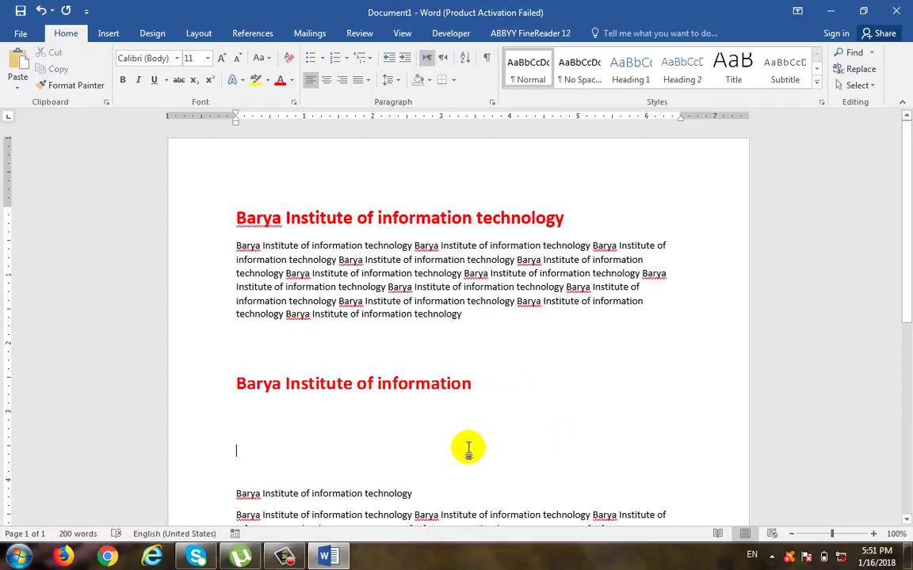
click(17, 88)
click(446, 293)
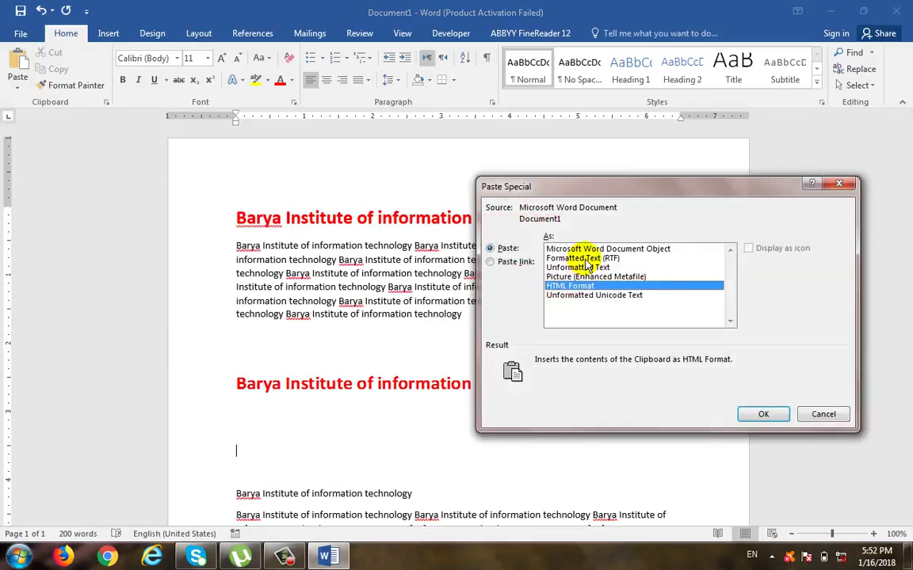
click(554, 258)
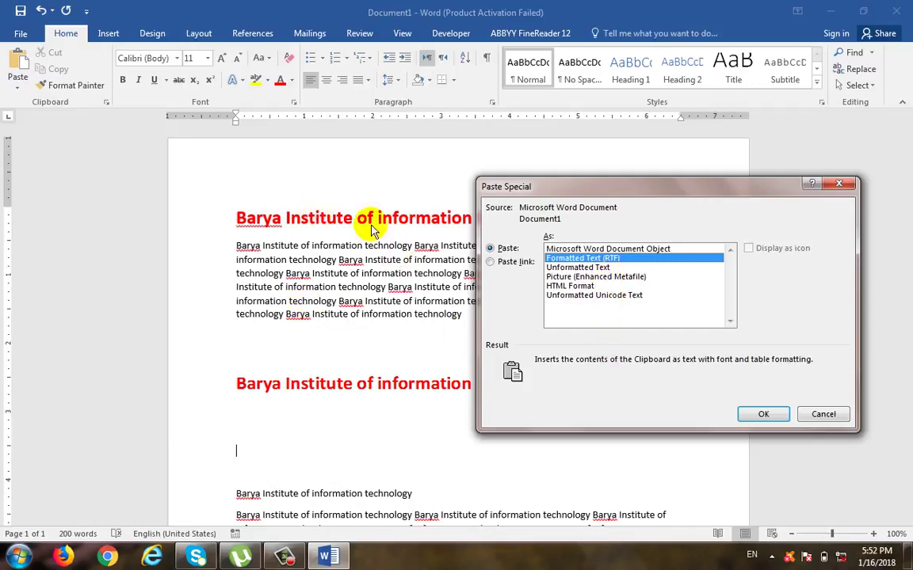
click(745, 415)
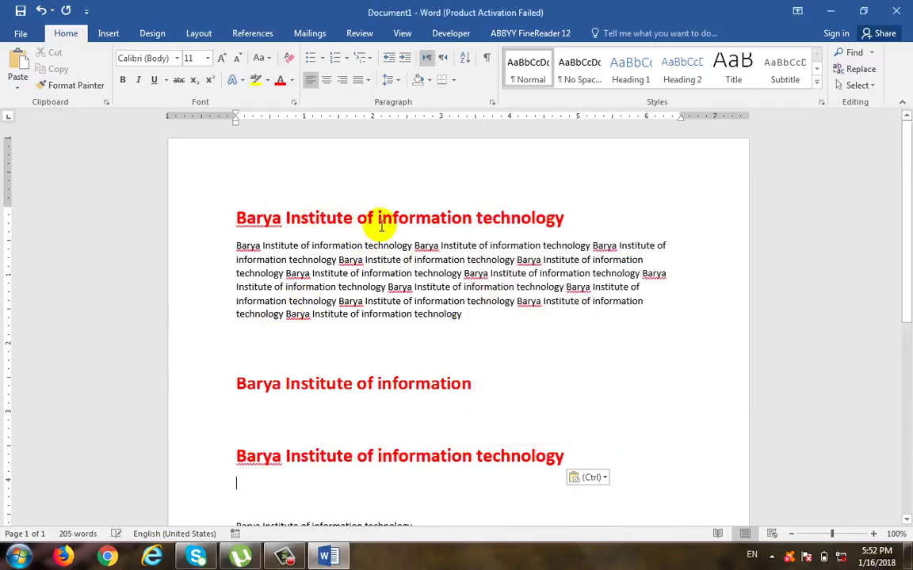
- Correct the pasted heading's last letter to 'y' and move to the empty line below
click(672, 467)
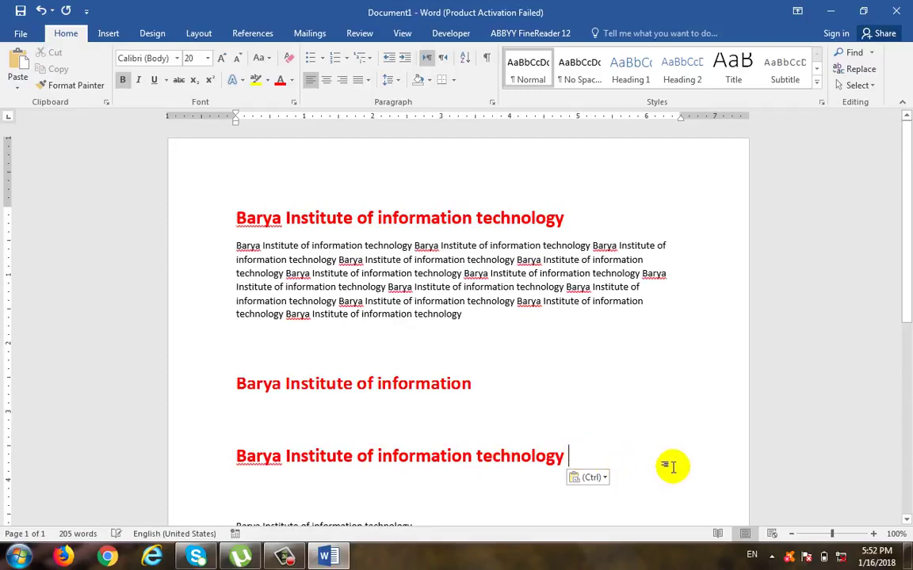
key(BackSpace)
click(458, 407)
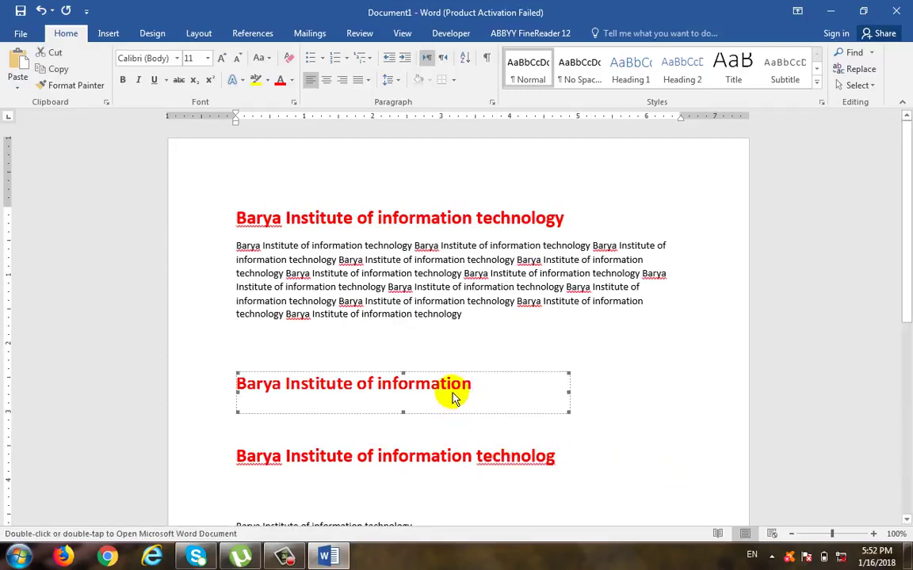
click(492, 458)
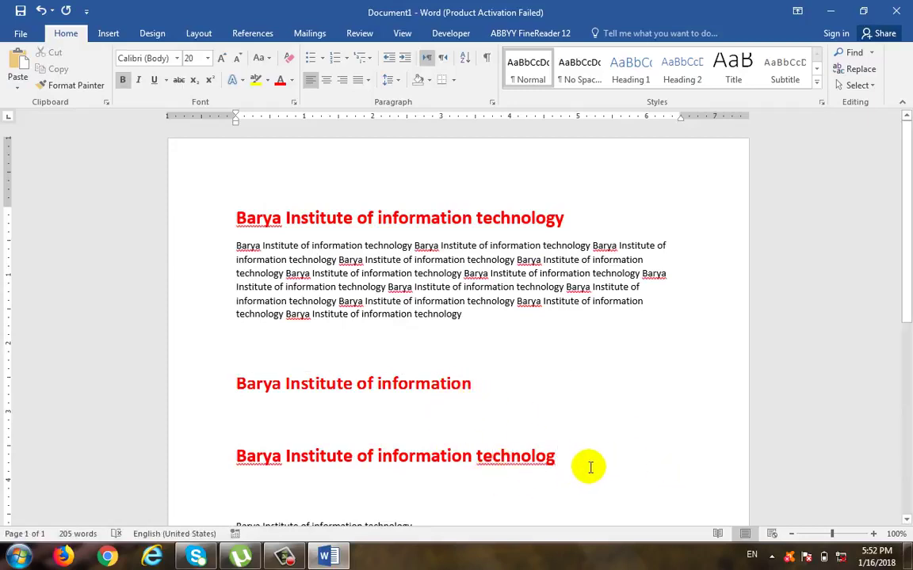
click(594, 461)
text(y)
click(409, 489)
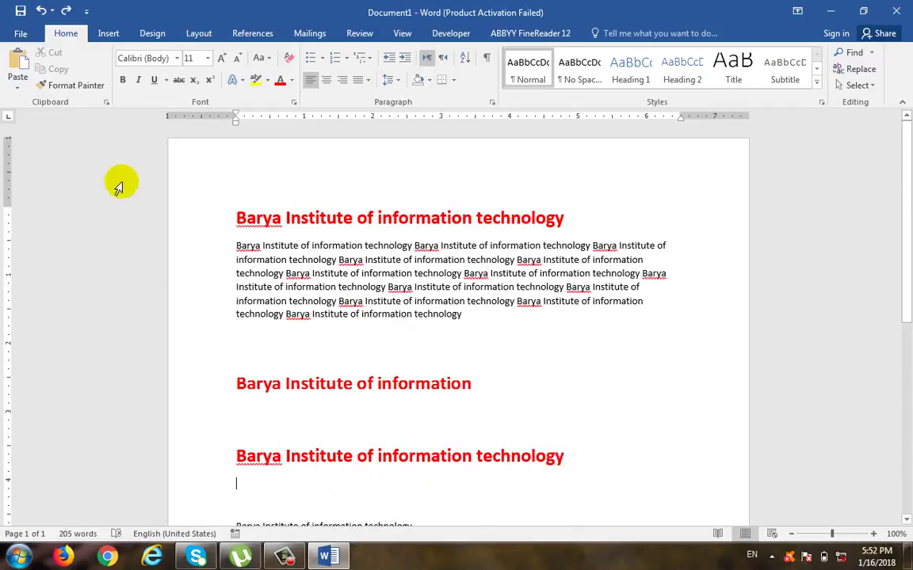
- Paste the heading as Unformatted Text via Paste Special, then undo that paste
click(17, 85)
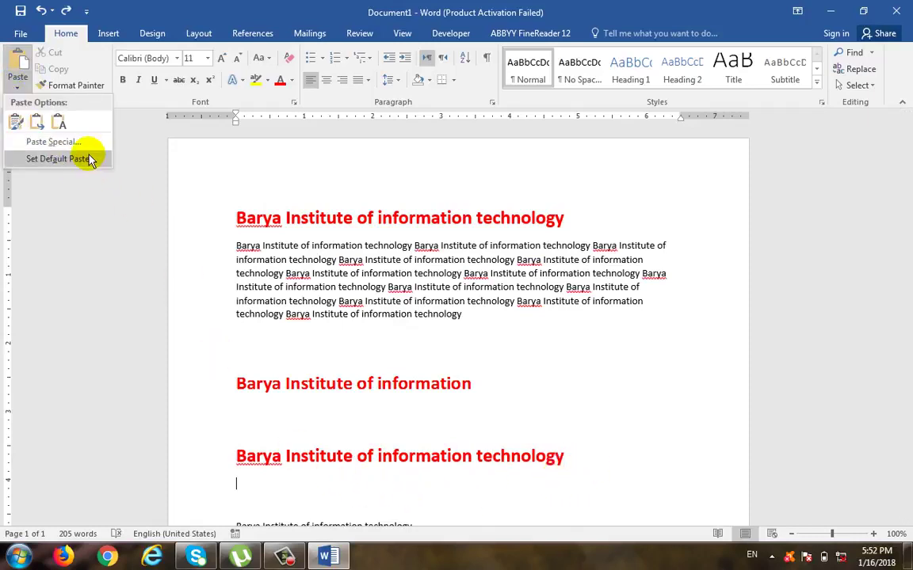
click(321, 224)
key(ctrl+alt+v)
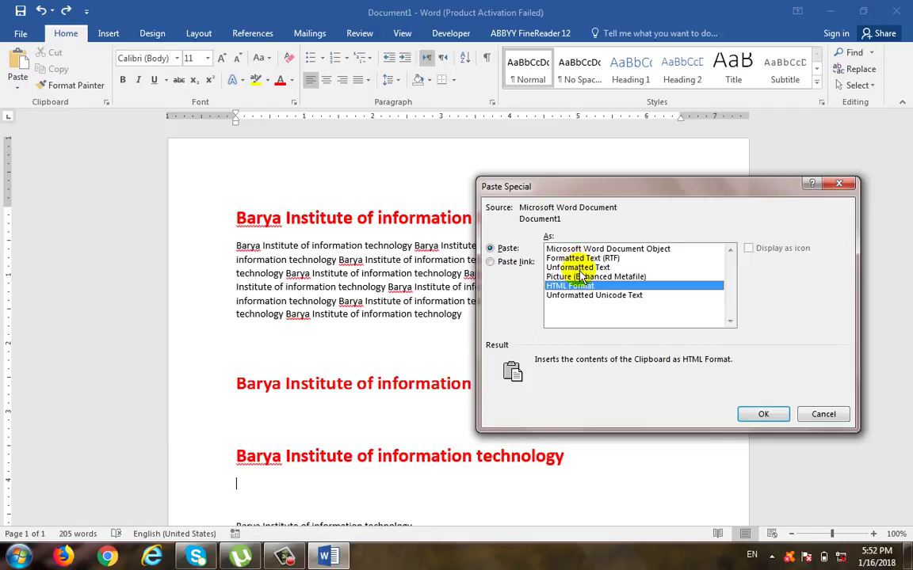
click(591, 269)
click(580, 259)
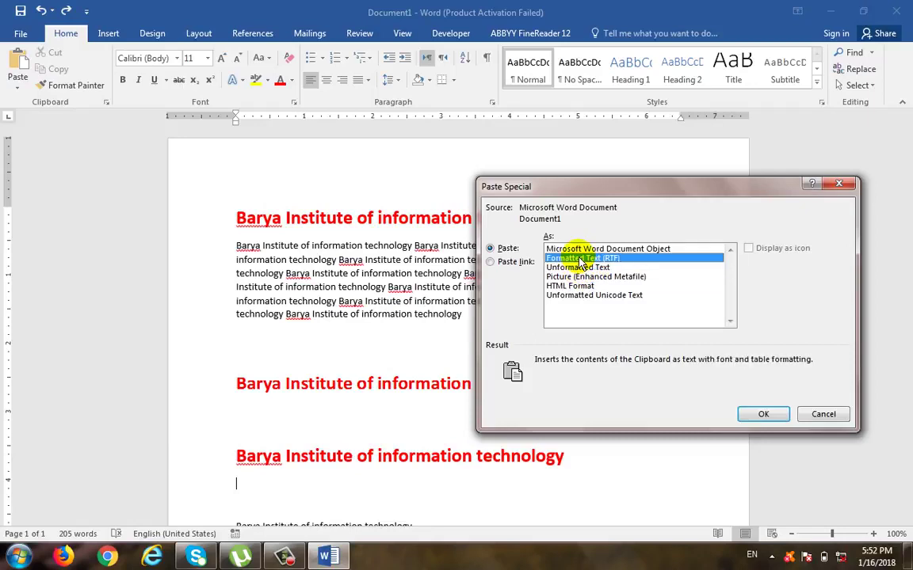
click(585, 269)
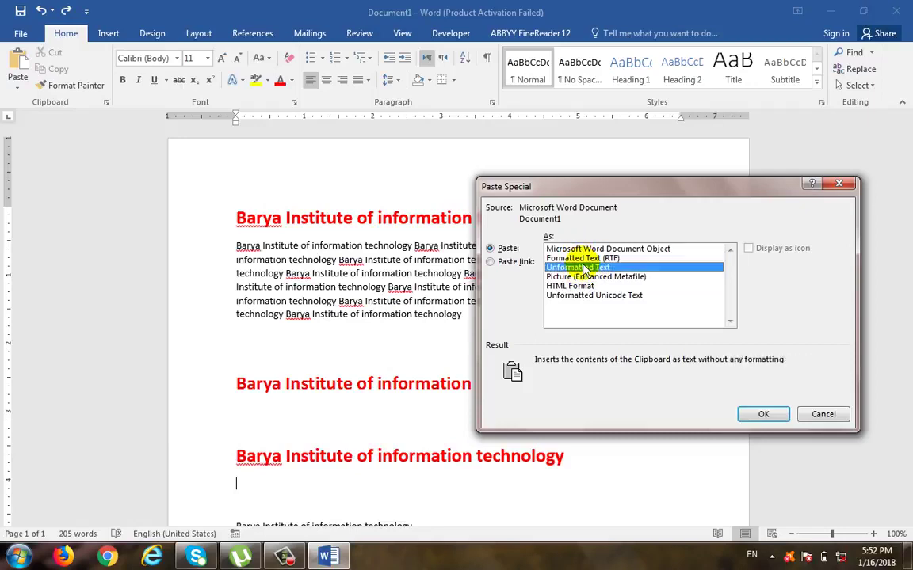
click(764, 424)
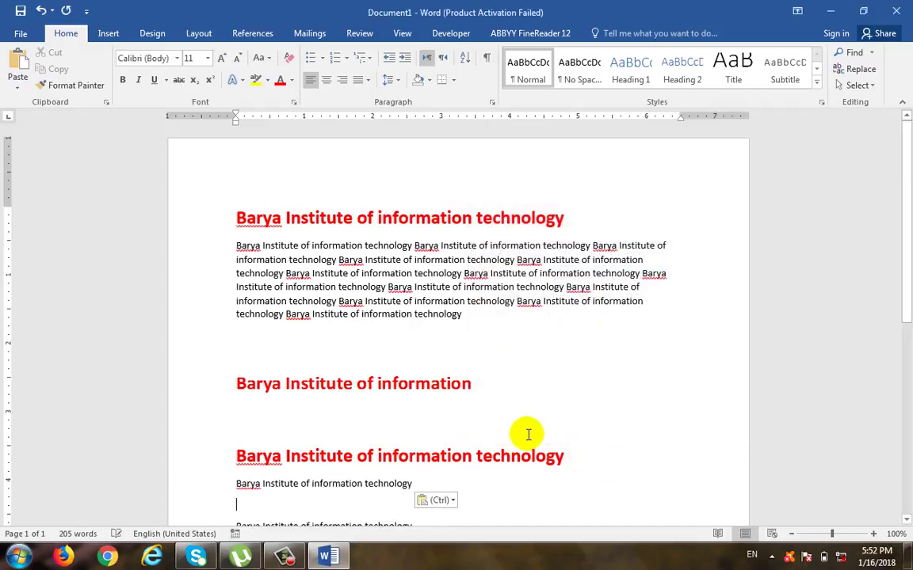
scroll(412, 357, down, 1)
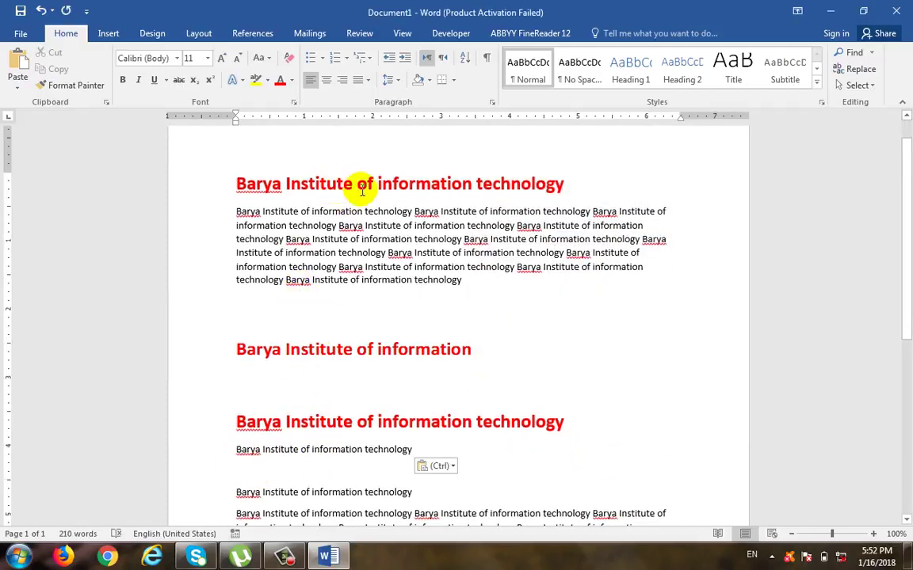
key(ctrl+z)
- Paste the heading below the last heading as a Picture (Enhanced Metafile)
click(18, 79)
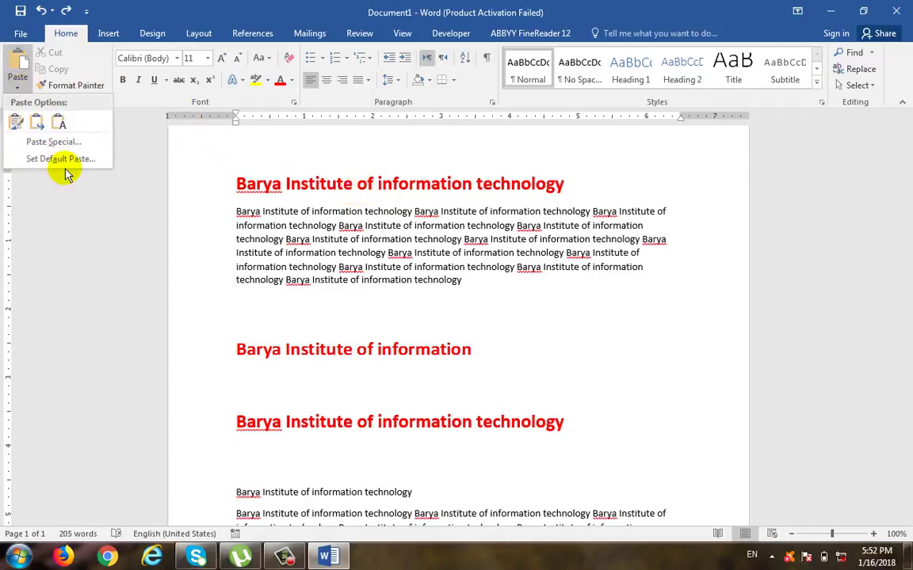
click(50, 142)
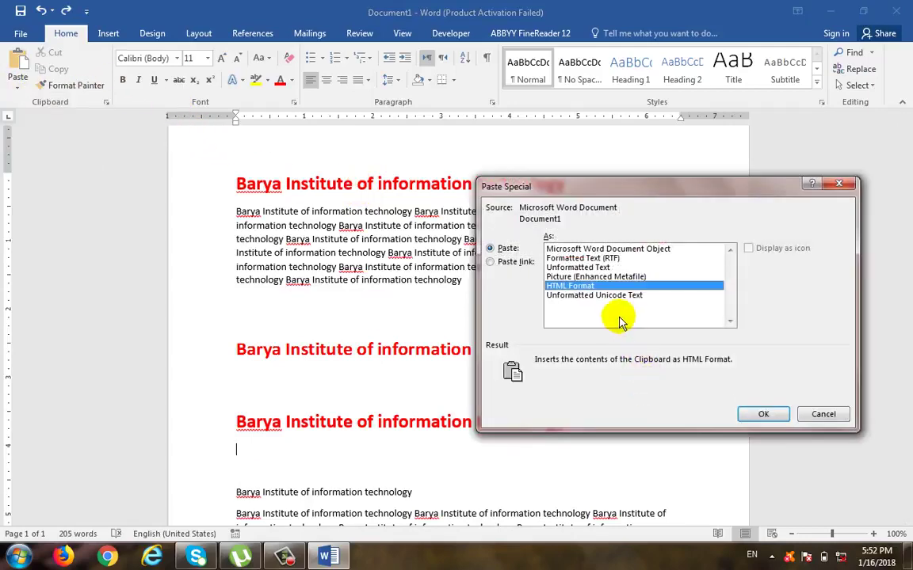
click(570, 276)
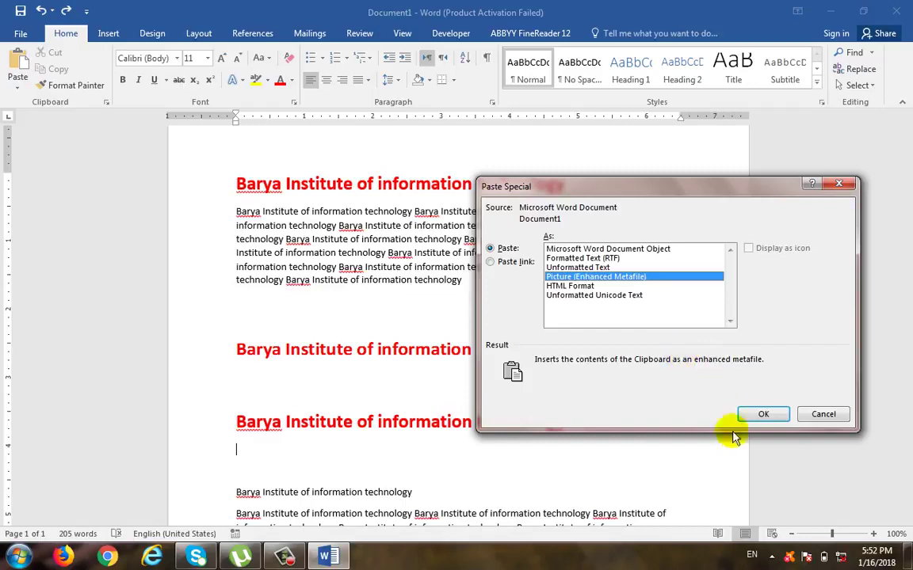
click(760, 414)
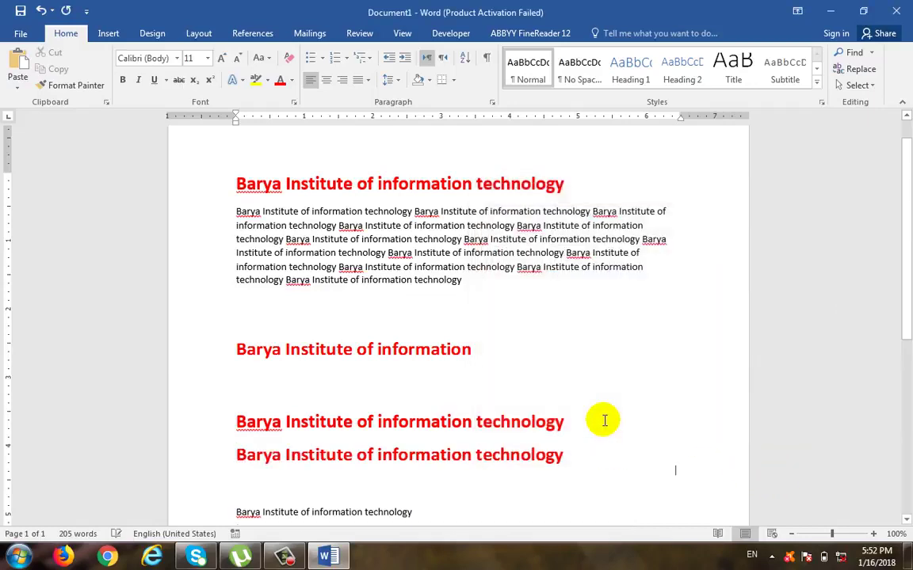
- Stretch the heading picture taller and narrower, then deselect it
click(552, 463)
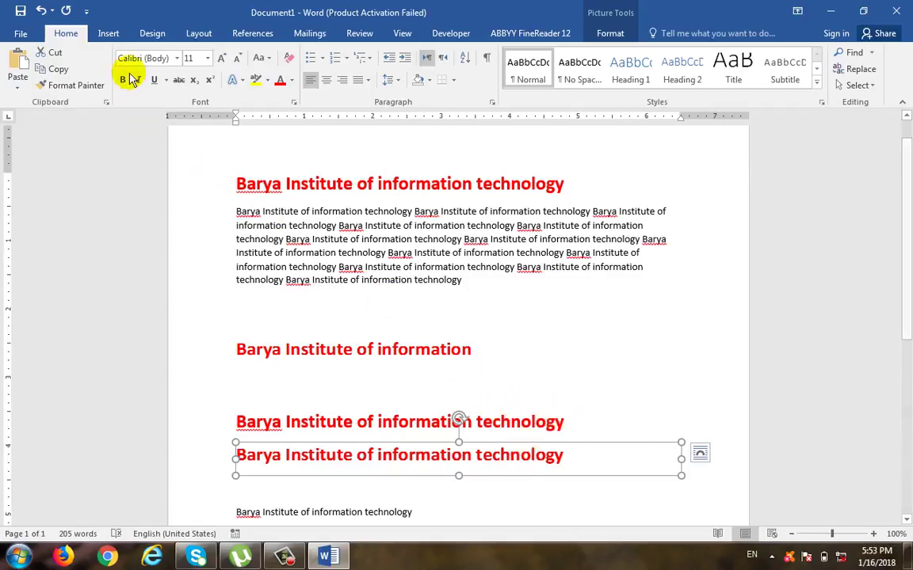
scroll(492, 391, down, 2)
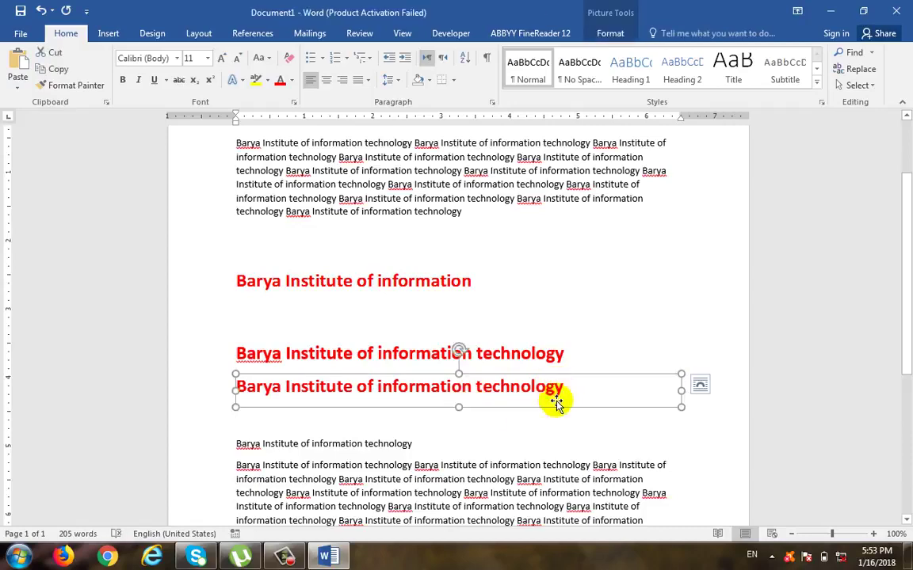
mouse_move(459, 407)
mouse_down()
mouse_move(469, 460)
mouse_move(468, 424)
mouse_up()
drag(679, 394, 656, 396)
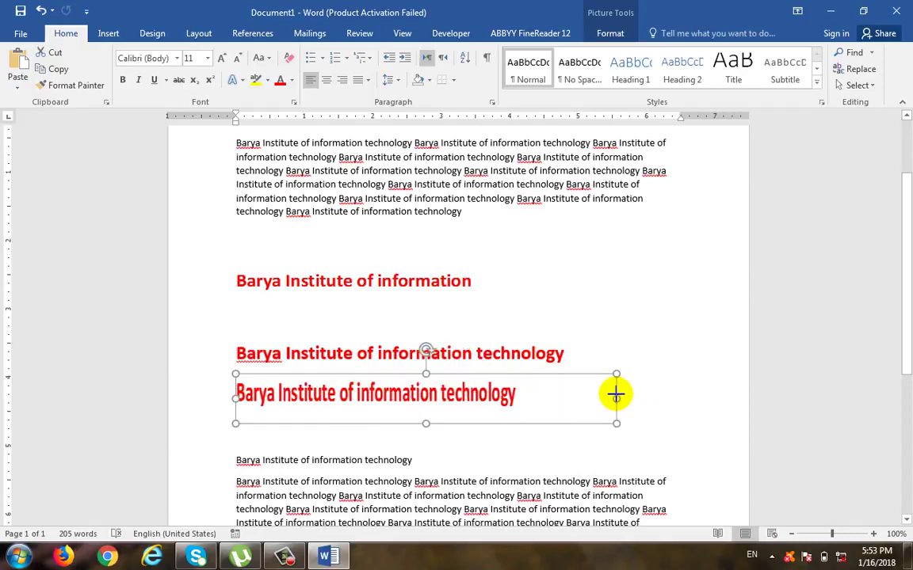
double_click(532, 396)
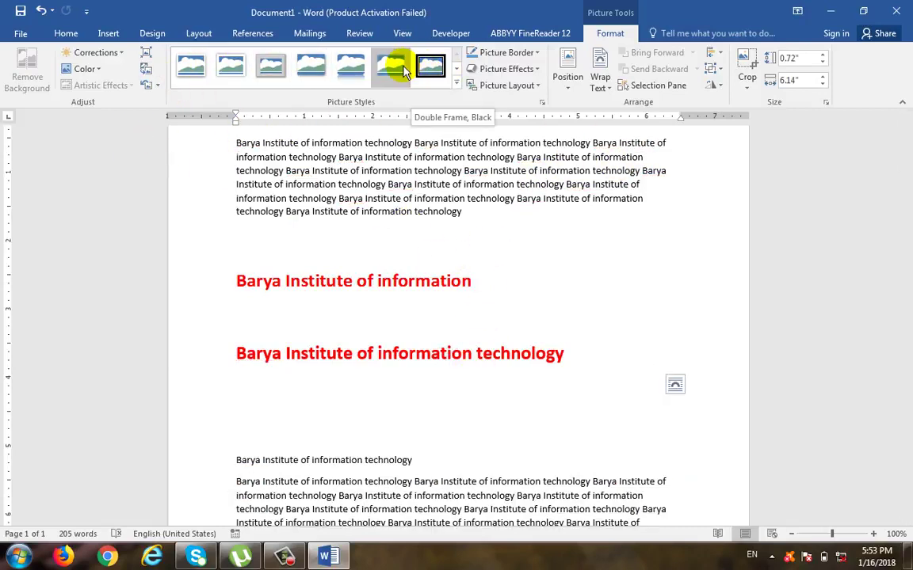
click(579, 438)
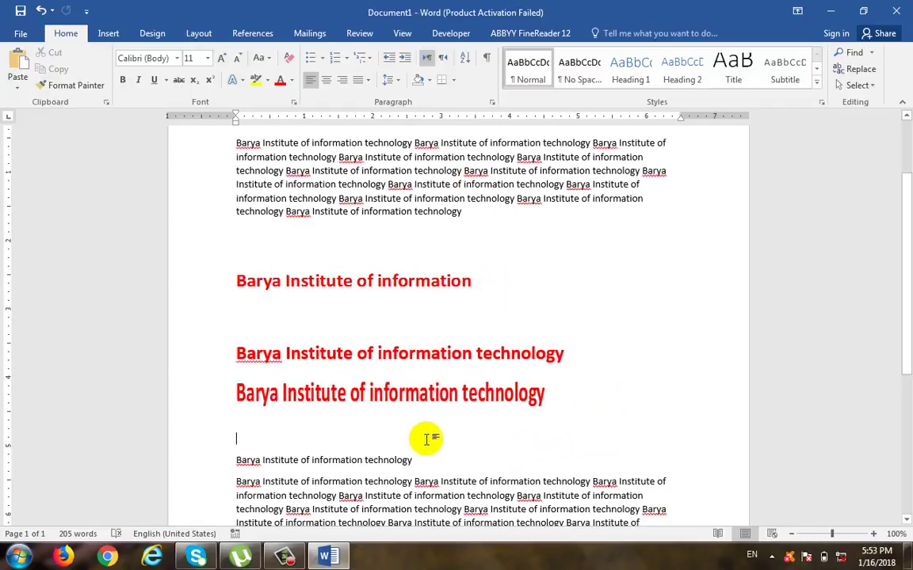
- Paste the heading below the picture as Unformatted Unicode Text via Paste Special
click(16, 86)
click(54, 141)
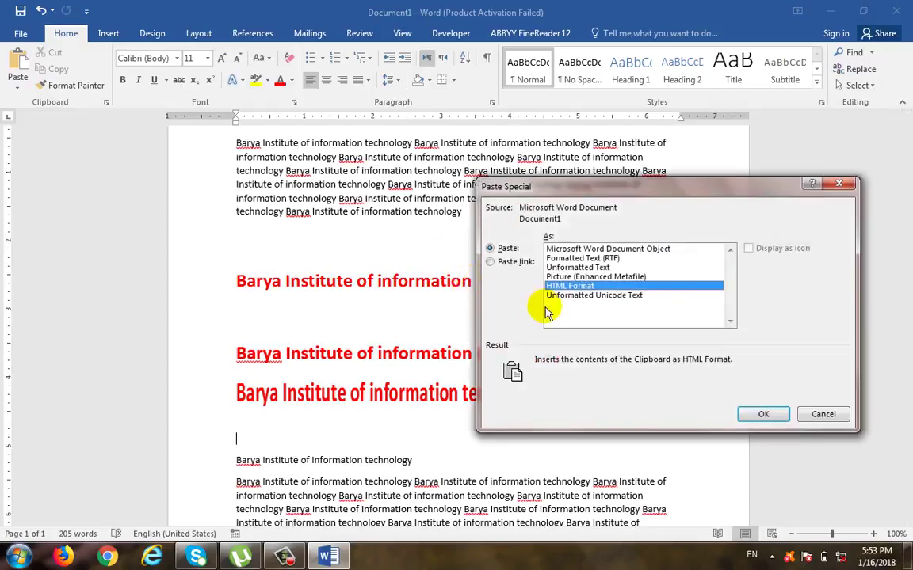
click(642, 278)
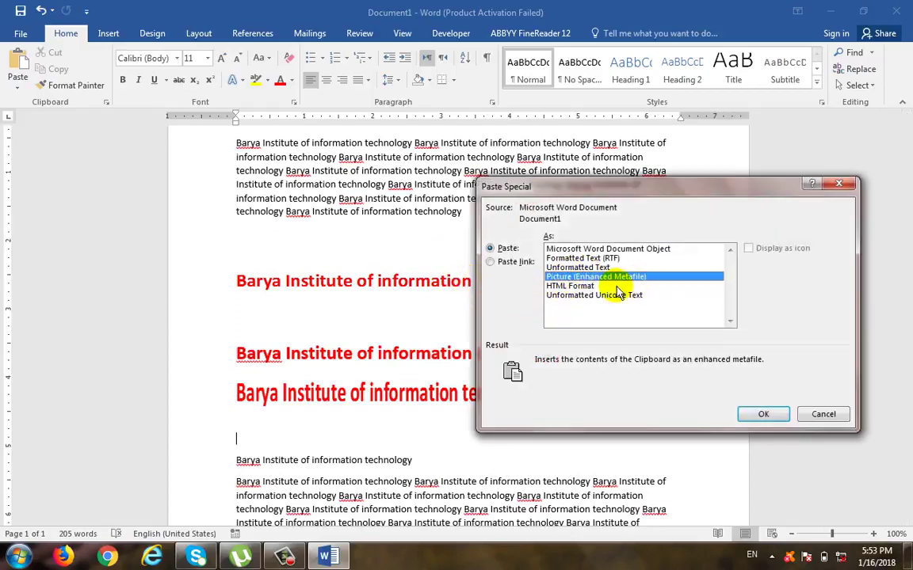
click(584, 287)
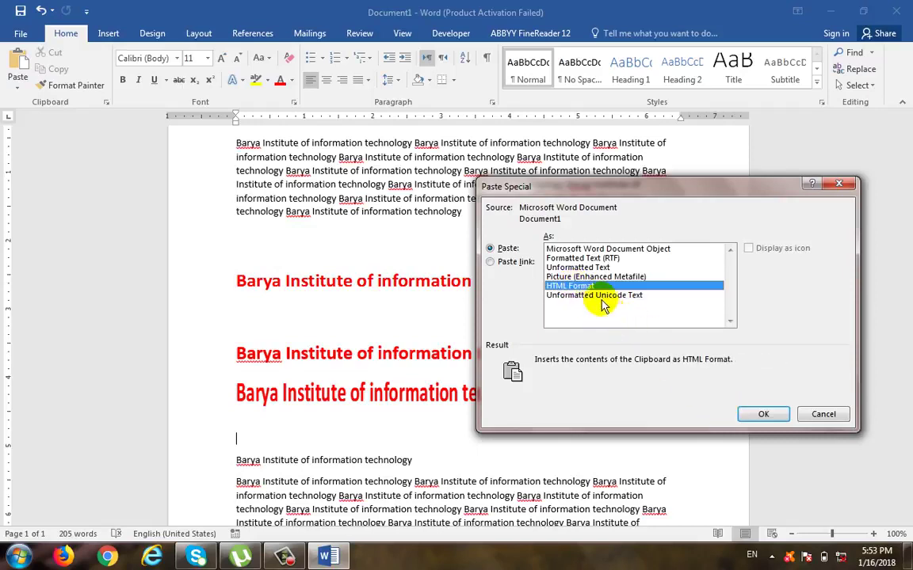
click(598, 295)
click(741, 420)
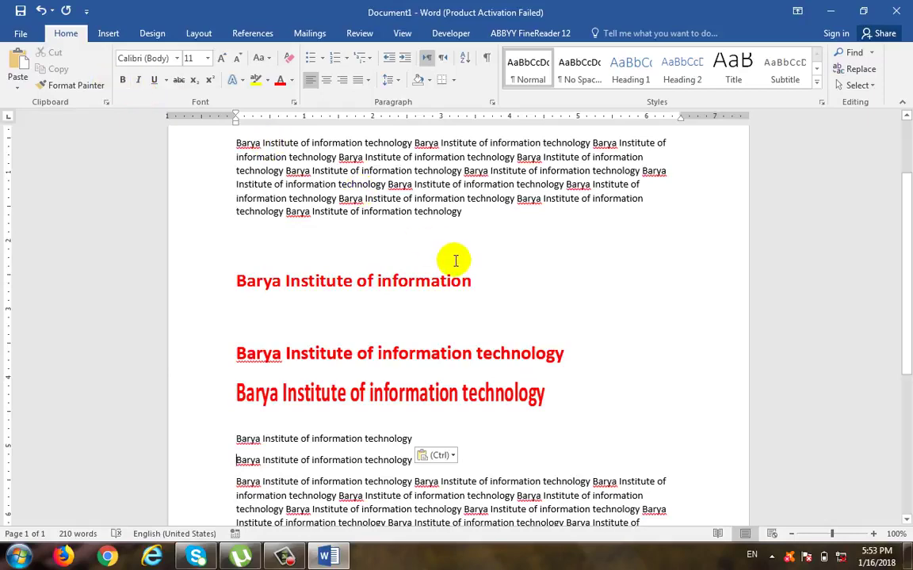
- Split the top paragraph before 'technology', after 'Institute of information'
scroll(457, 263, up, 1)
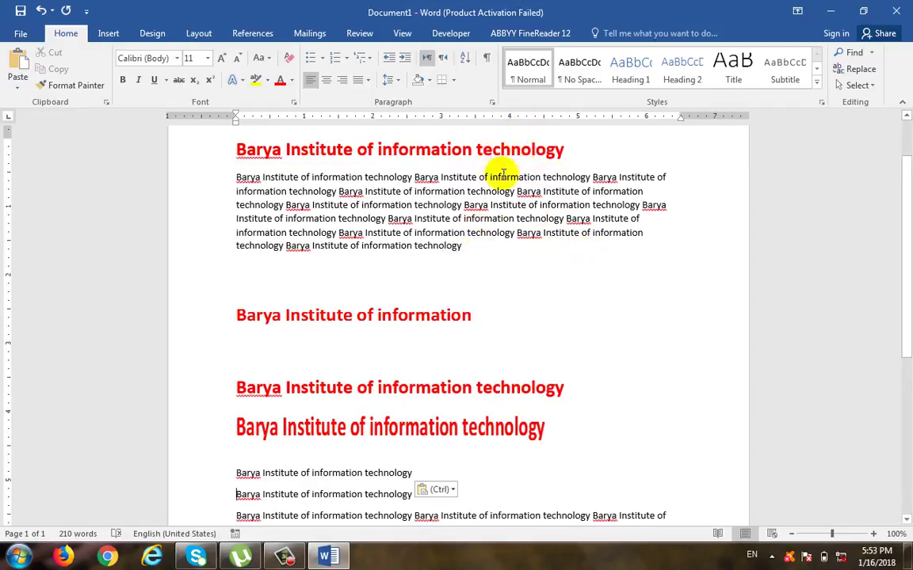
scroll(494, 149, up, 2)
click(537, 218)
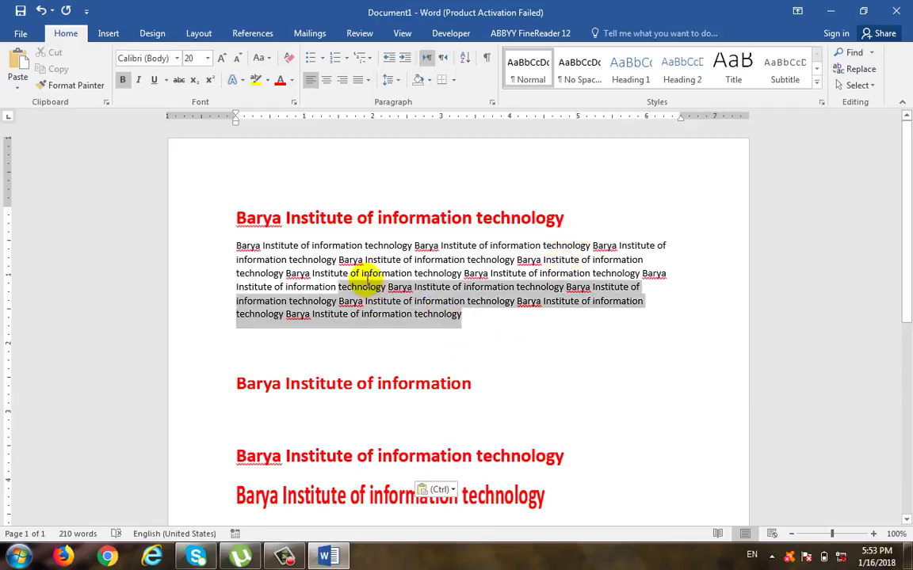
drag(466, 317, 338, 287)
click(337, 287)
key(Return)
key(Return)
key(Return)
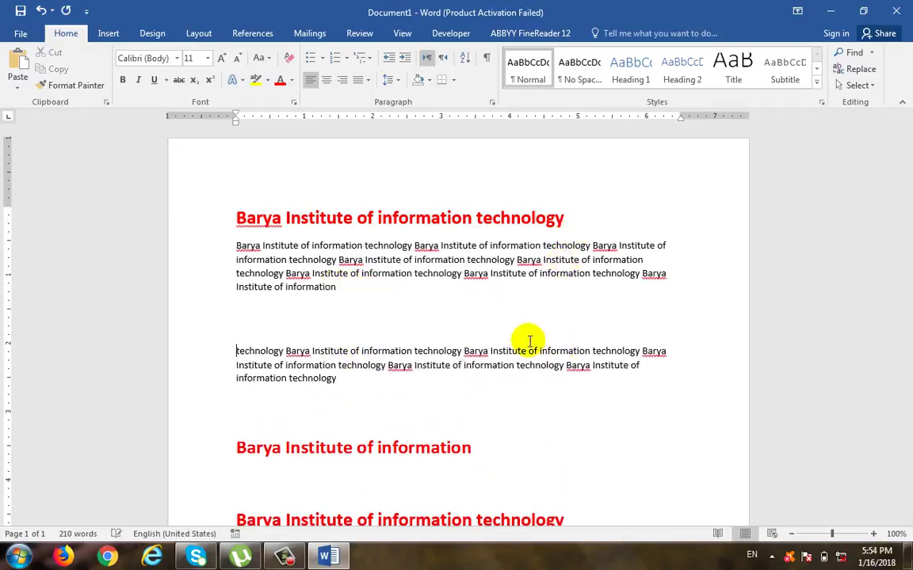
click(346, 351)
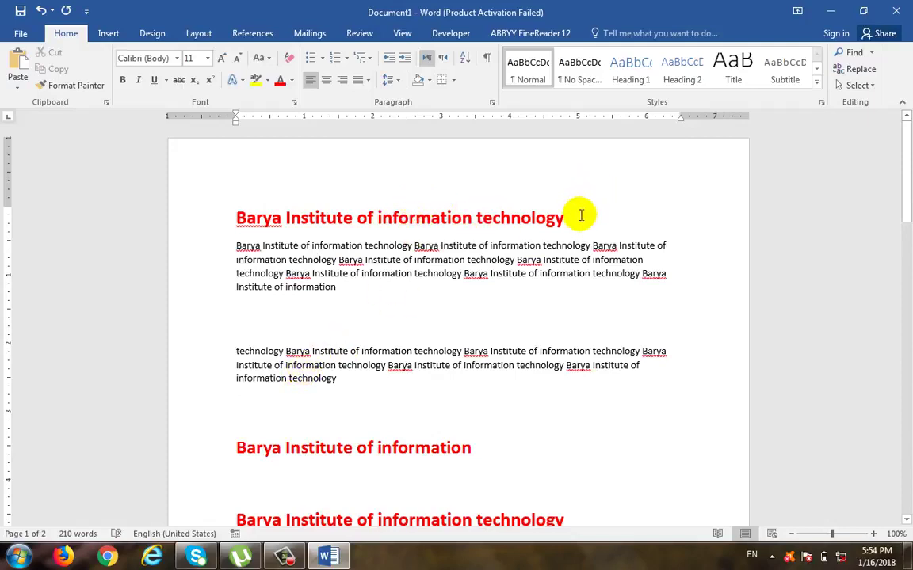
- Paint the first heading's red bold format onto the split paragraph's end
drag(580, 215, 245, 211)
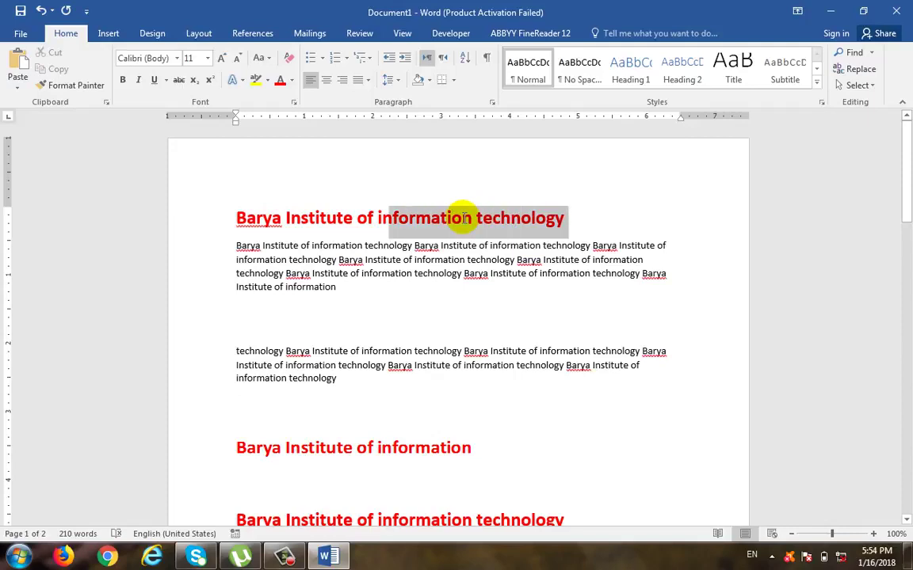
click(70, 84)
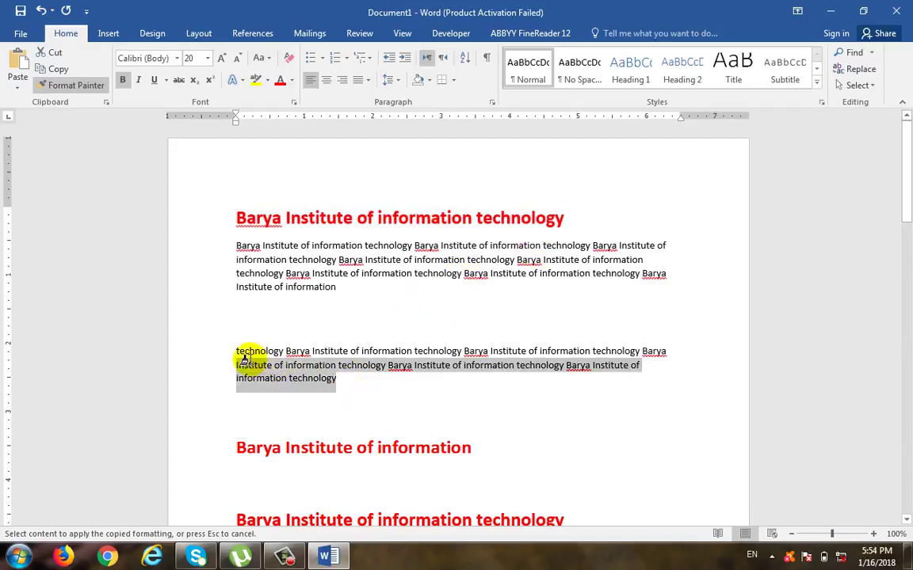
drag(336, 378, 237, 361)
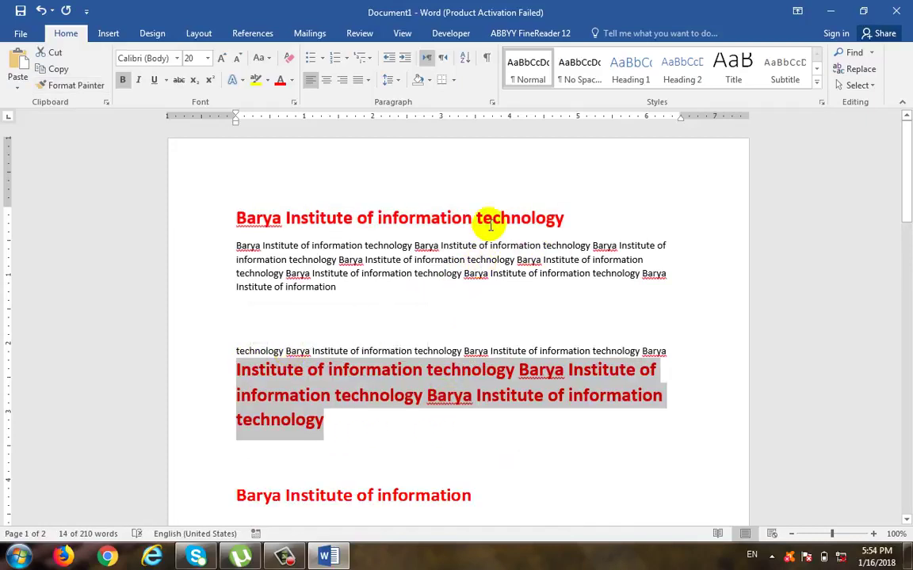
- Select the later red heading to resize it to 28 pt
scroll(490, 226, down, 3)
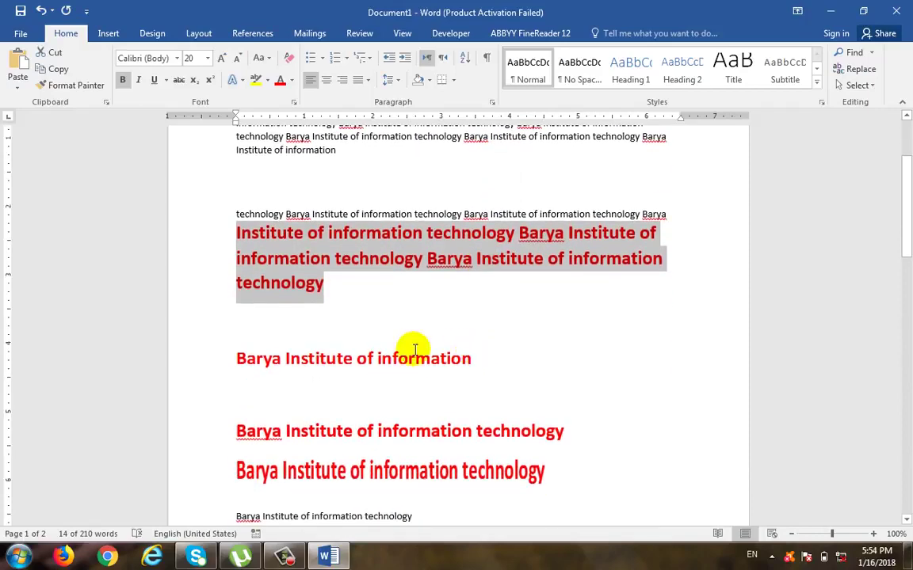
click(216, 352)
scroll(506, 403, down, 3)
scroll(555, 237, down, 3)
drag(576, 191, 246, 190)
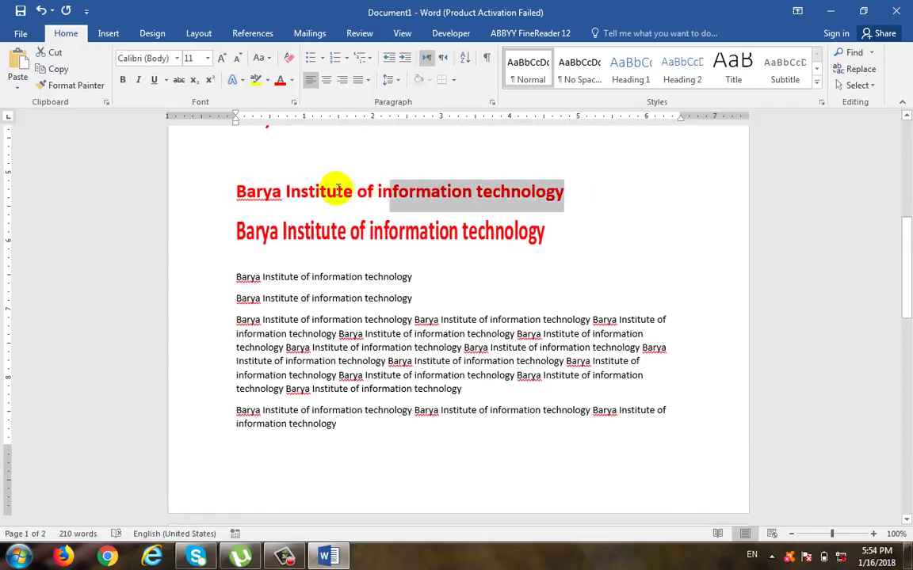
click(208, 59)
- Make the selected heading 28 pt and blue, then select the plain line below
click(189, 236)
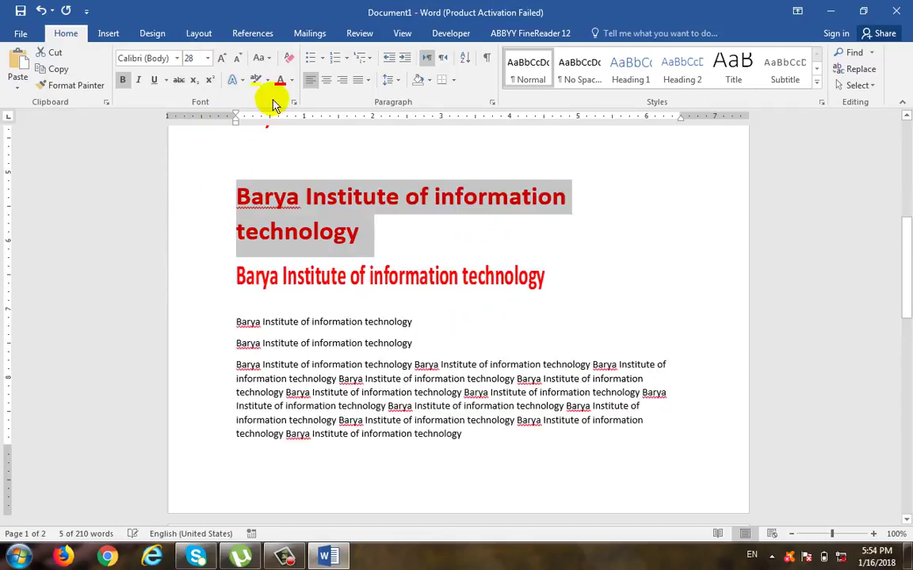
click(292, 80)
click(317, 142)
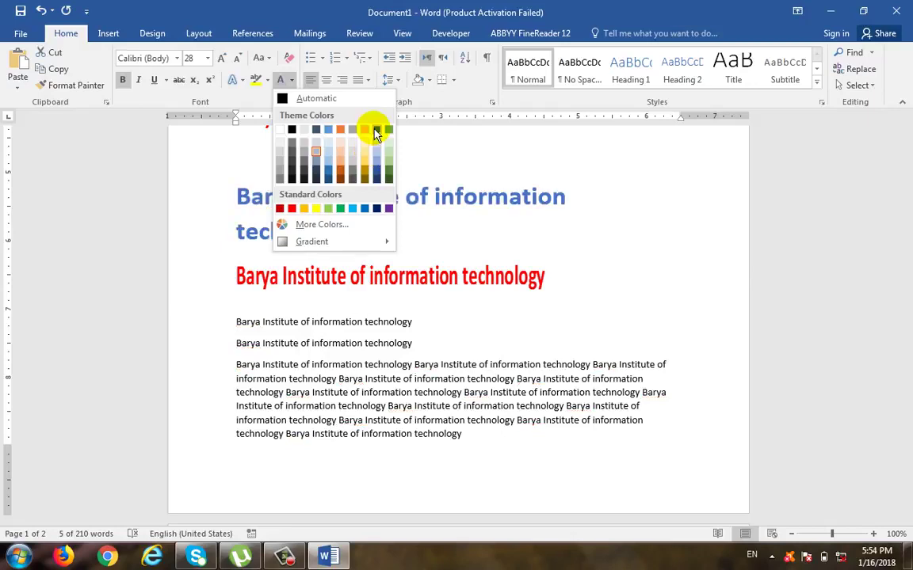
click(376, 130)
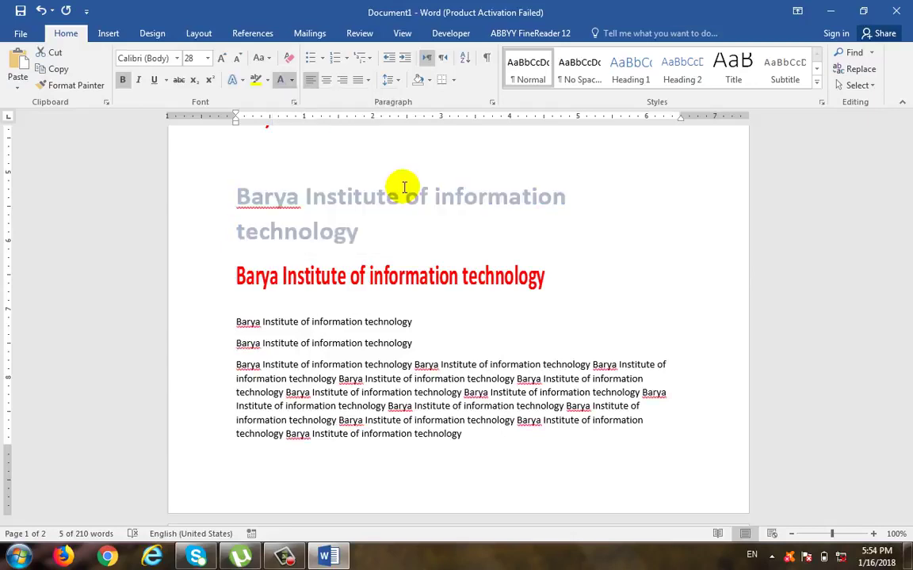
click(404, 321)
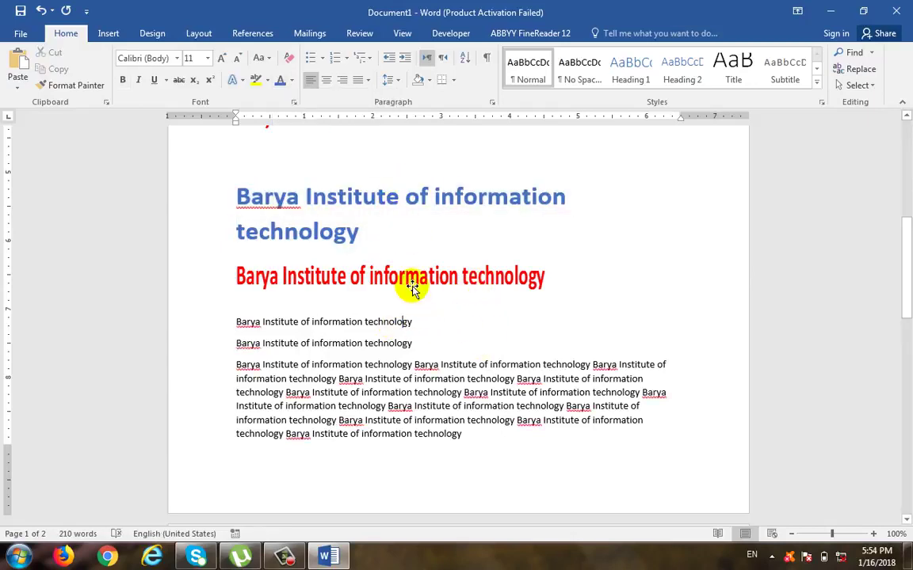
click(230, 305)
drag(417, 321, 235, 322)
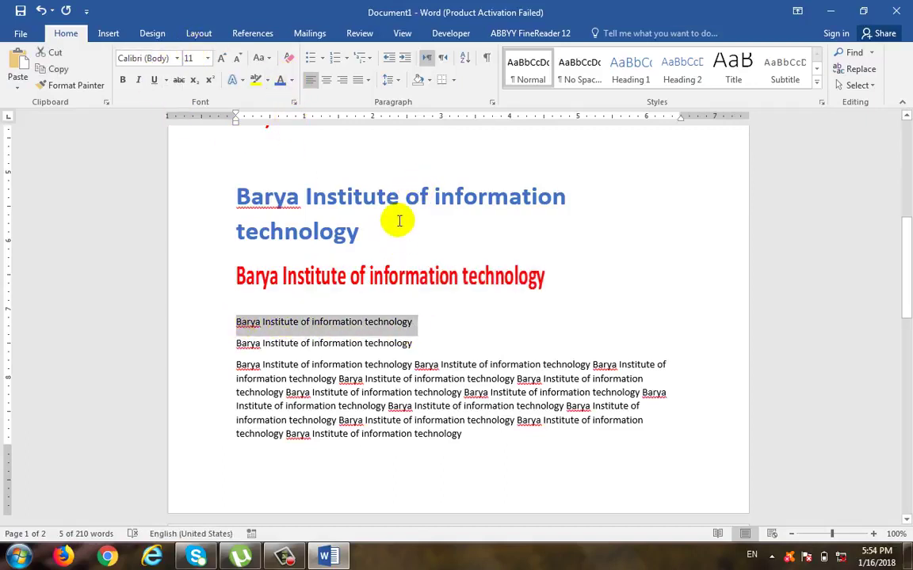
- Copy the blue heading format onto the plain line below it with Format Painter
drag(361, 230, 287, 197)
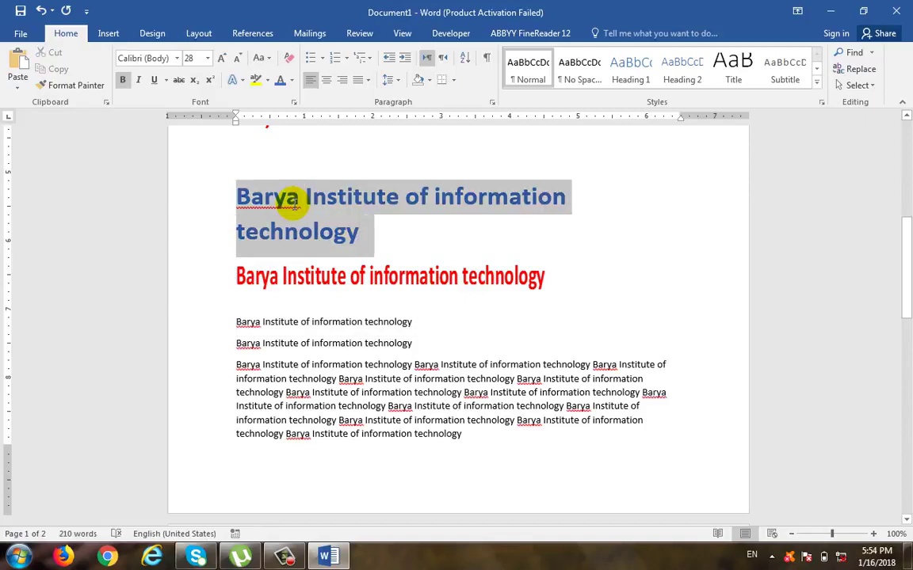
click(78, 86)
drag(415, 324, 237, 324)
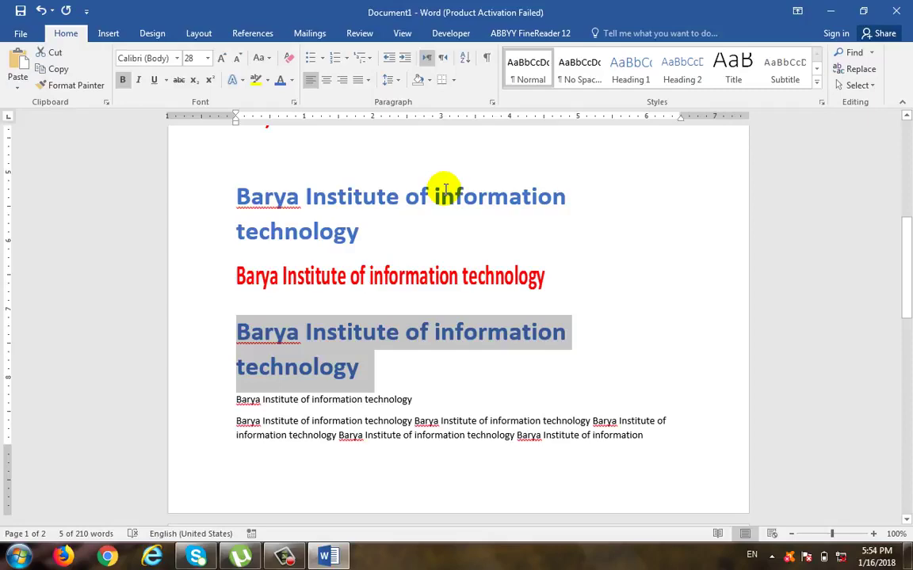
- Apply the blue heading format to 'Institute of information' on page 2, then open the File info page
click(76, 84)
scroll(679, 382, down, 3)
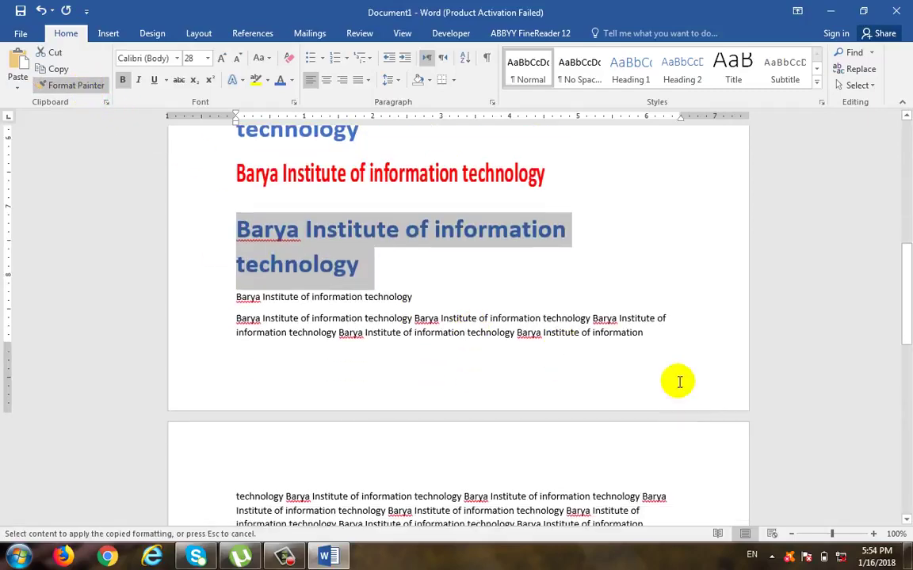
drag(642, 333, 545, 333)
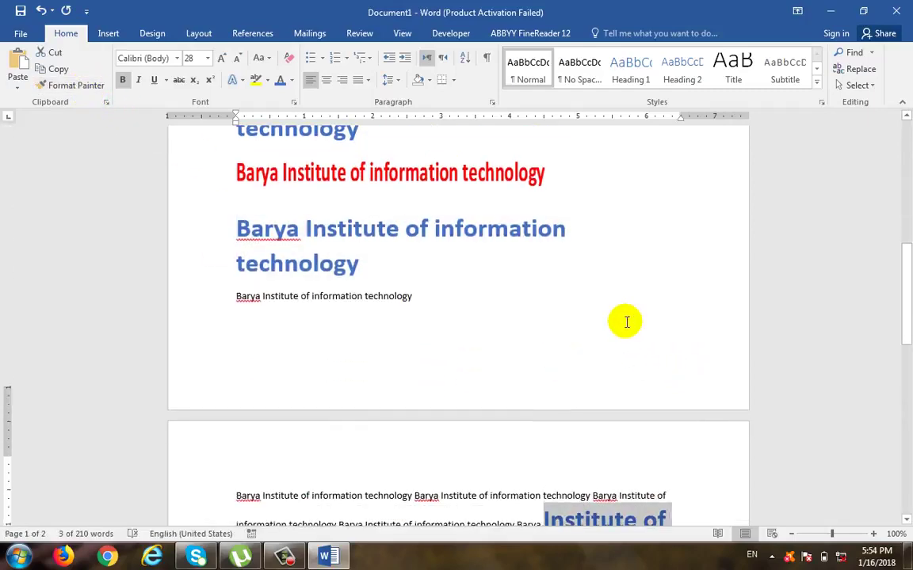
scroll(626, 322, down, 4)
click(497, 423)
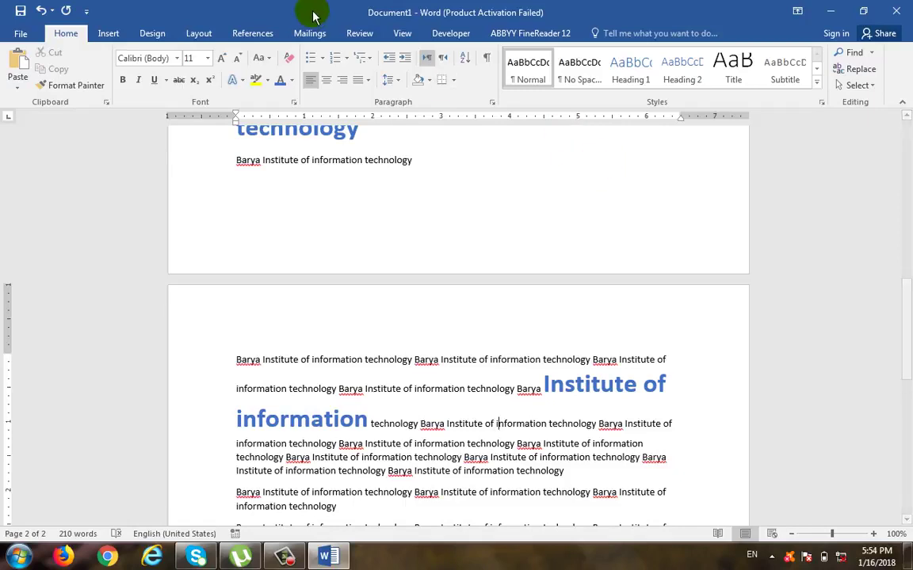
click(11, 33)
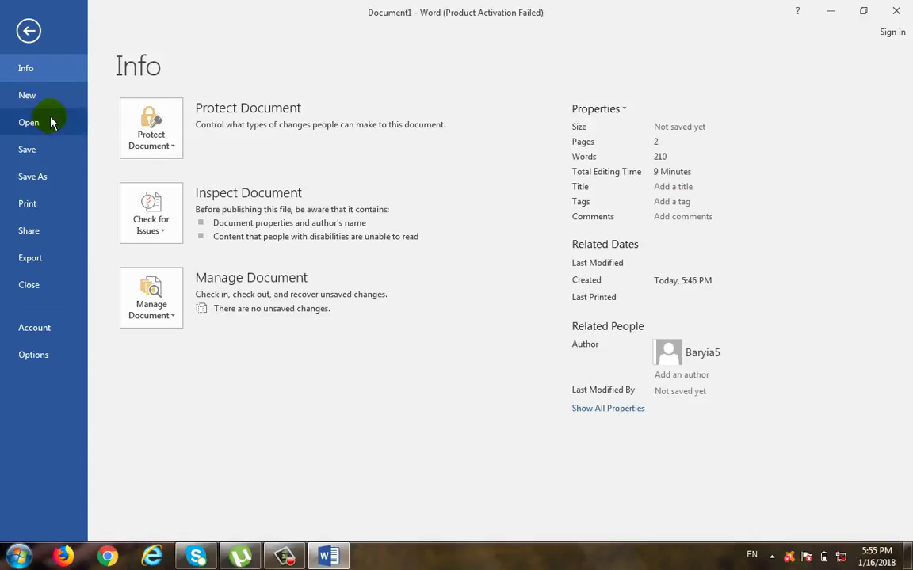
- Save the document to Documents as 'Barya Institute of information technology'
click(46, 38)
scroll(770, 316, up, 5)
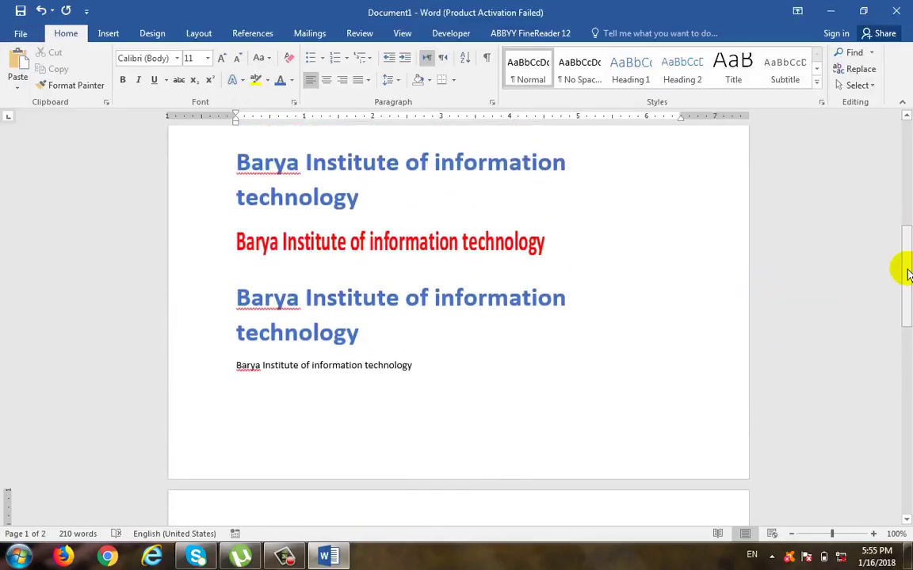
drag(909, 274, 905, 119)
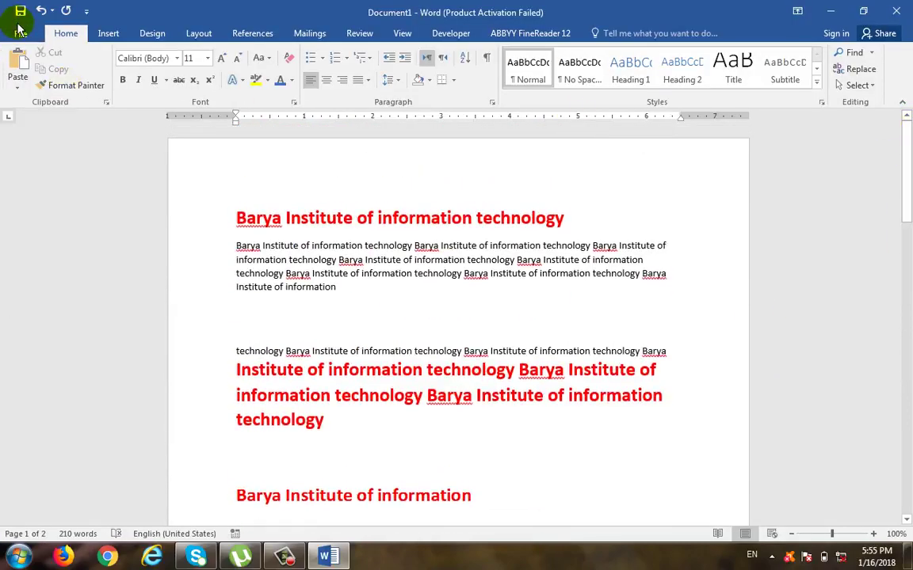
click(21, 30)
click(40, 176)
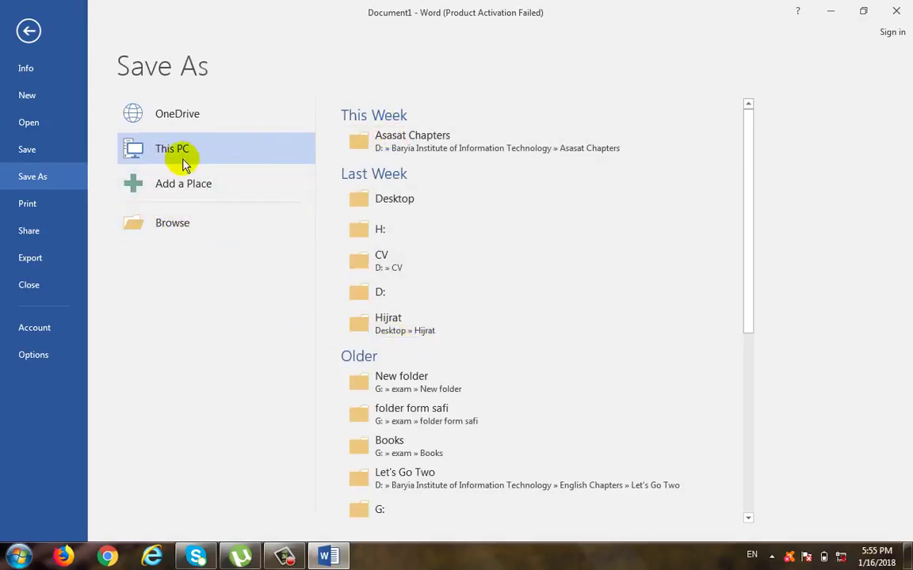
click(156, 222)
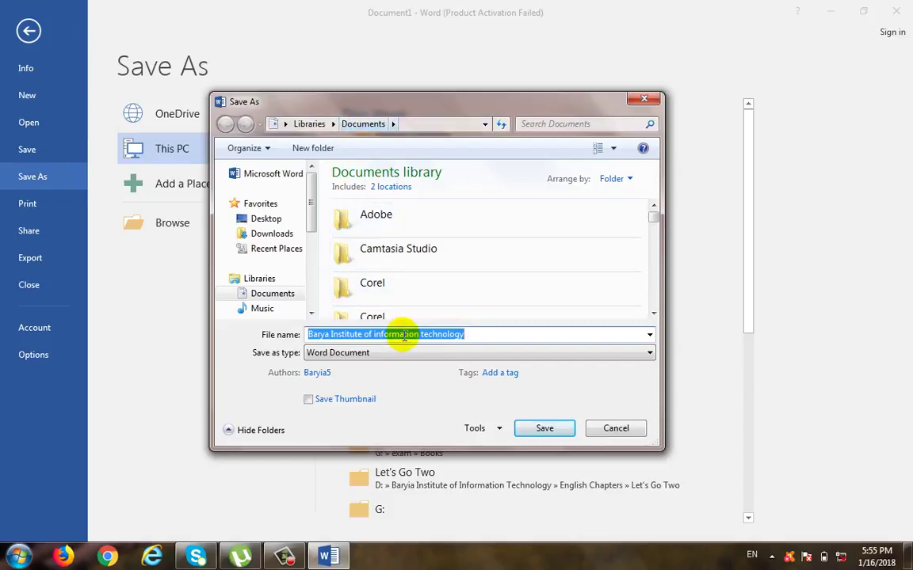
click(546, 428)
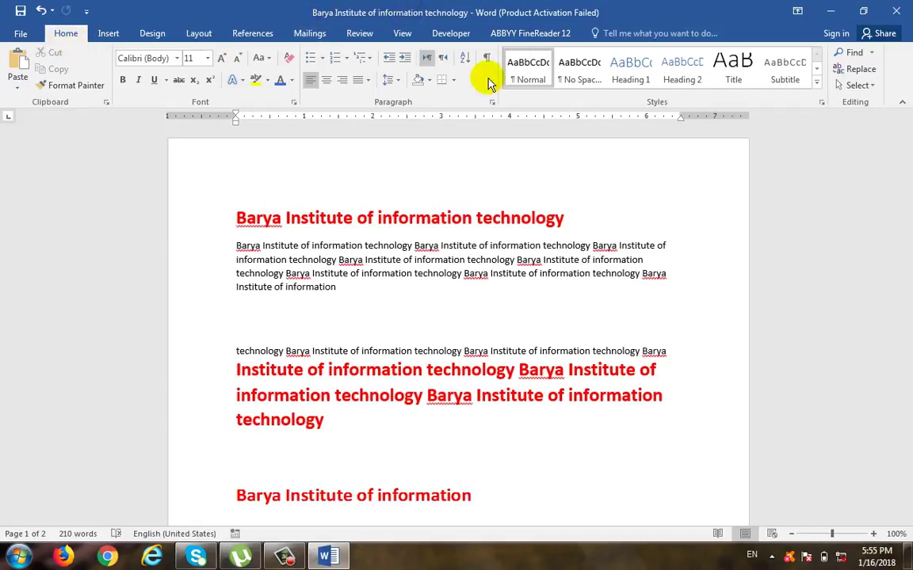
- Open the Print page to preview the saved two-page document
click(22, 34)
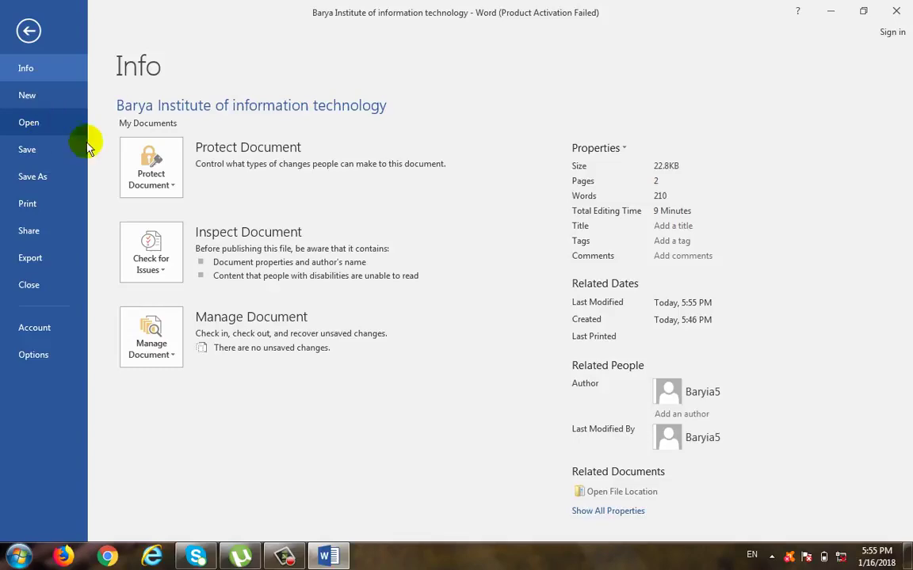
click(37, 30)
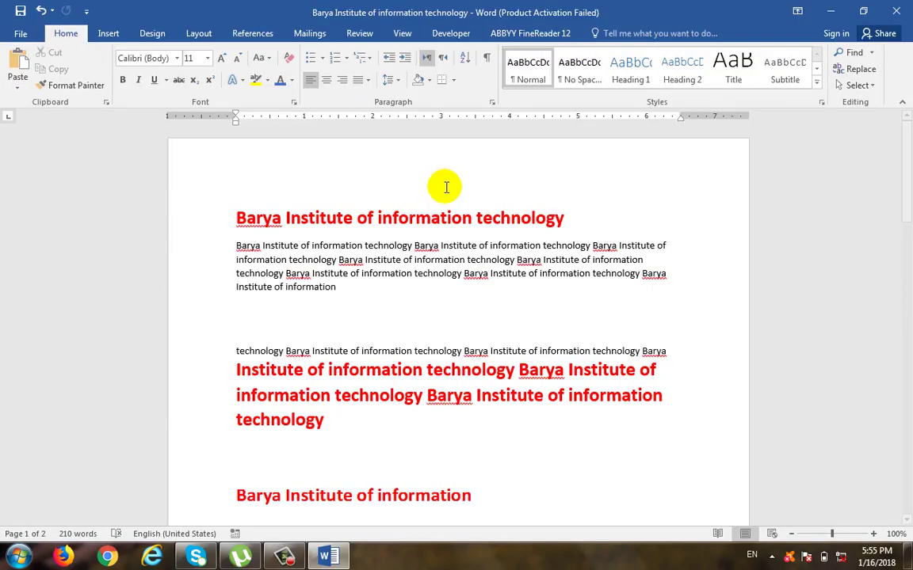
click(32, 34)
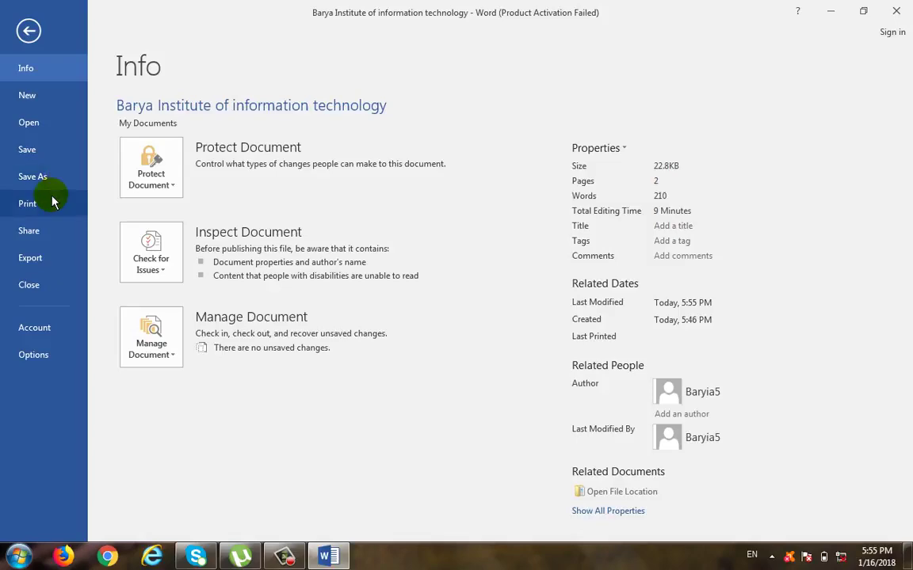
click(28, 30)
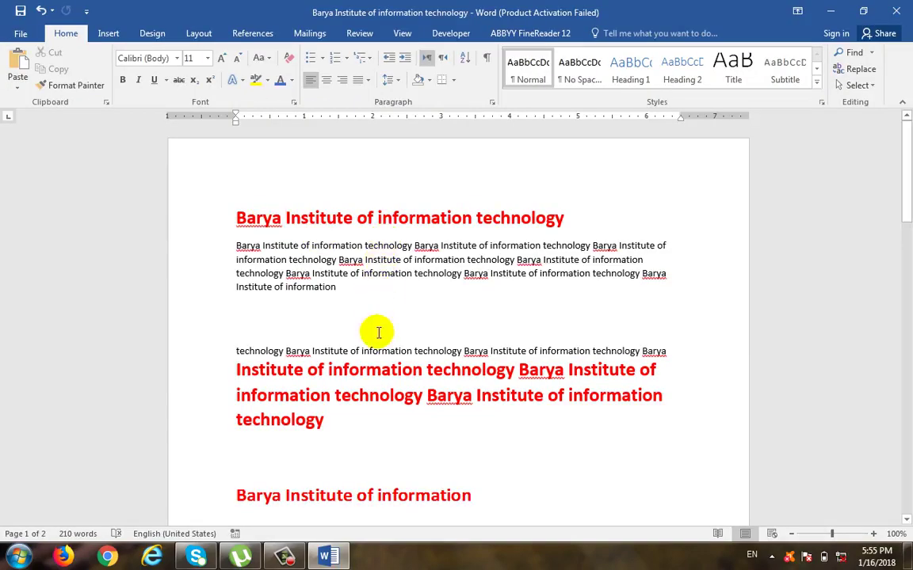
mouse_move(908, 208)
mouse_down()
mouse_move(907, 373)
mouse_move(902, 143)
mouse_up()
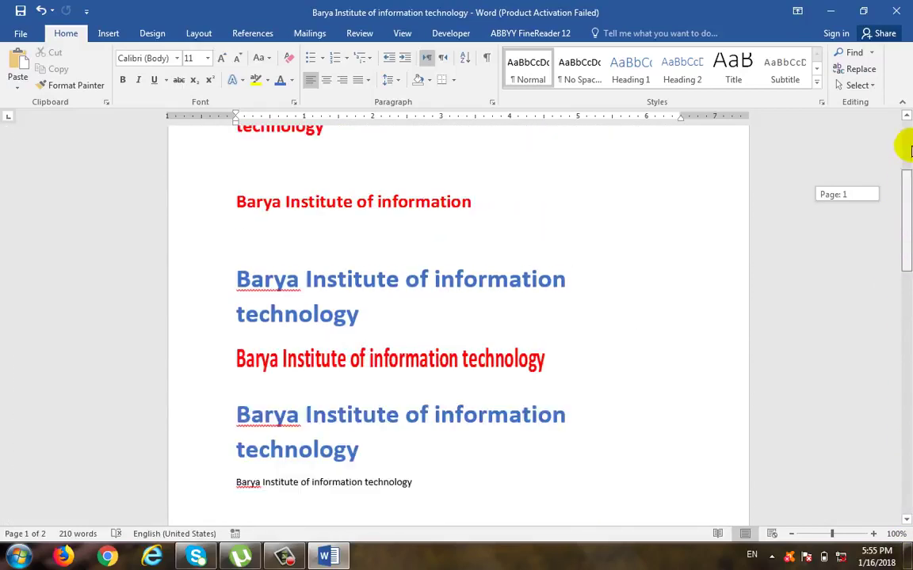
click(19, 35)
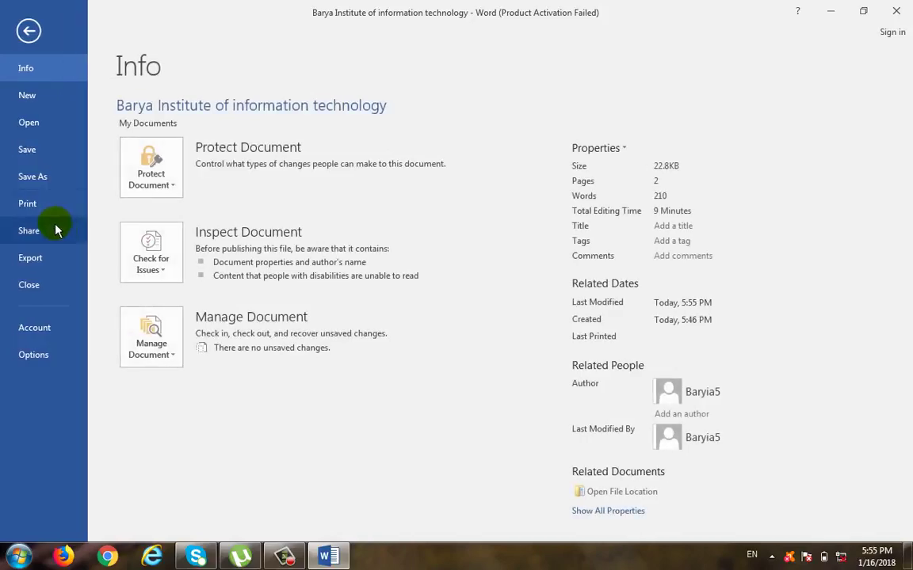
click(50, 204)
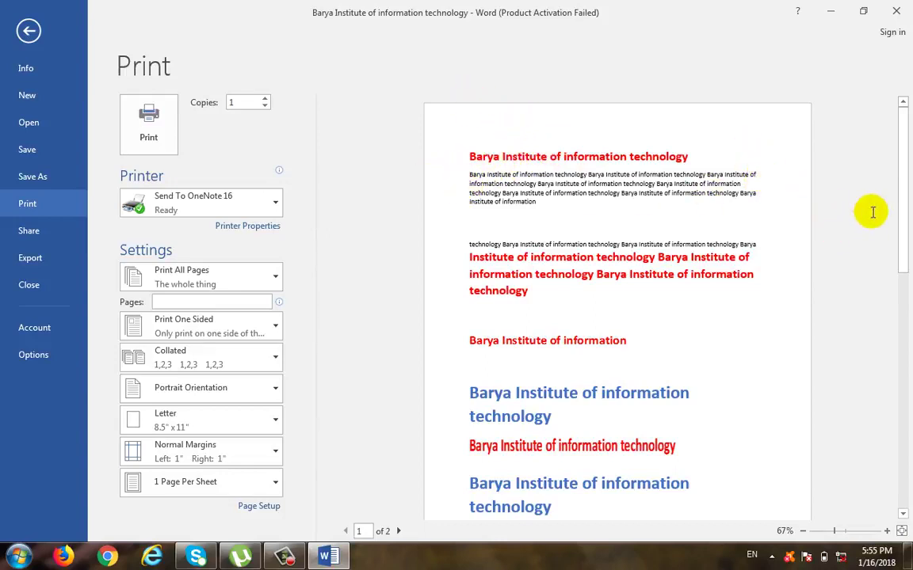
- Leave the print preview and place the cursor at the end of the document's first heading
drag(902, 141, 903, 372)
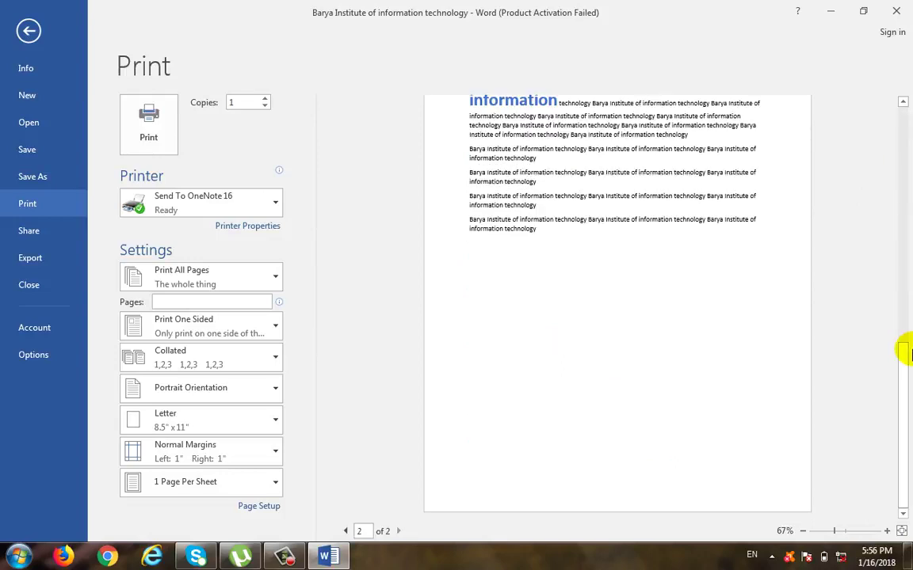
click(903, 106)
drag(901, 371, 903, 337)
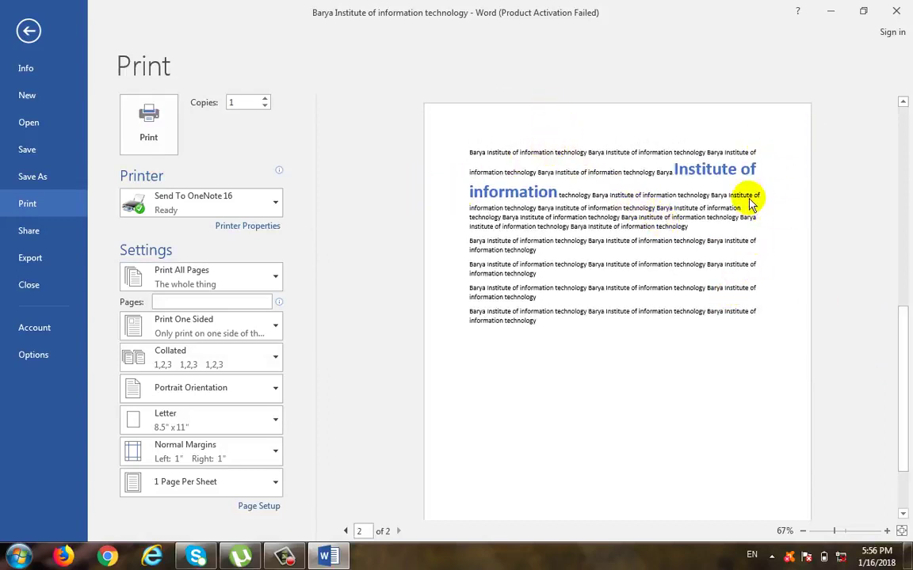
click(27, 30)
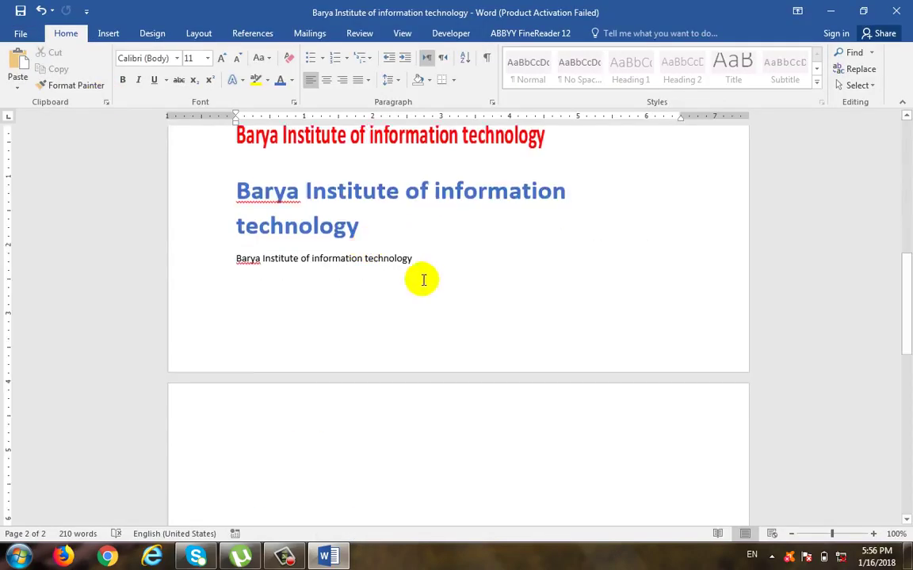
scroll(422, 282, down, 6)
scroll(474, 265, up, 5)
scroll(481, 266, up, 4)
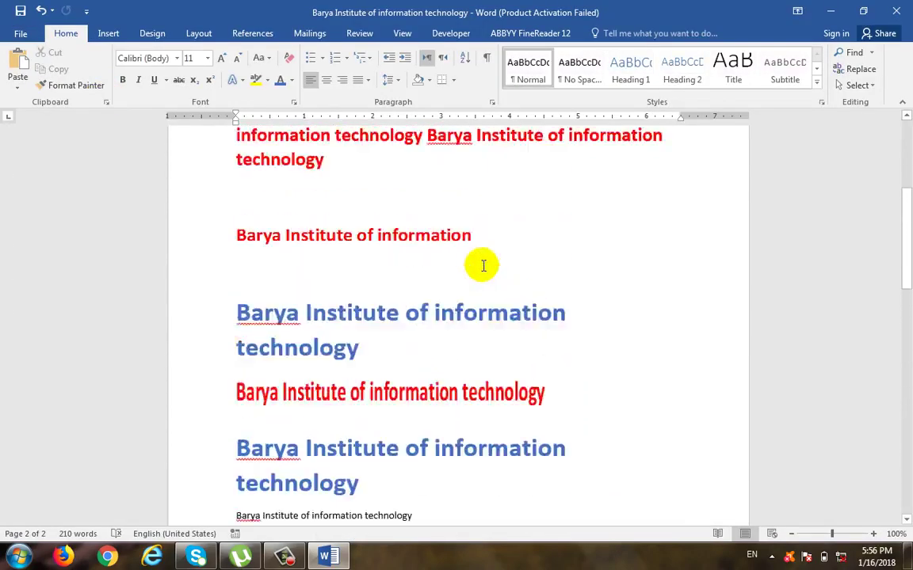
scroll(460, 262, up, 4)
scroll(468, 237, up, 3)
click(473, 219)
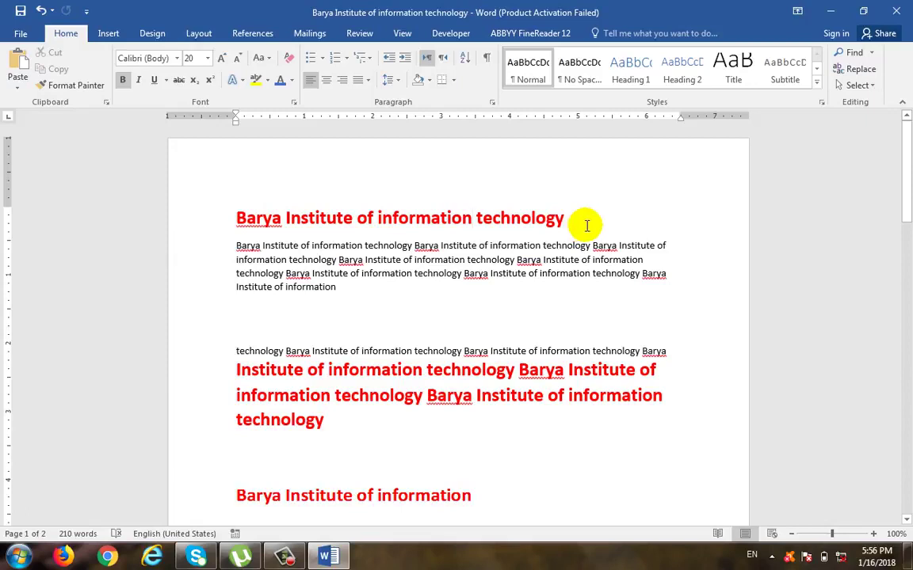
- Open the Print page previewing page 1, reset the preview zoom to 100%, and show the printer list
click(20, 35)
click(22, 202)
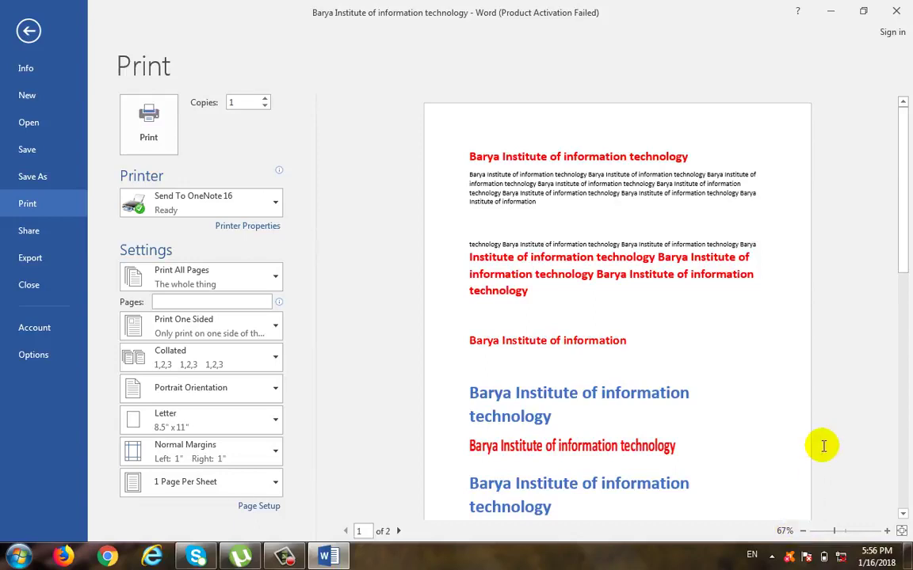
click(845, 533)
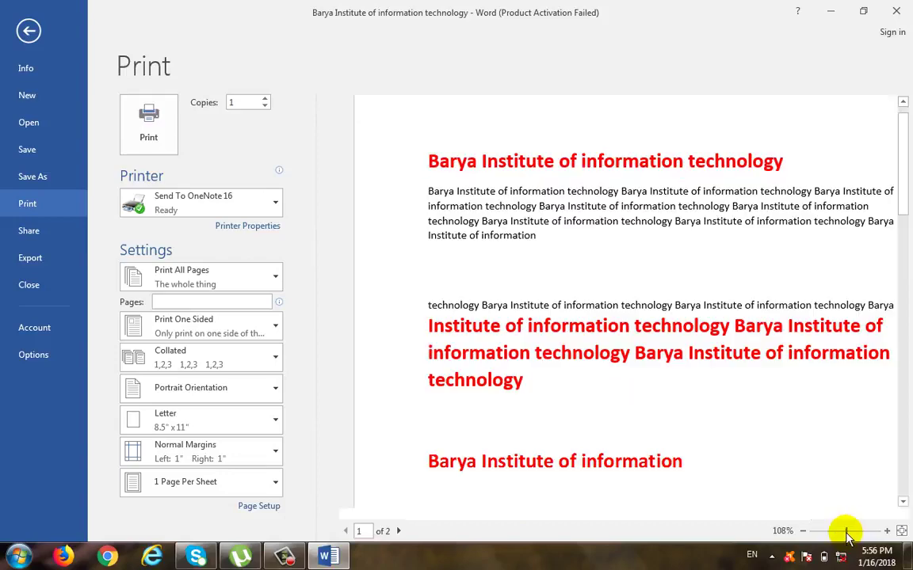
click(802, 532)
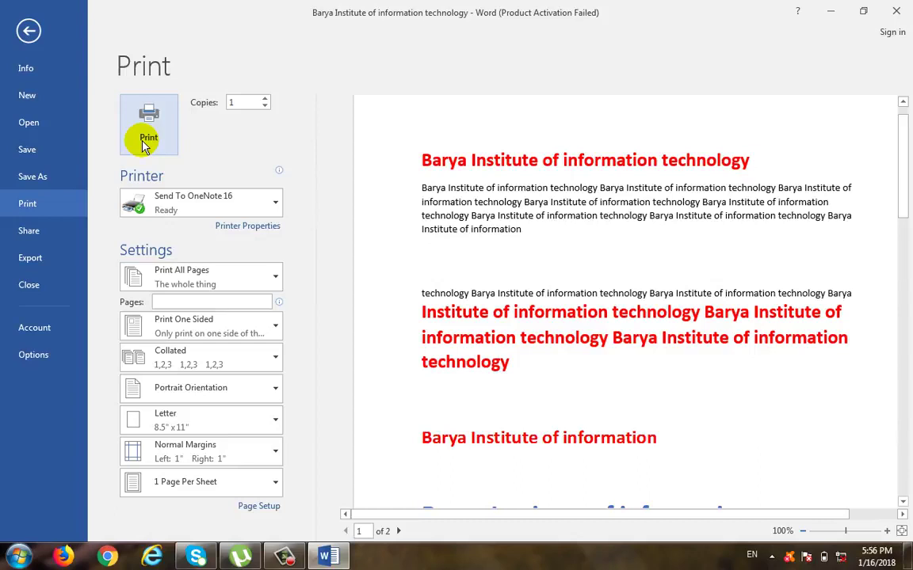
click(254, 207)
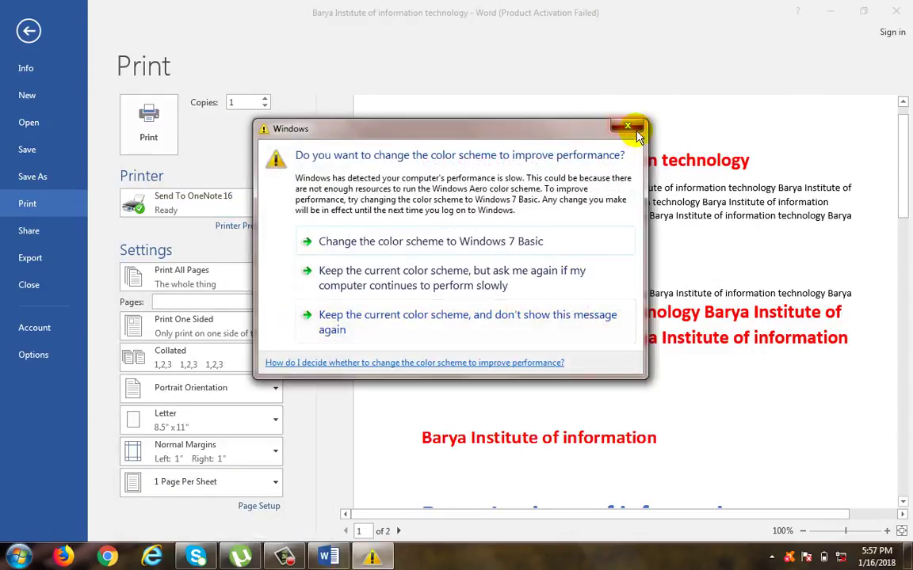
- Dismiss the colour-scheme warning and select HP LaserJet 1018 as the printer
click(627, 125)
click(248, 206)
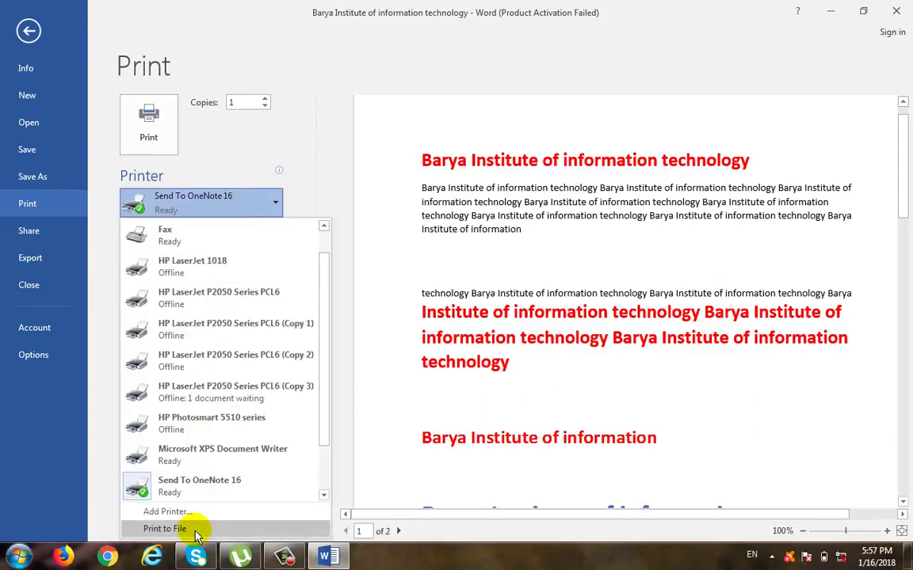
click(200, 269)
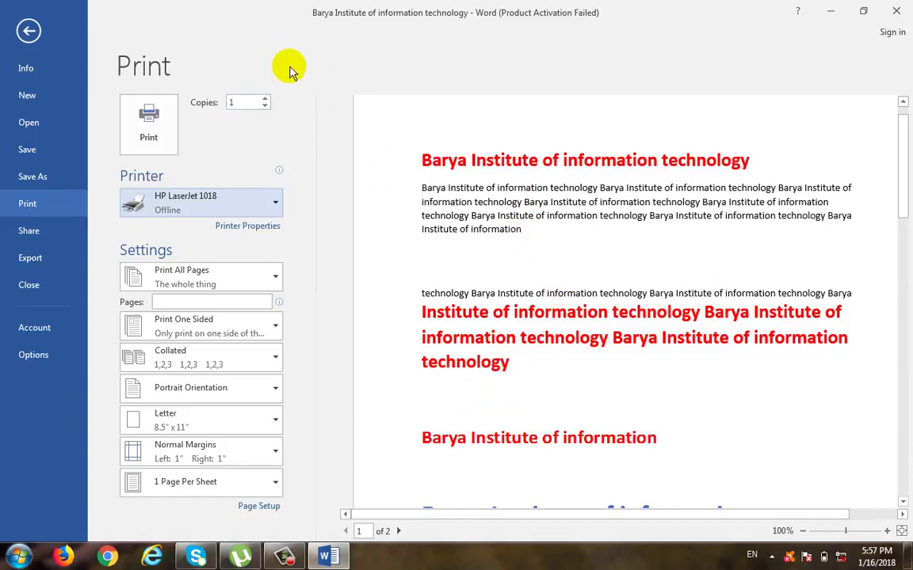
click(264, 99)
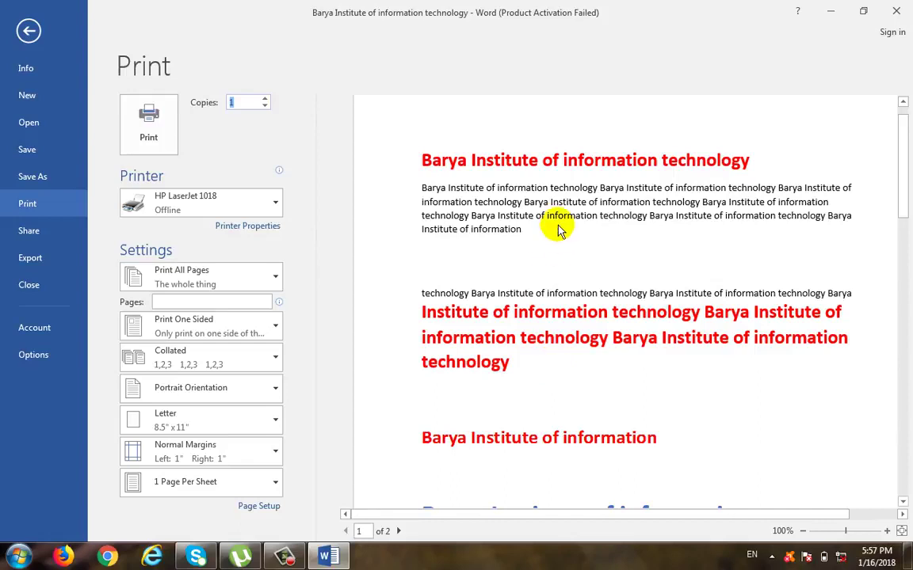
- Glance at the print range list, then exit to the document below the first paragraph
click(242, 273)
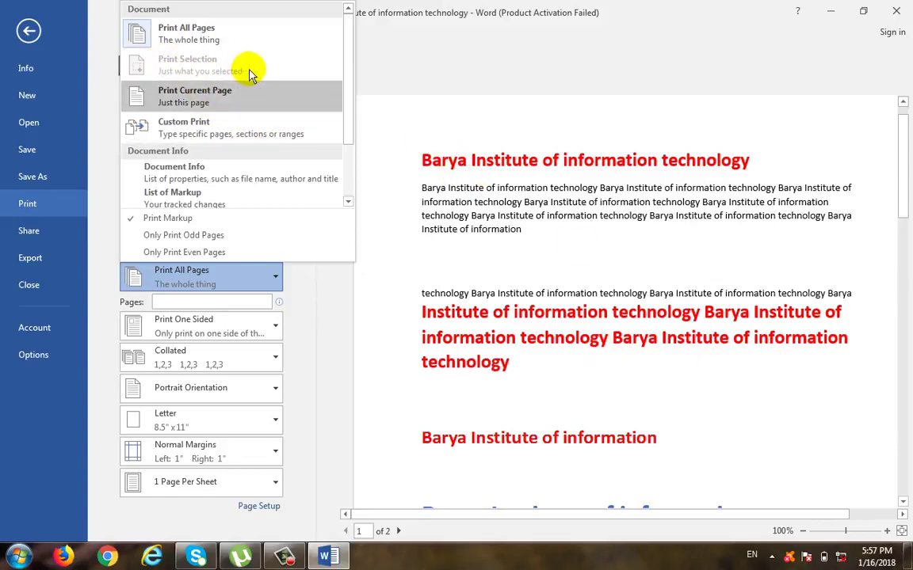
click(28, 31)
click(450, 311)
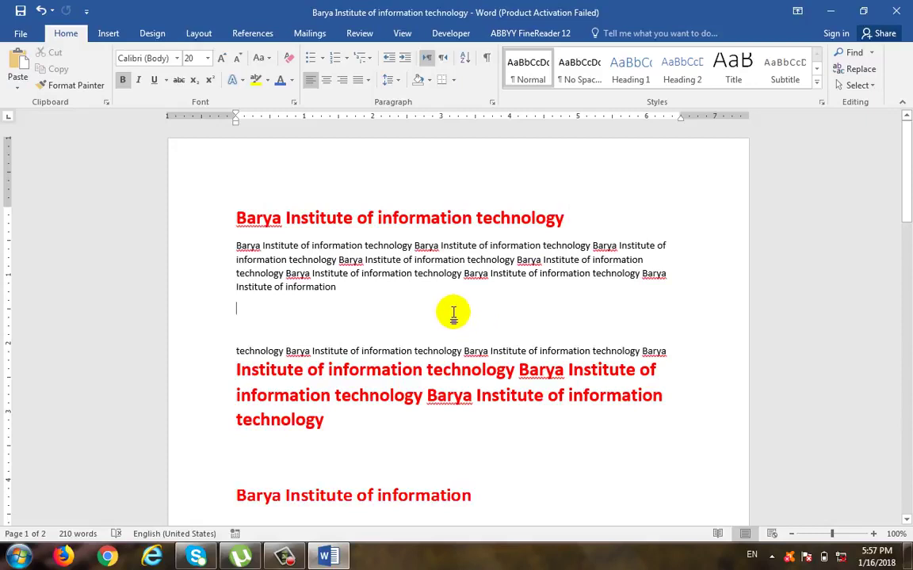
drag(341, 286, 235, 220)
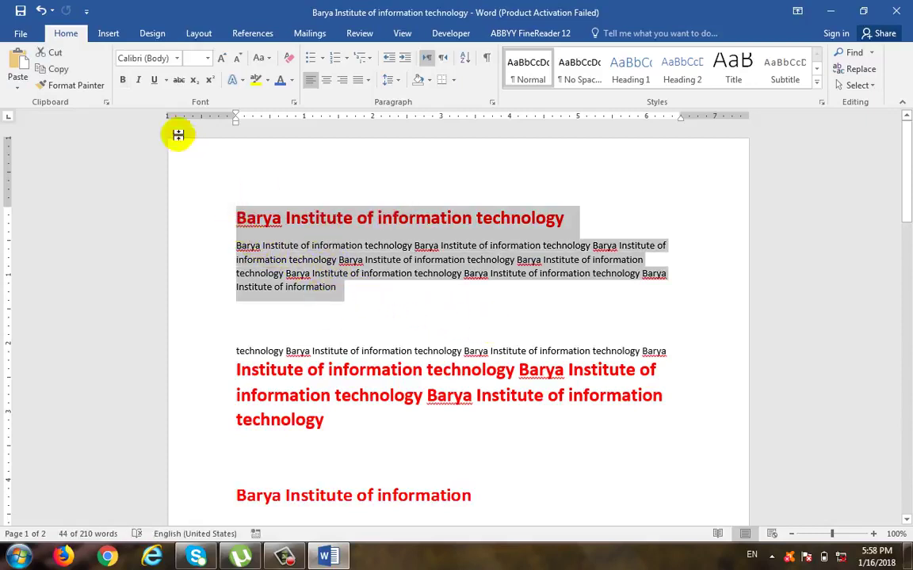
click(22, 32)
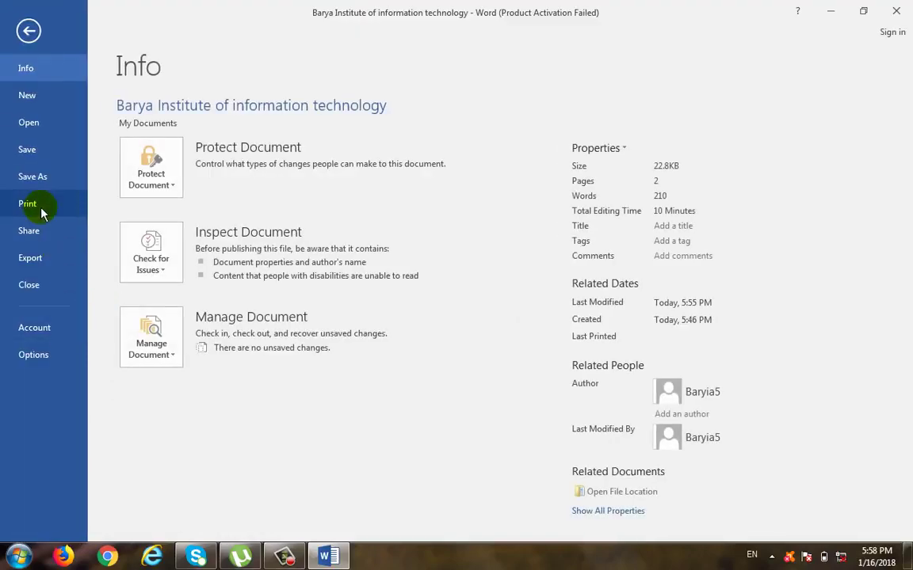
click(59, 204)
click(204, 278)
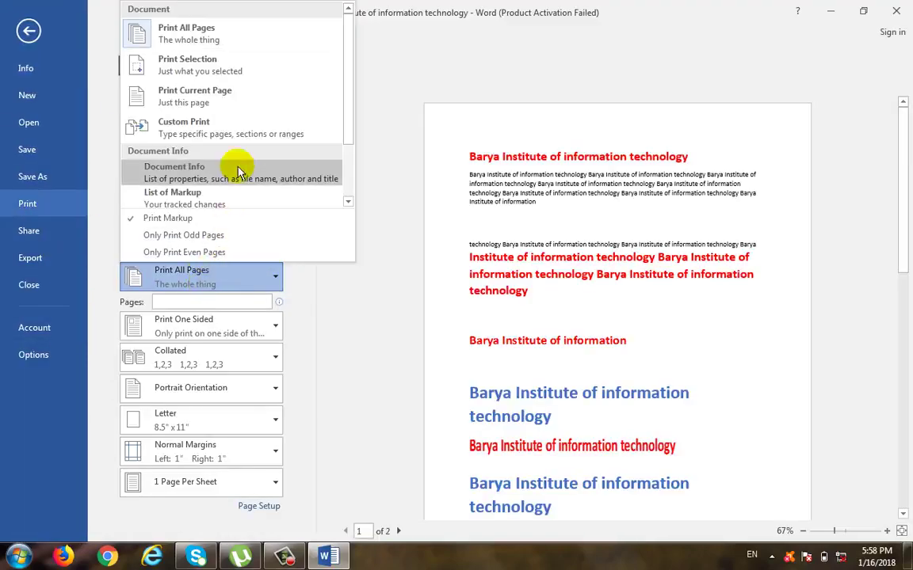
click(225, 71)
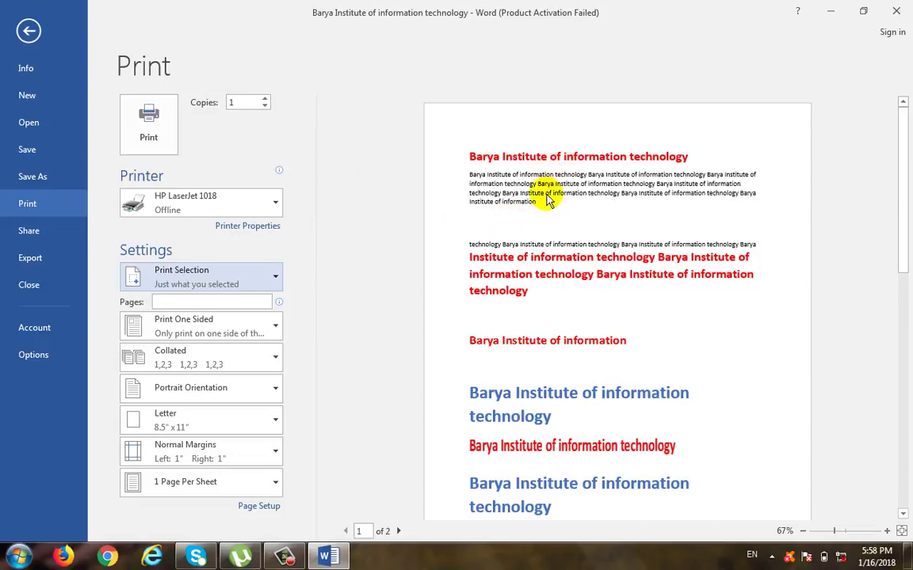
click(242, 273)
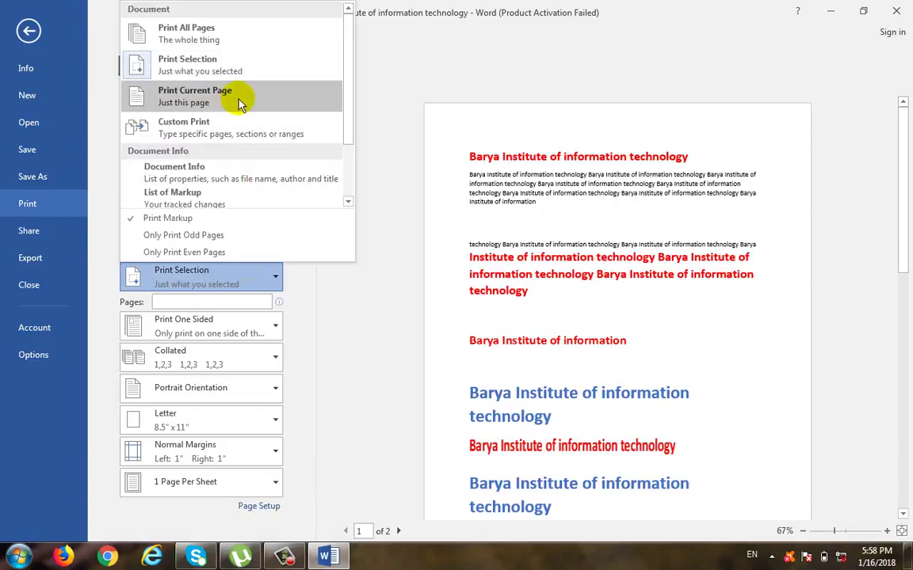
click(28, 31)
click(29, 32)
click(336, 306)
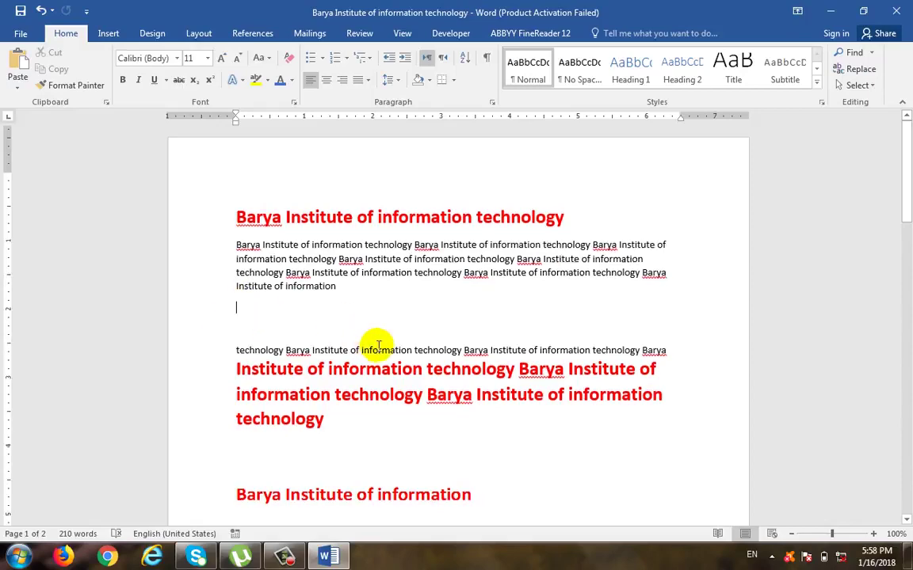
- Put the cursor in the page 2 text and open the Print page
scroll(378, 346, down, 7)
scroll(407, 322, down, 5)
scroll(413, 413, down, 5)
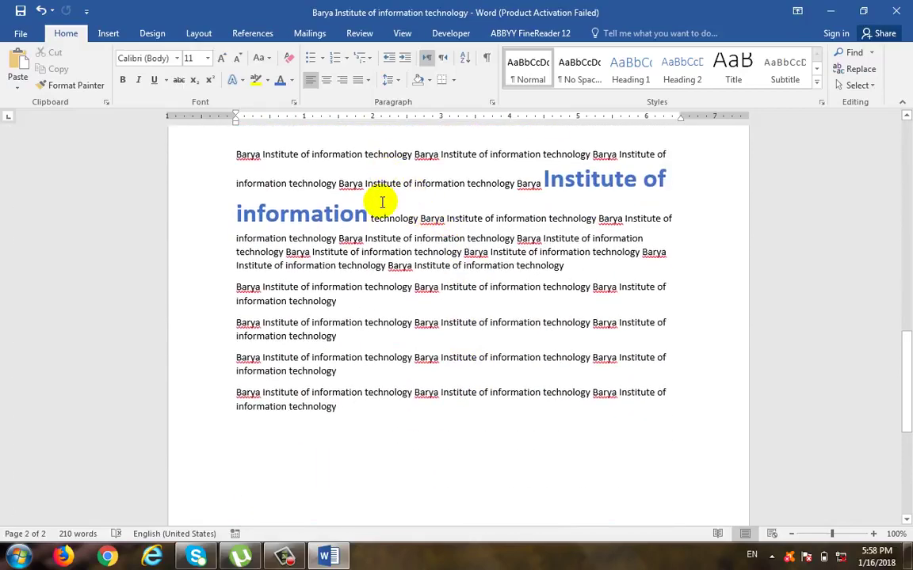
click(382, 203)
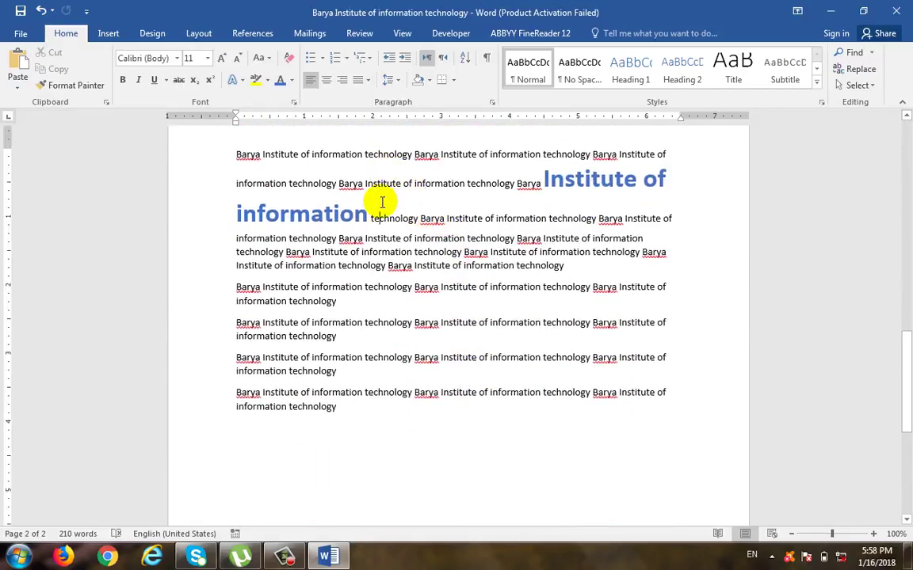
click(21, 33)
click(54, 206)
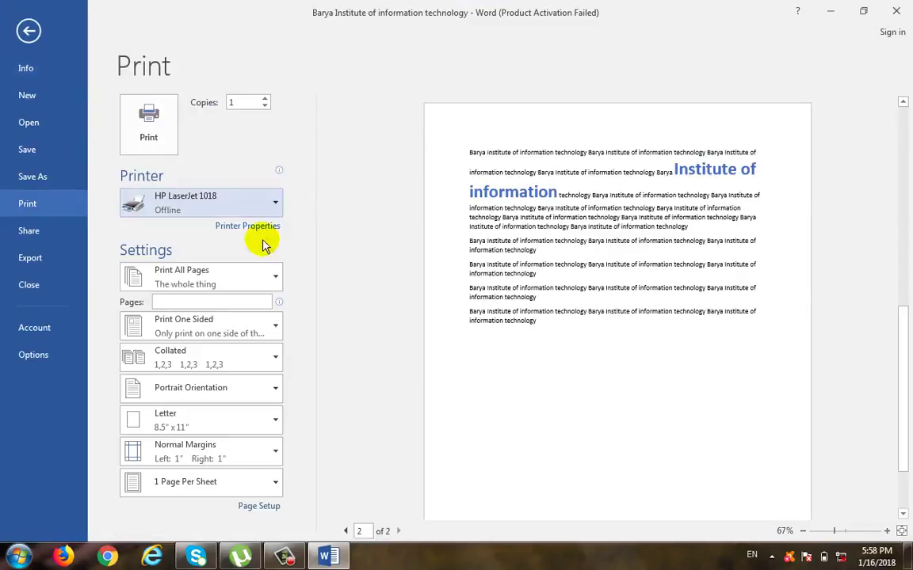
- Set the print range to Print Current Page, then change it to Custom Print
click(210, 279)
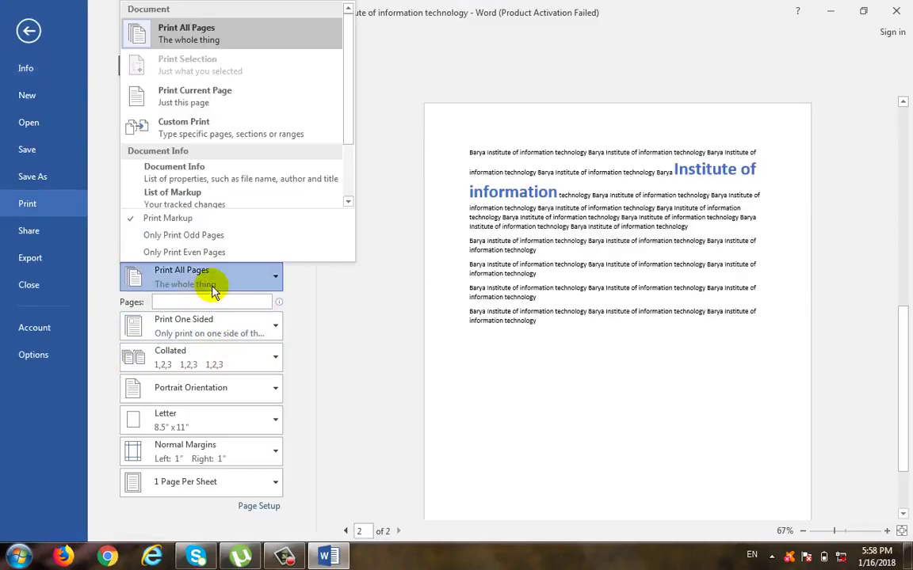
click(239, 104)
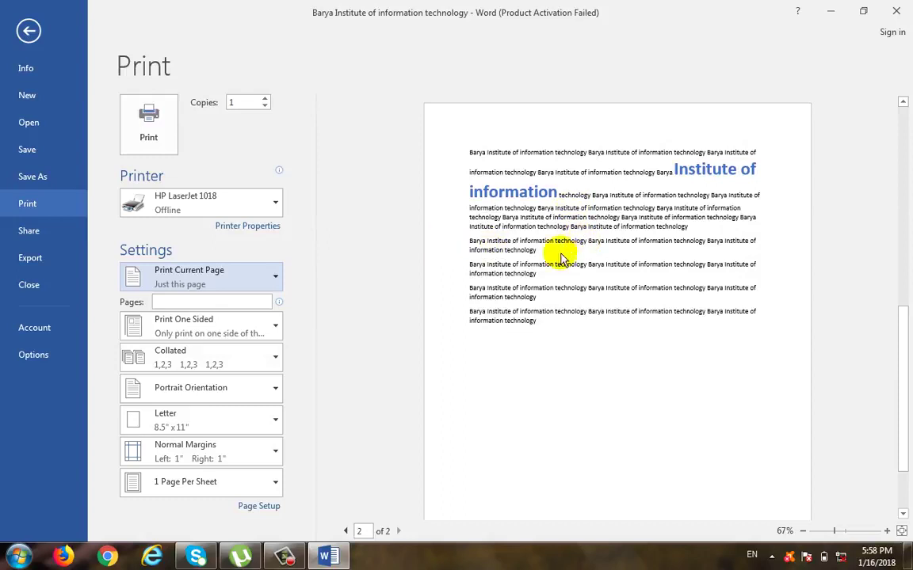
click(256, 279)
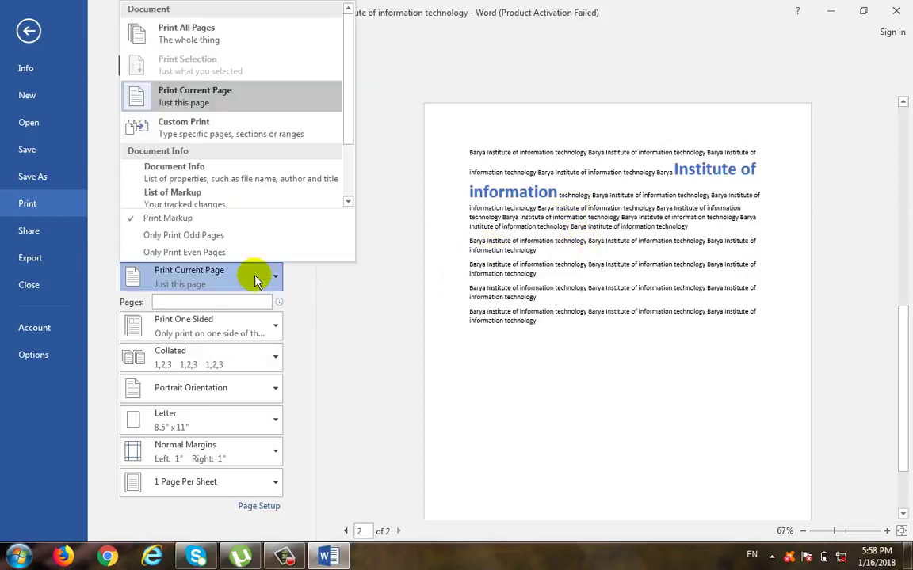
click(303, 129)
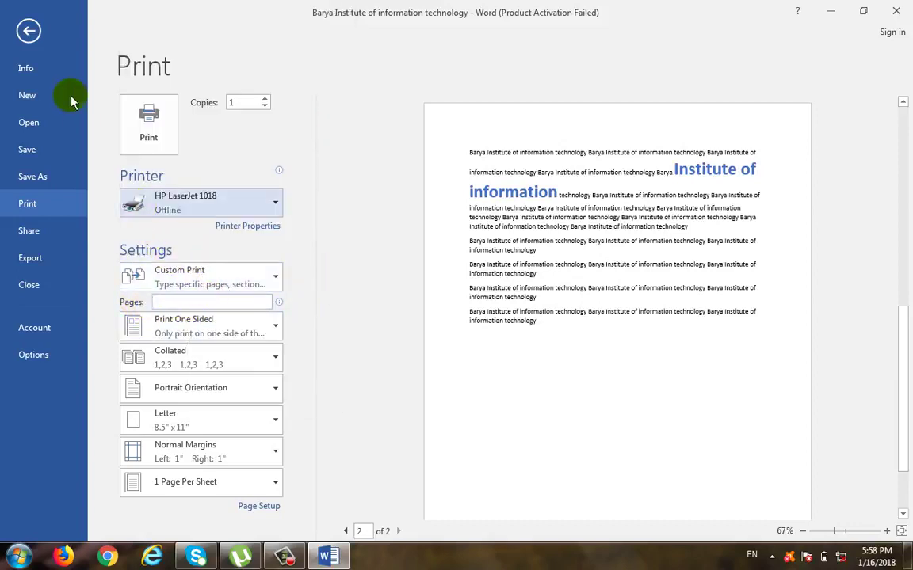
- Add page breaks to reach 10 pages, paste the copied text, and return to the top
click(30, 33)
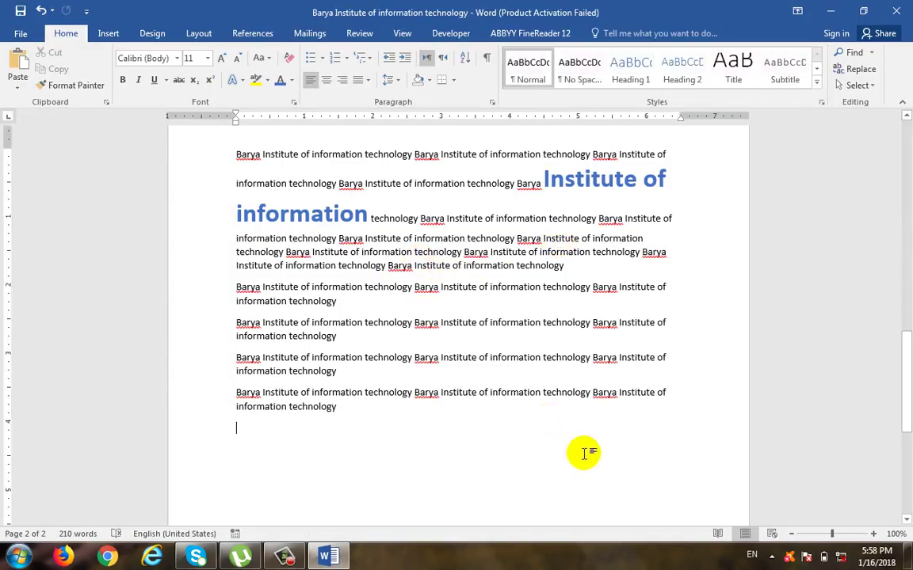
key(ctrl+Return)
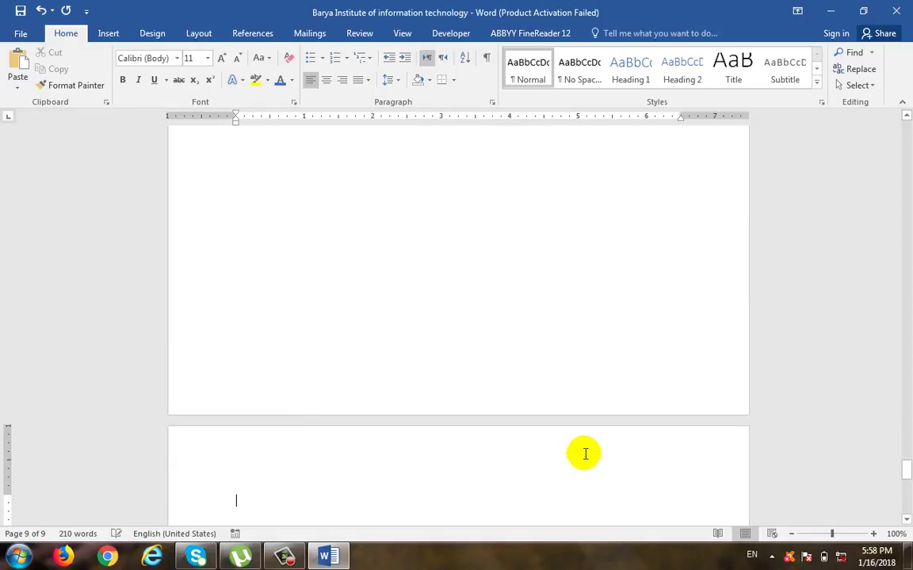
key(ctrl+Return)
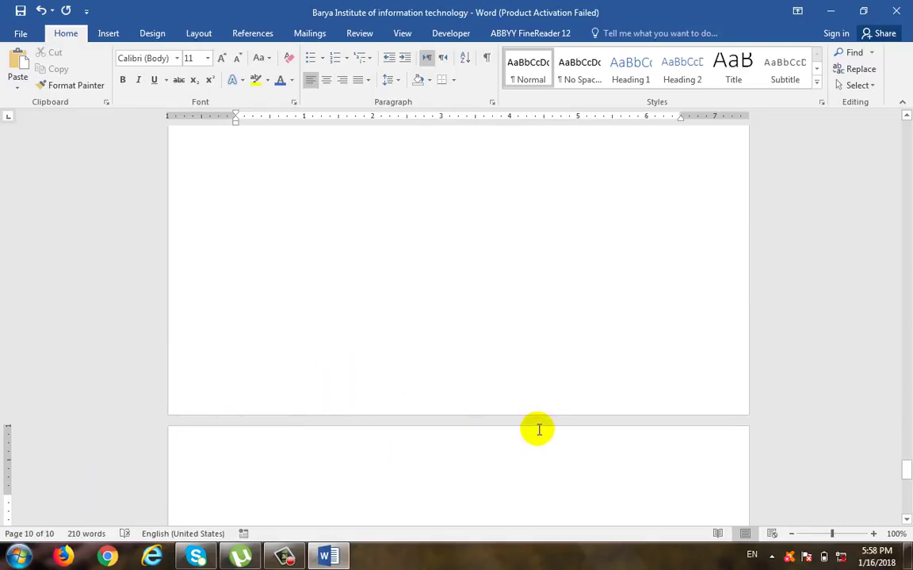
key(ctrl+v)
key(ctrl+v)
key(ctrl+v)
key(ctrl+v)
scroll(182, 112, up, 3)
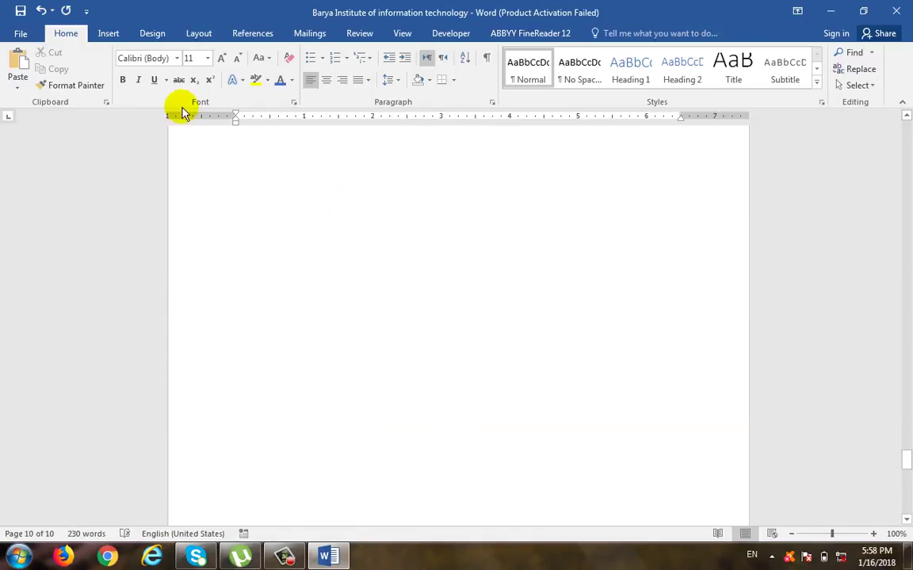
drag(905, 458, 904, 107)
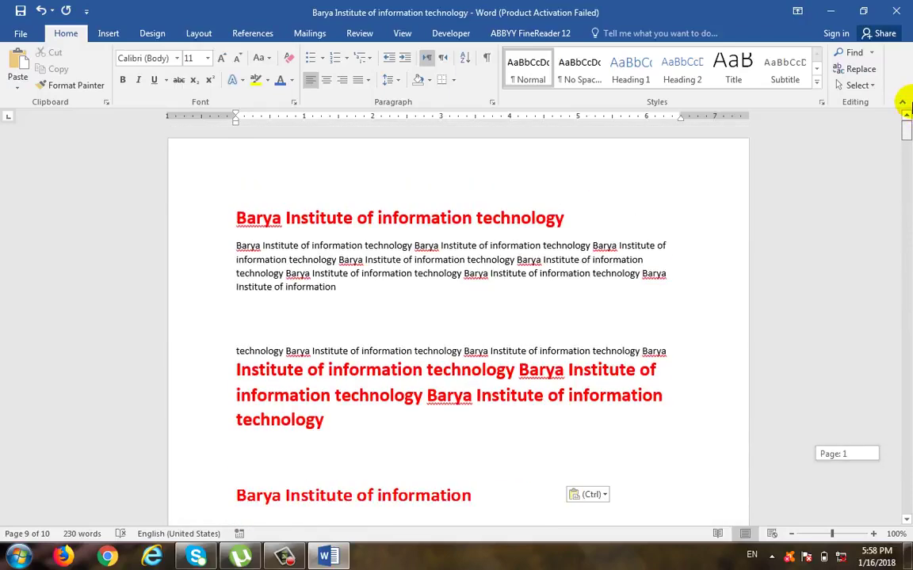
click(615, 319)
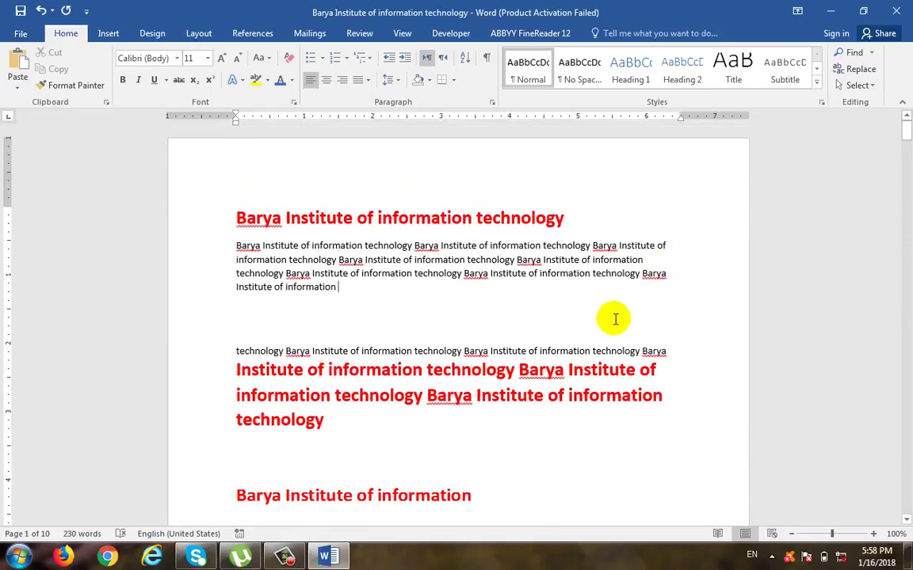
- Open the Print page and switch the page range to Custom Print, then back to Print All Pages
click(19, 33)
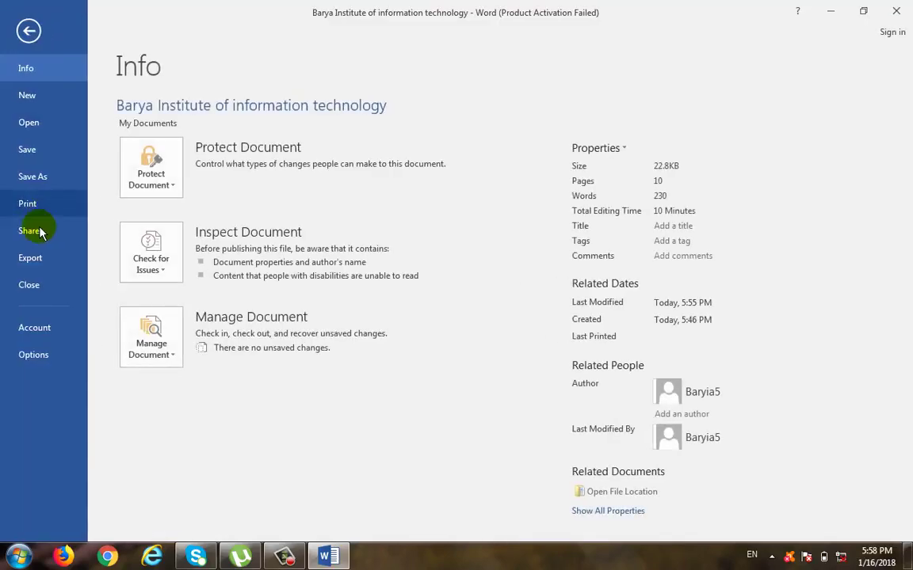
click(40, 213)
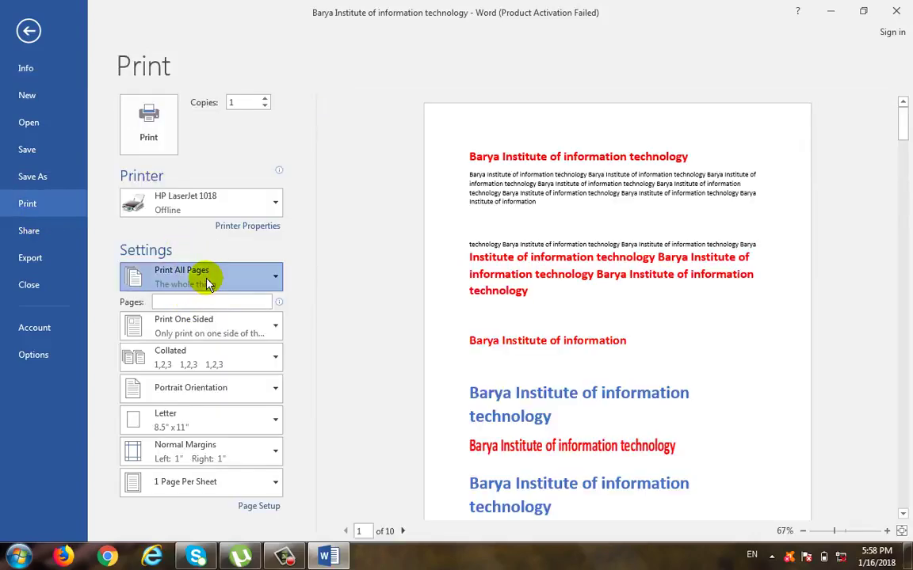
click(210, 277)
click(216, 133)
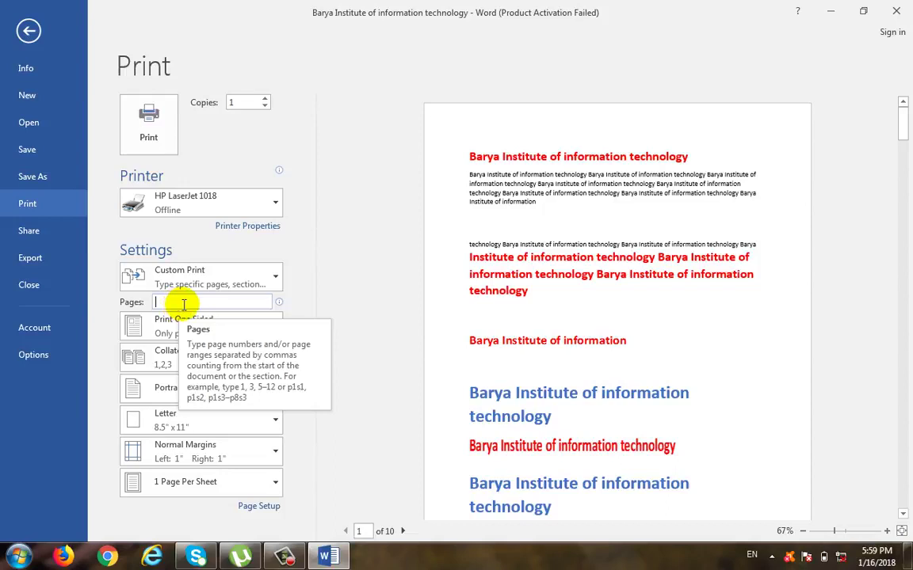
click(264, 277)
click(229, 39)
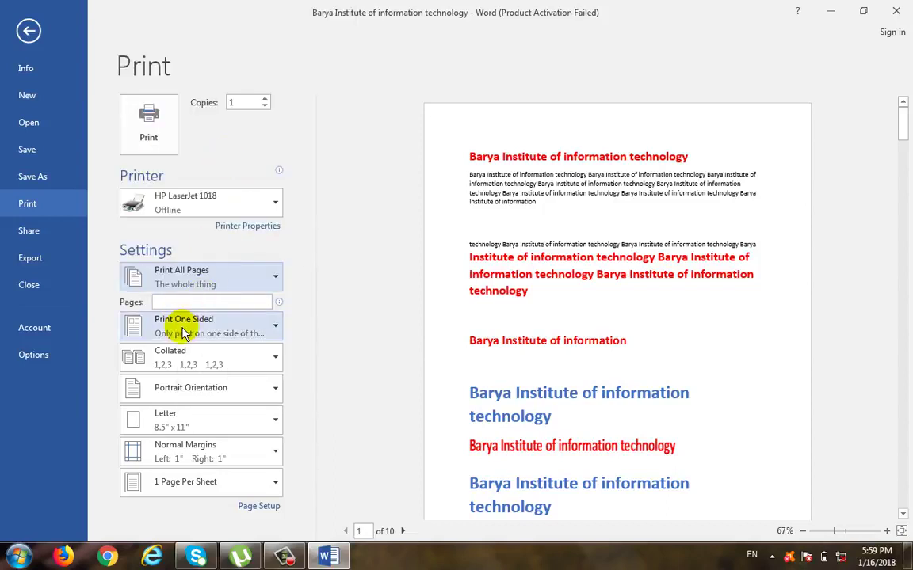
- Try a '1-' page range, clear it, and set the range to Print Current Page
click(203, 302)
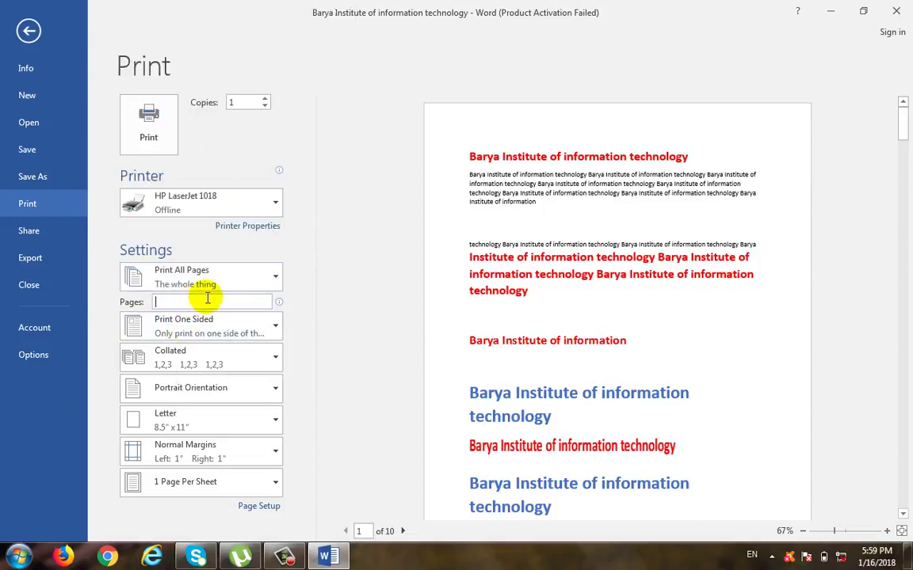
text(1-5)
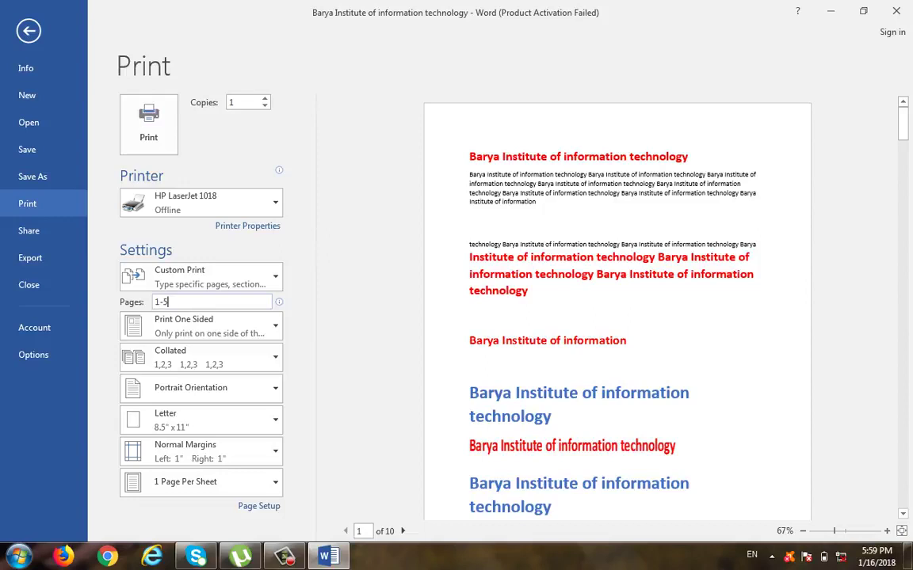
click(197, 290)
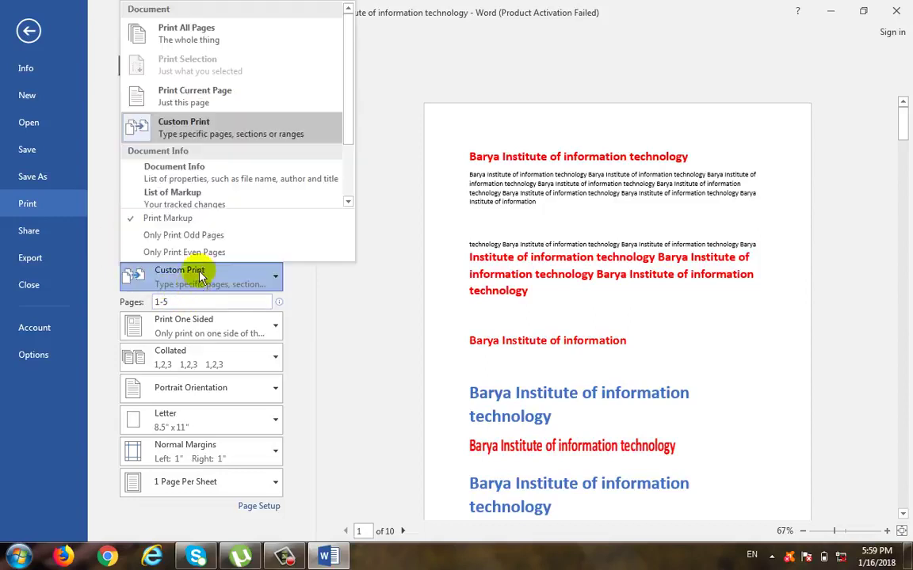
click(194, 299)
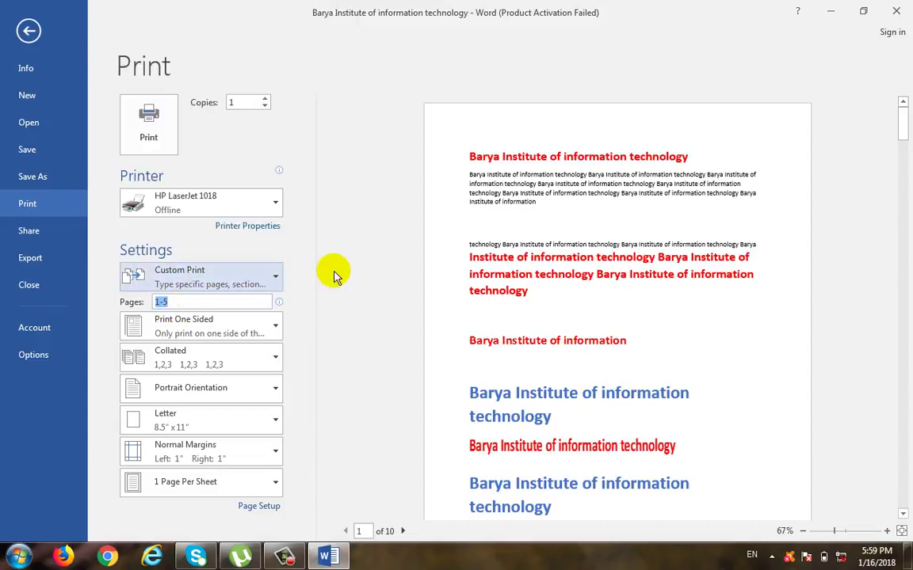
key(BackSpace)
key(BackSpace)
key(BackSpace)
click(211, 284)
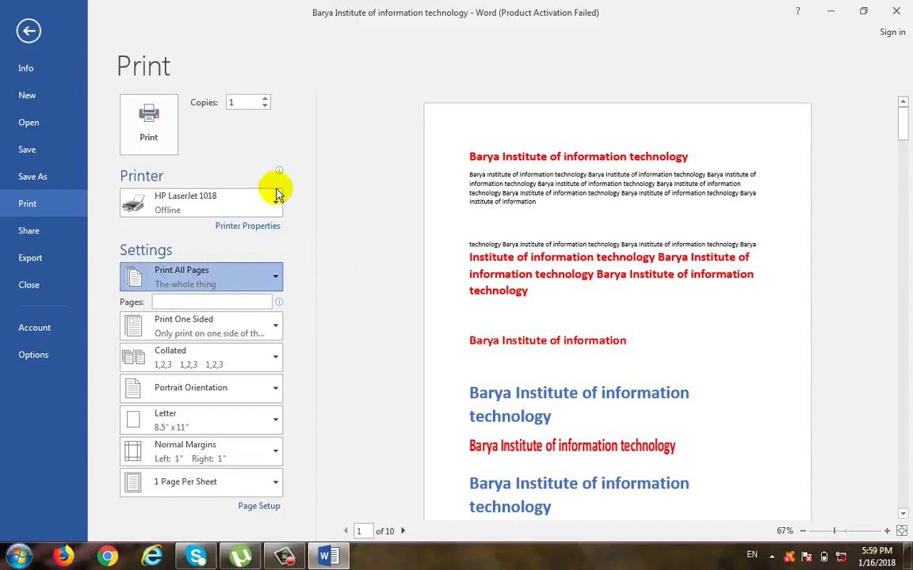
click(226, 97)
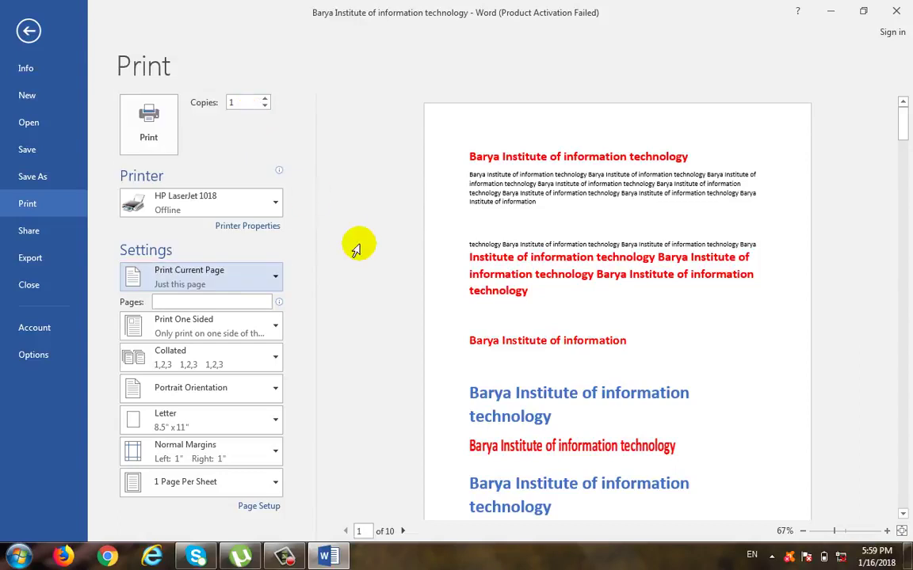
click(220, 303)
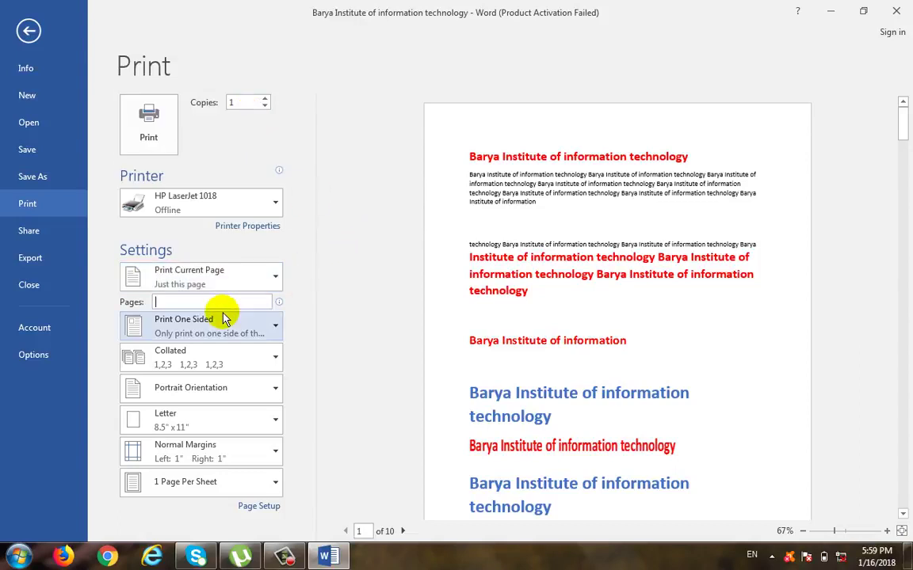
- Enter the custom page range 1,5-10 in the Pages box and dismiss the colour-scheme warning
text(1-5)
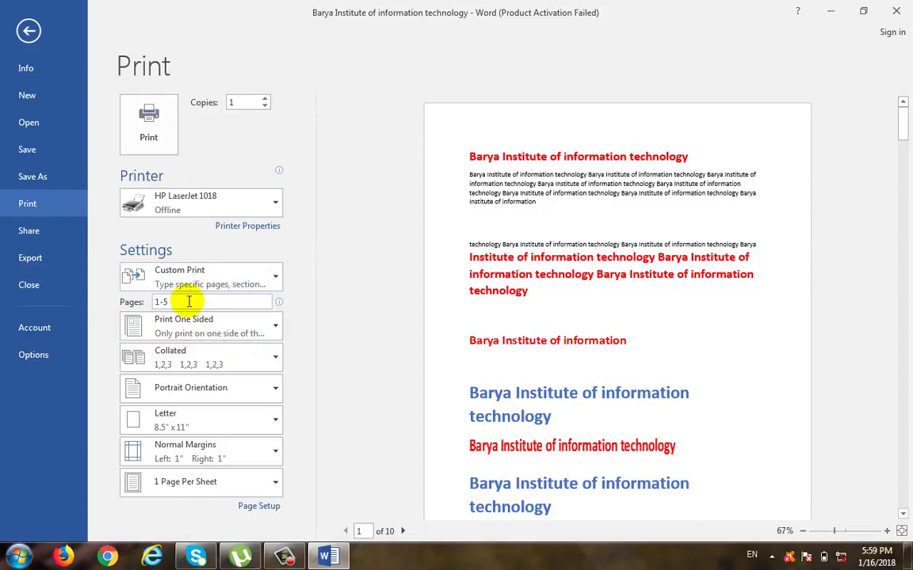
text(,)
mouse_move(154, 303)
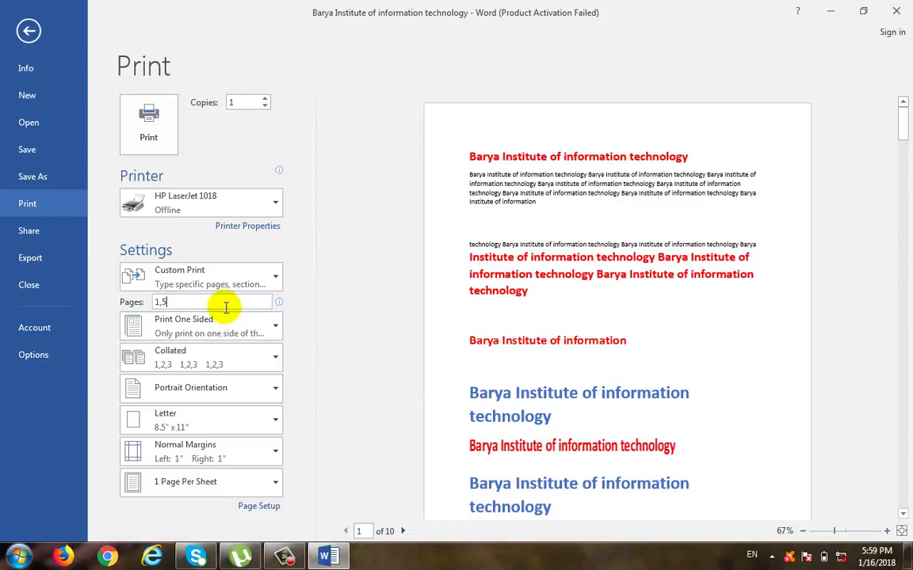
text(-10)
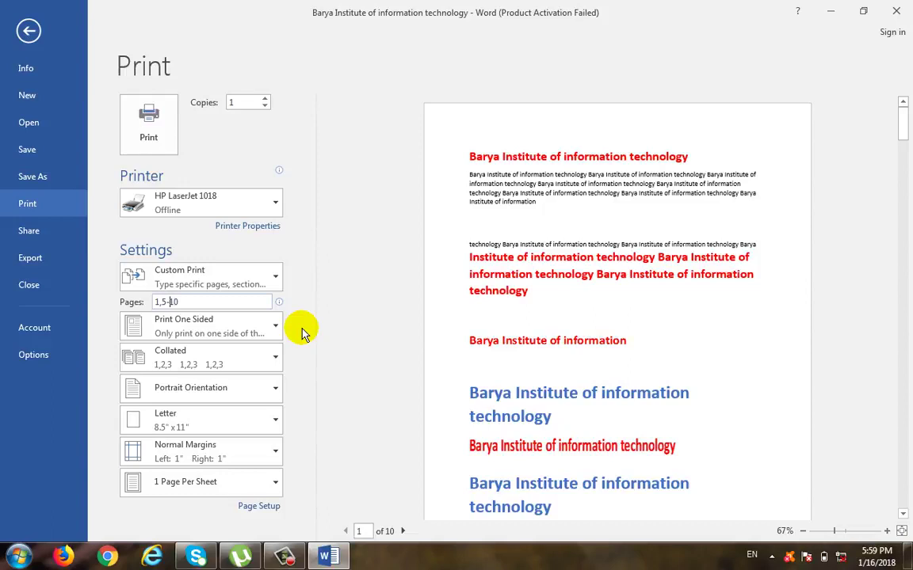
key(BackSpace)
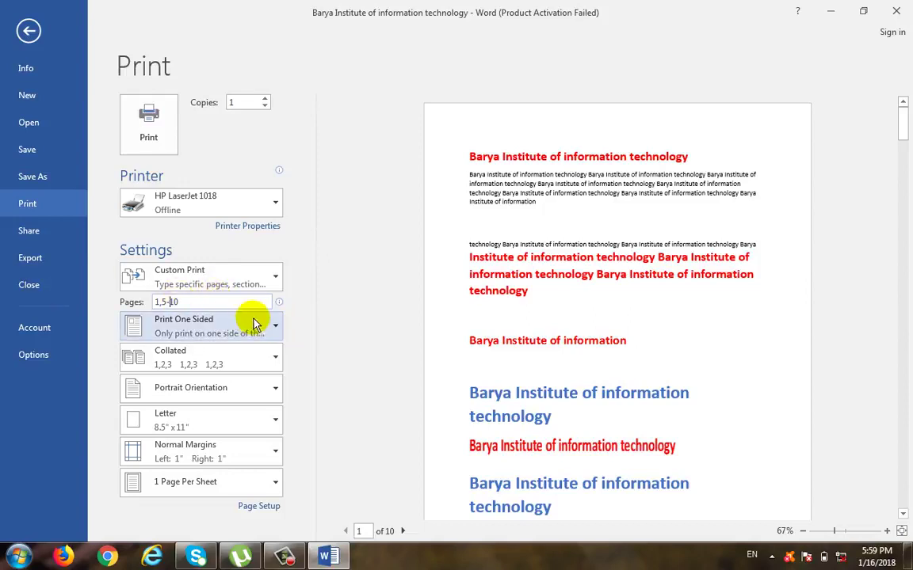
drag(187, 302, 119, 302)
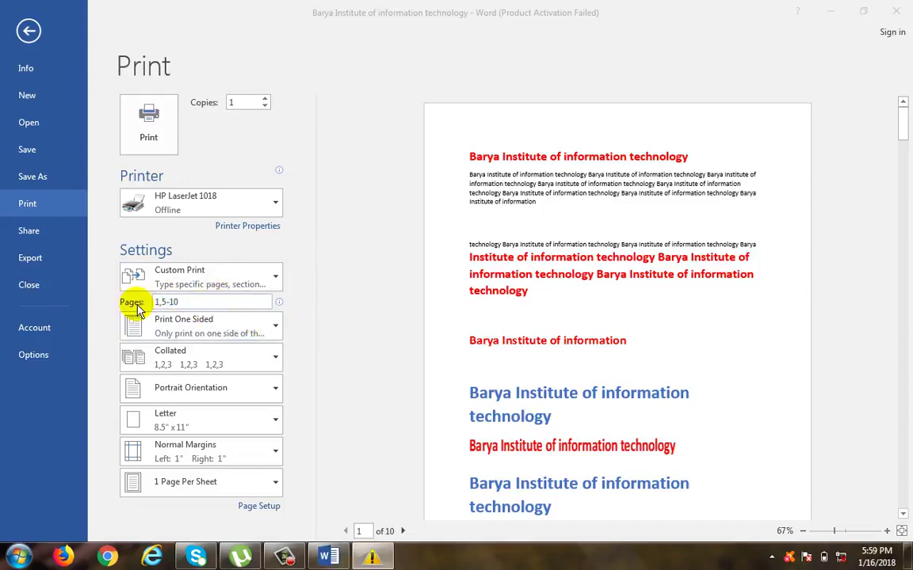
click(638, 126)
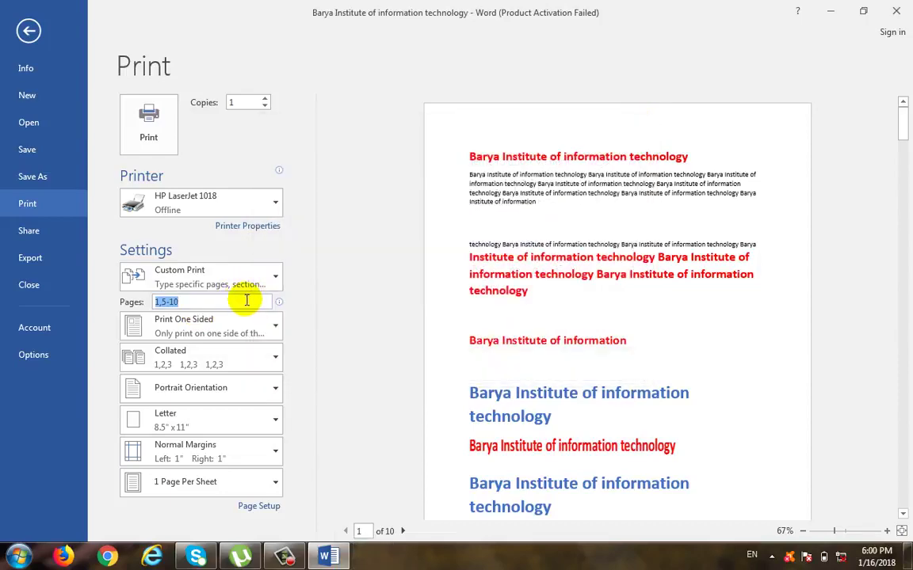
scroll(224, 269, up, 3)
- Reset the print range to Print All Pages and return to the document's red bold heading
click(224, 273)
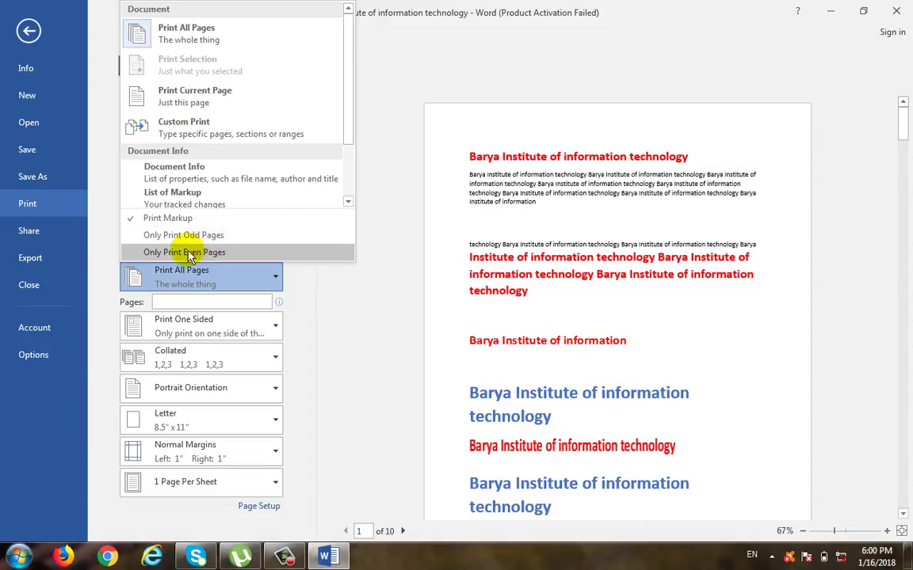
click(29, 32)
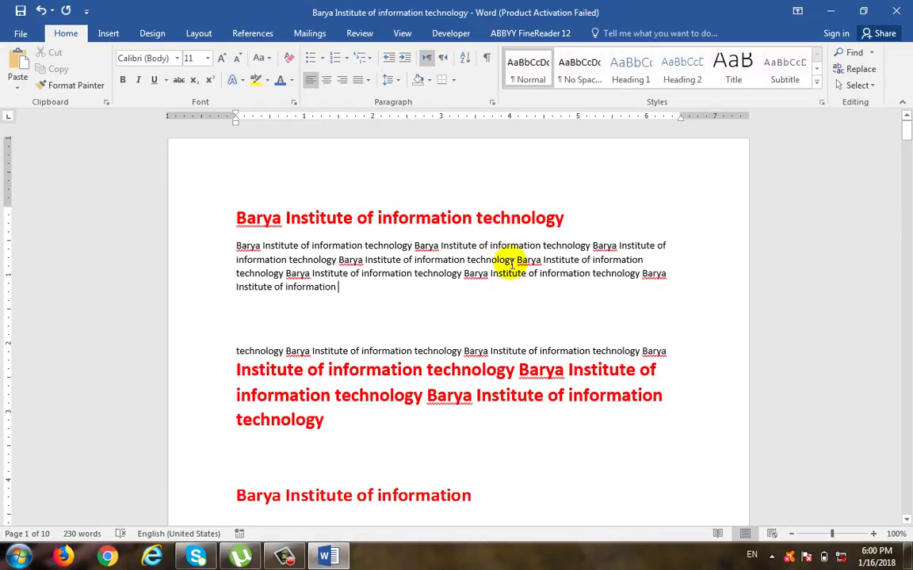
scroll(354, 249, down, 3)
click(359, 254)
- Scroll through the 10-page document and reopen the Print page
scroll(434, 265, down, 4)
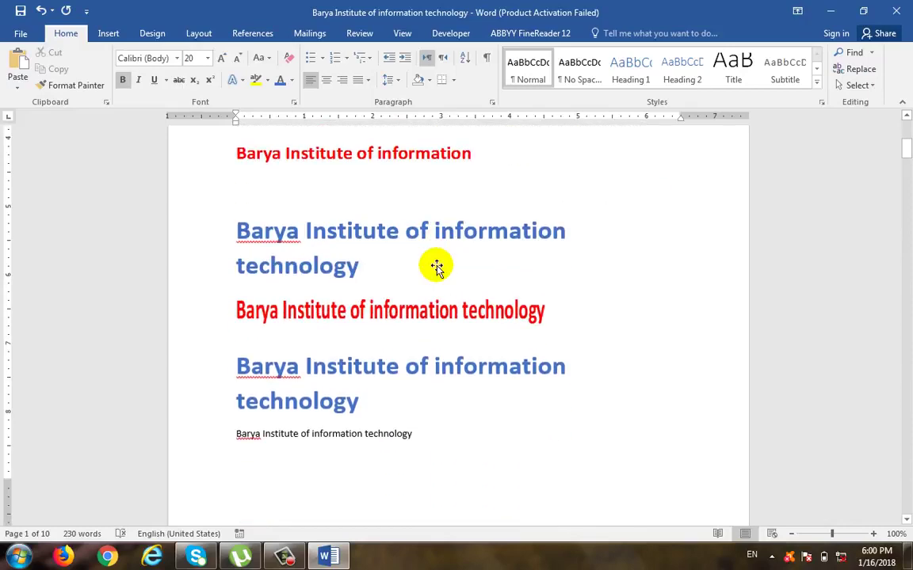
scroll(440, 265, down, 5)
scroll(434, 277, down, 3)
scroll(396, 341, down, 5)
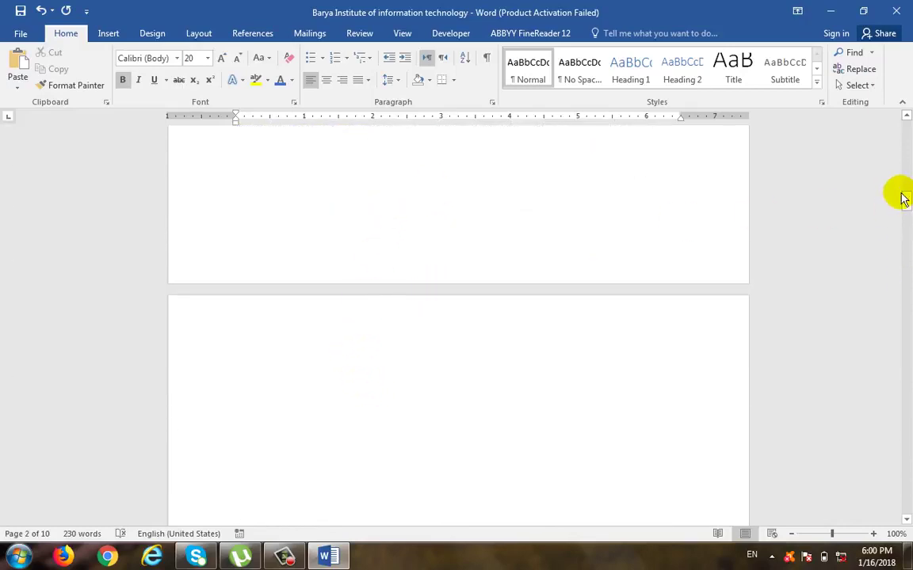
drag(903, 198, 902, 130)
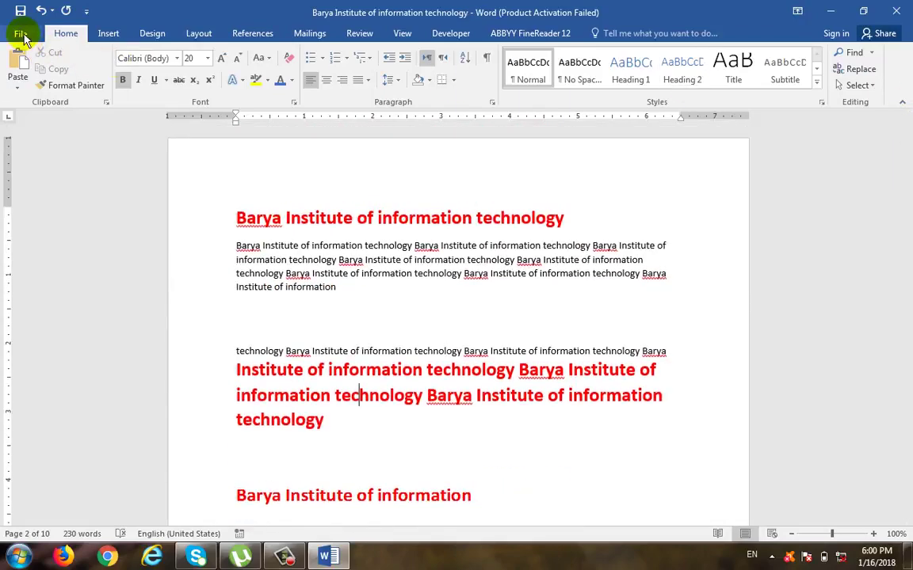
click(21, 35)
click(54, 204)
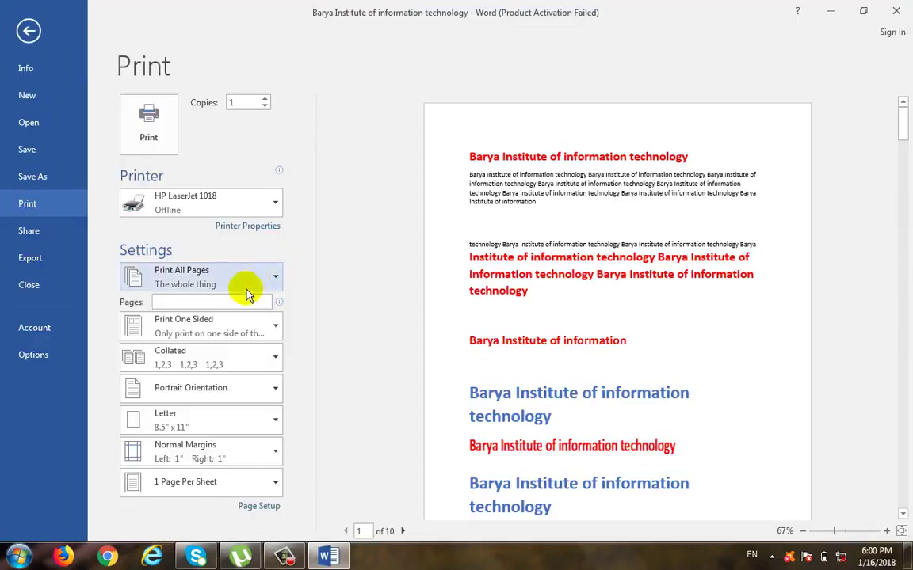
click(224, 281)
click(224, 236)
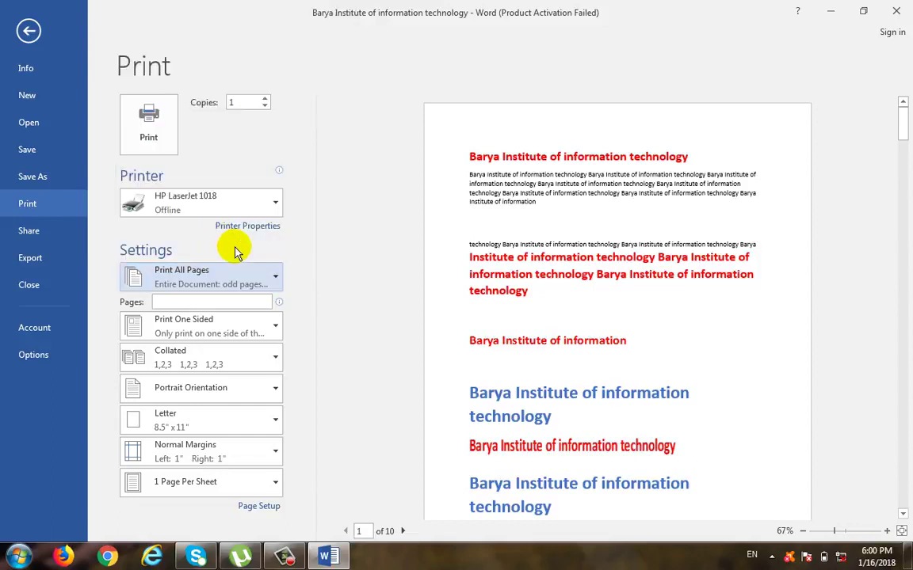
click(230, 279)
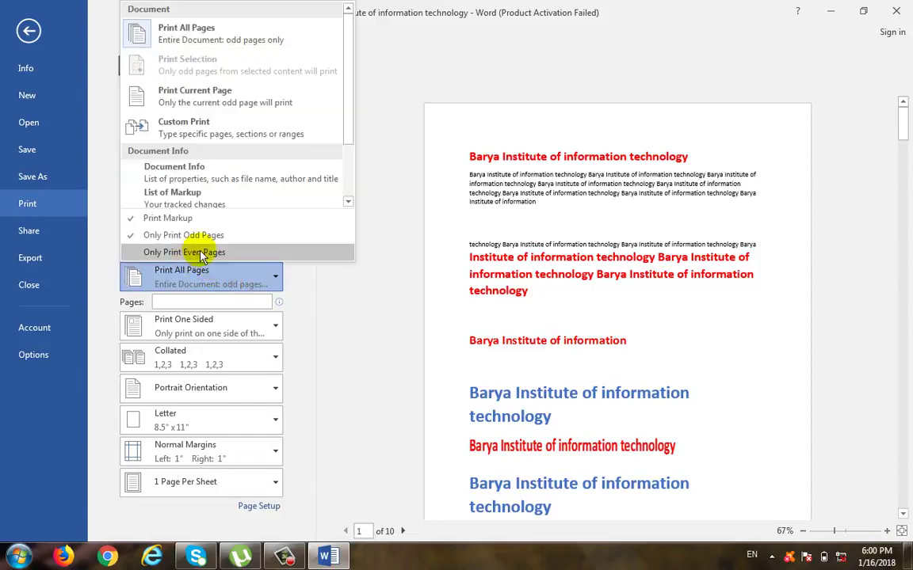
click(214, 252)
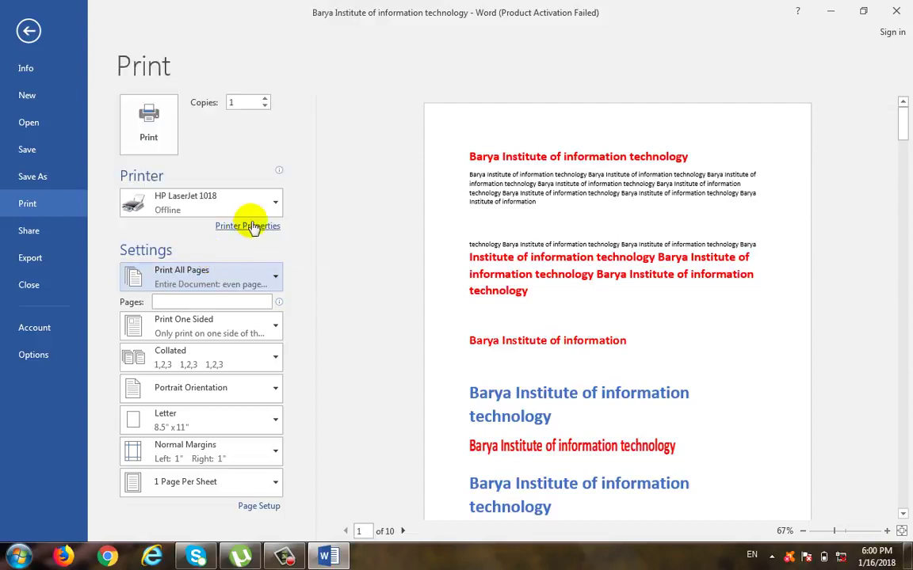
click(190, 275)
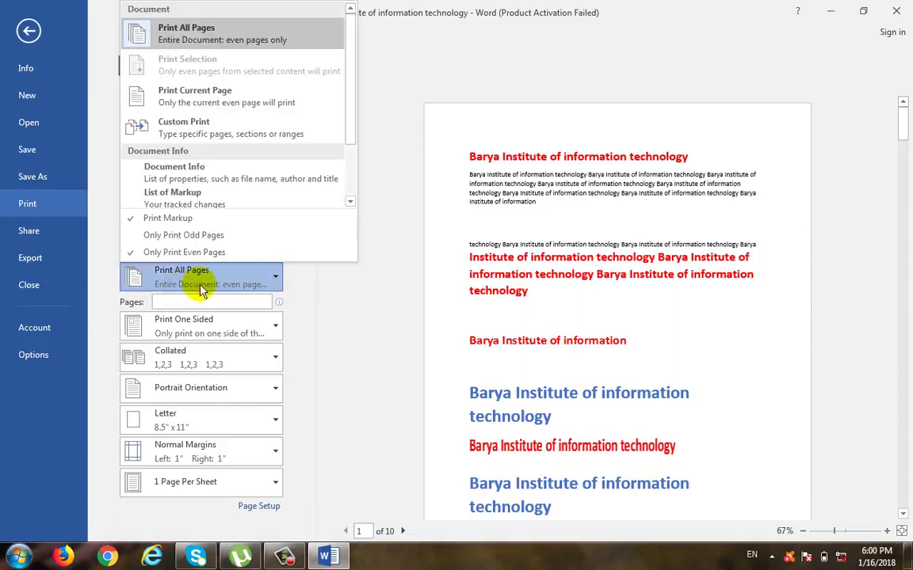
click(223, 241)
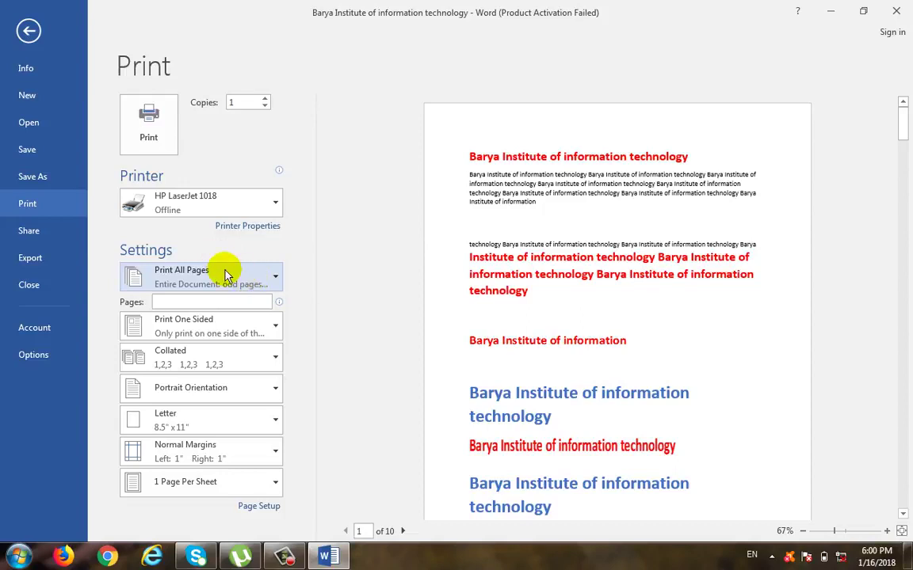
click(225, 273)
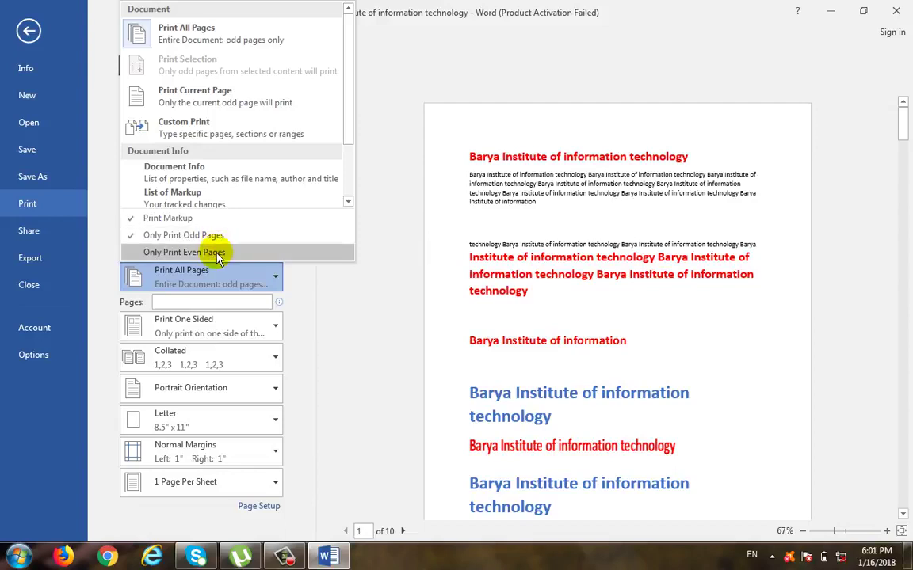
click(214, 235)
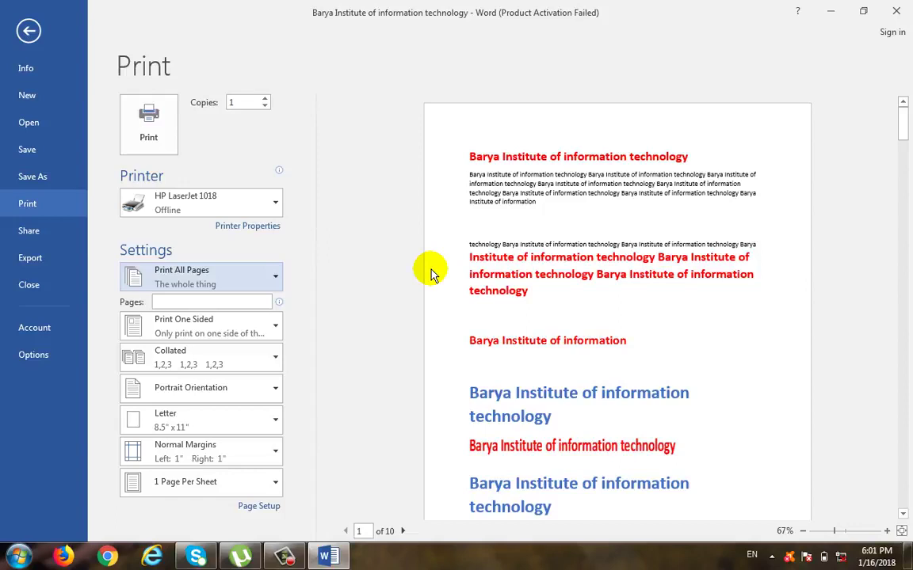
- Set the page range to Only Print Even Pages, then recheck the range list without changes
click(198, 282)
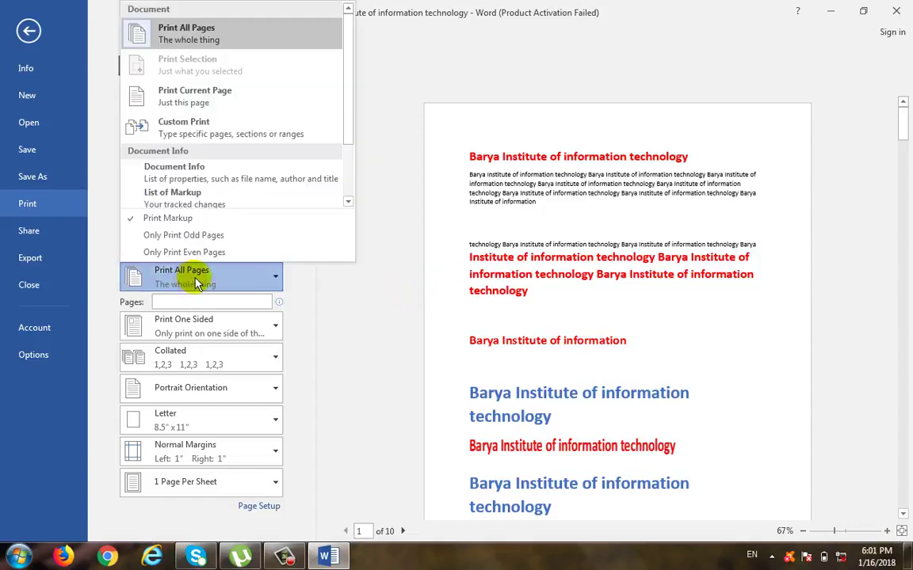
click(210, 252)
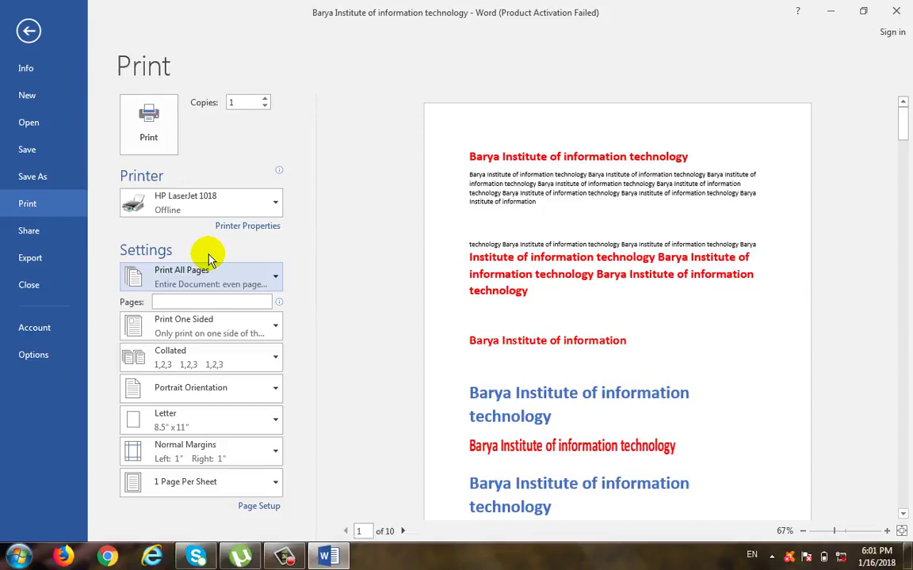
click(273, 282)
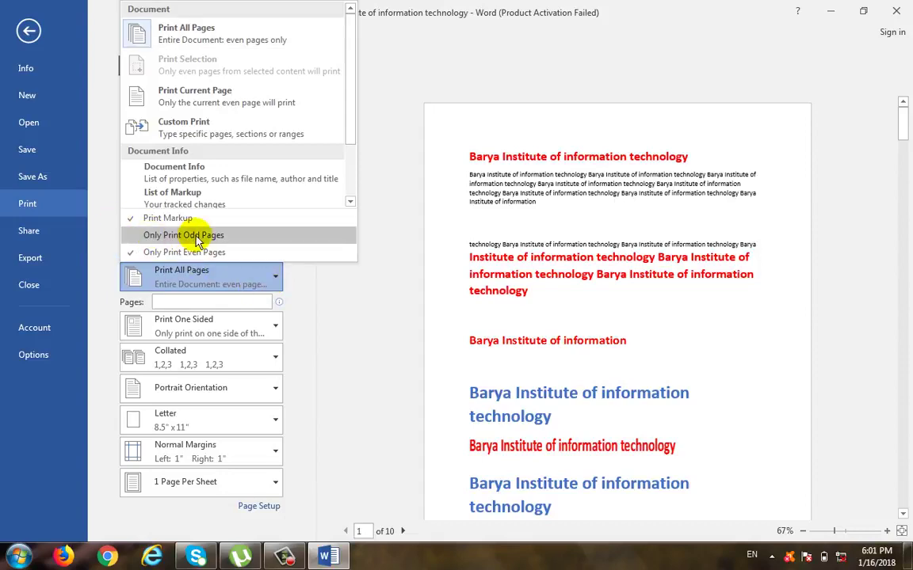
click(627, 126)
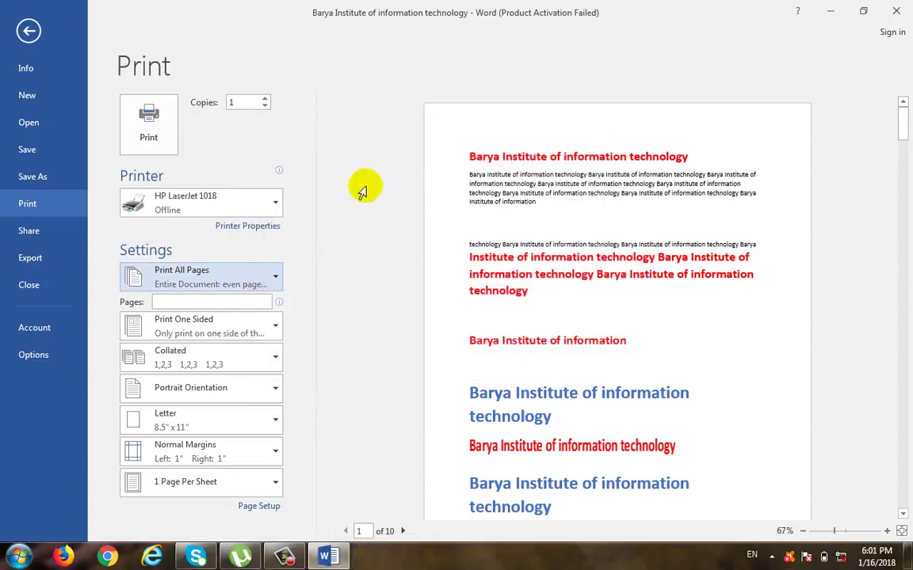
click(230, 280)
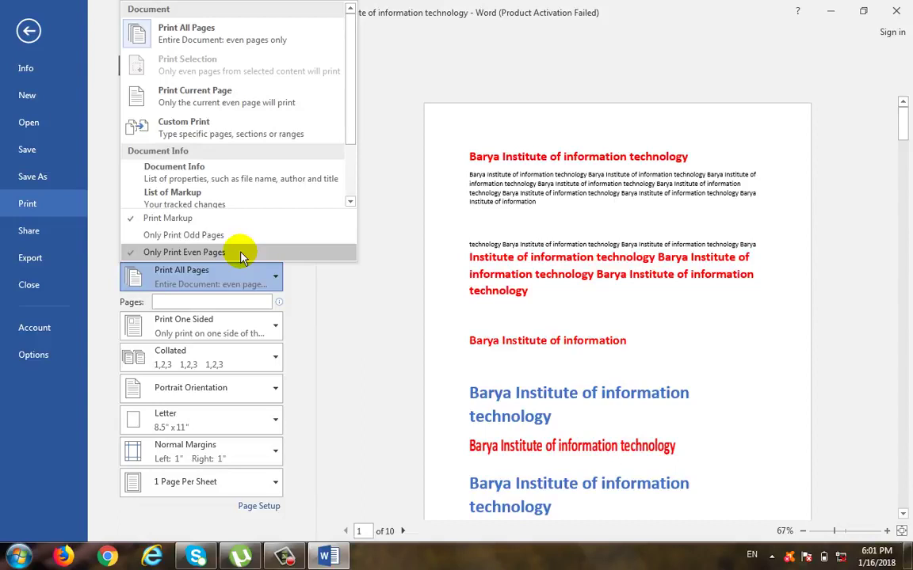
click(350, 309)
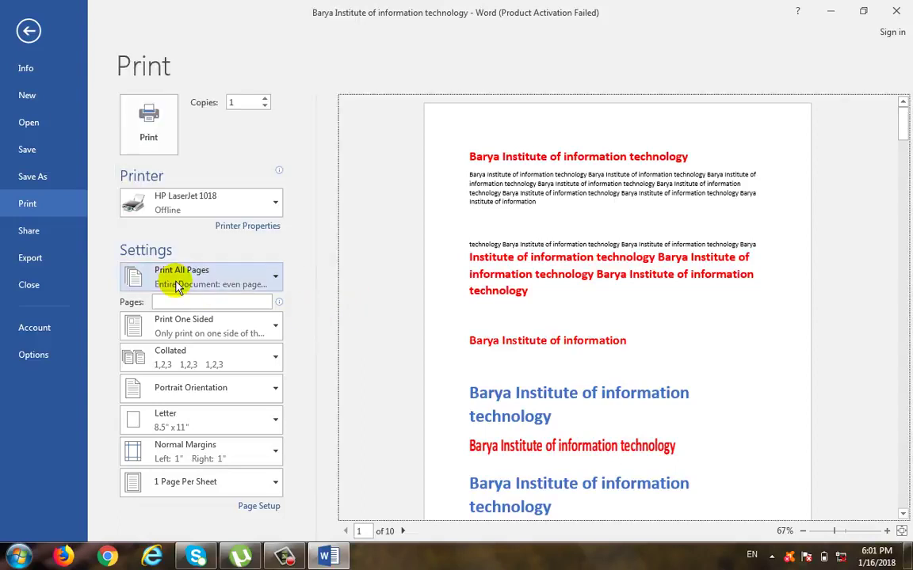
click(242, 281)
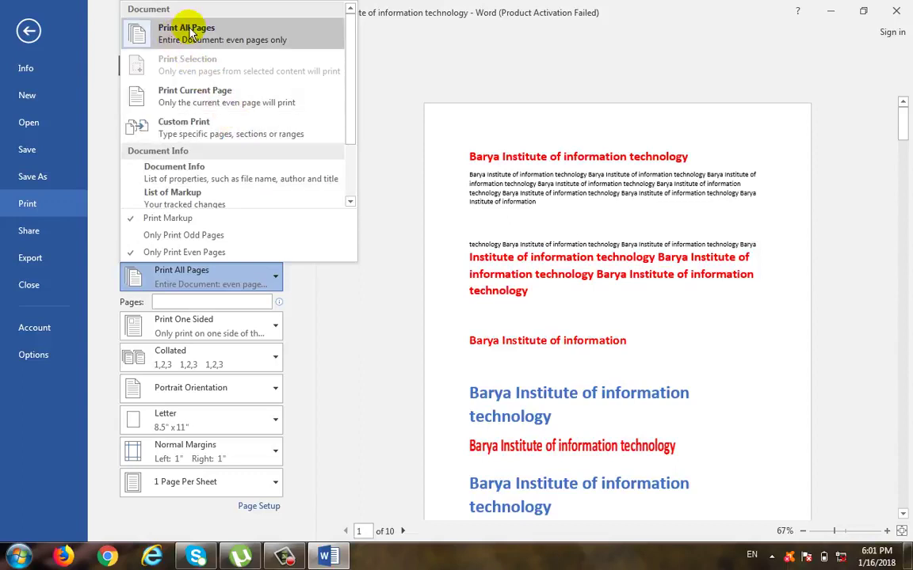
click(336, 317)
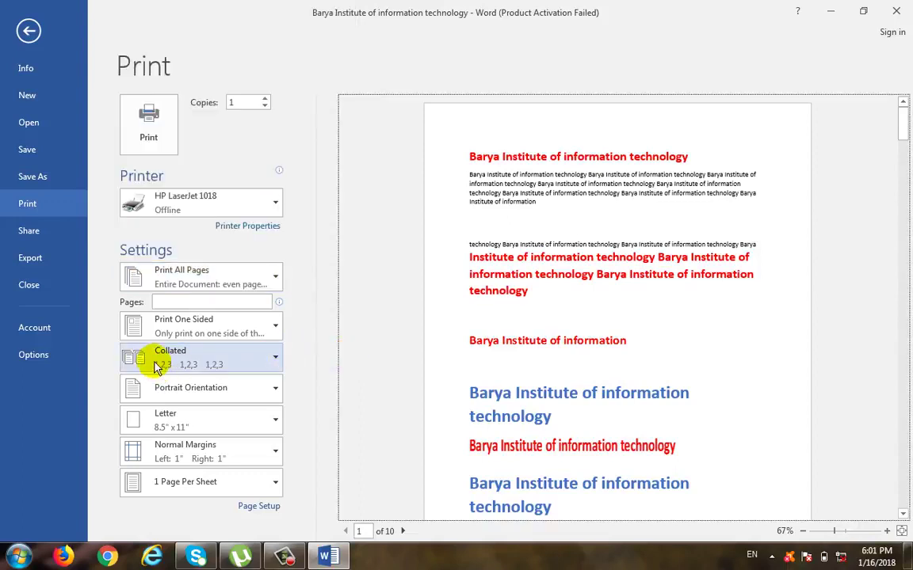
- Check the duplex options and keep One-Sided printing, leaving the page range unchanged
click(224, 323)
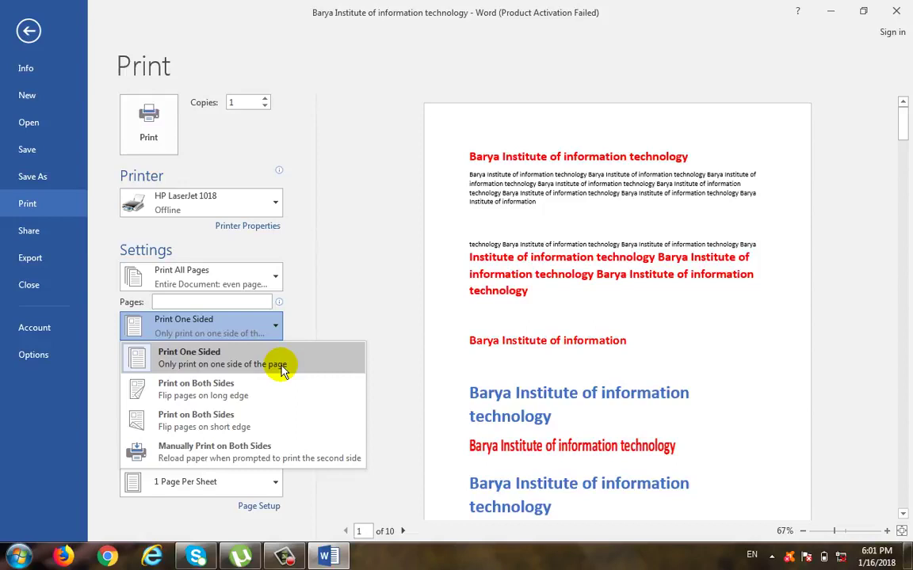
click(236, 271)
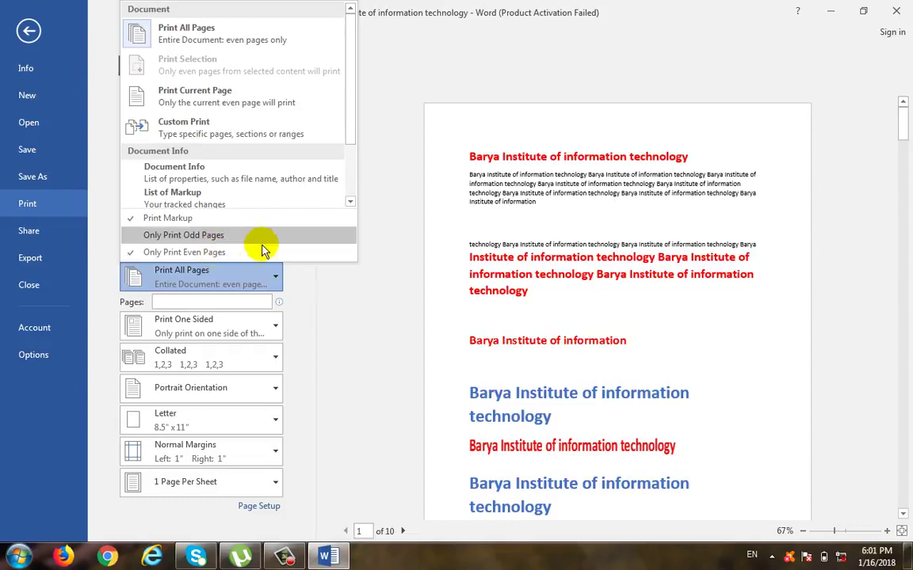
click(348, 333)
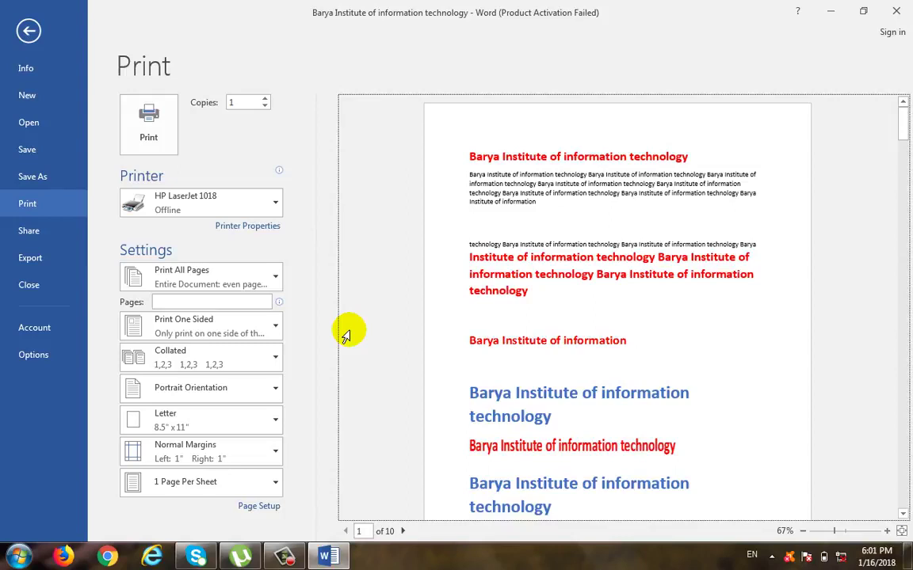
click(237, 329)
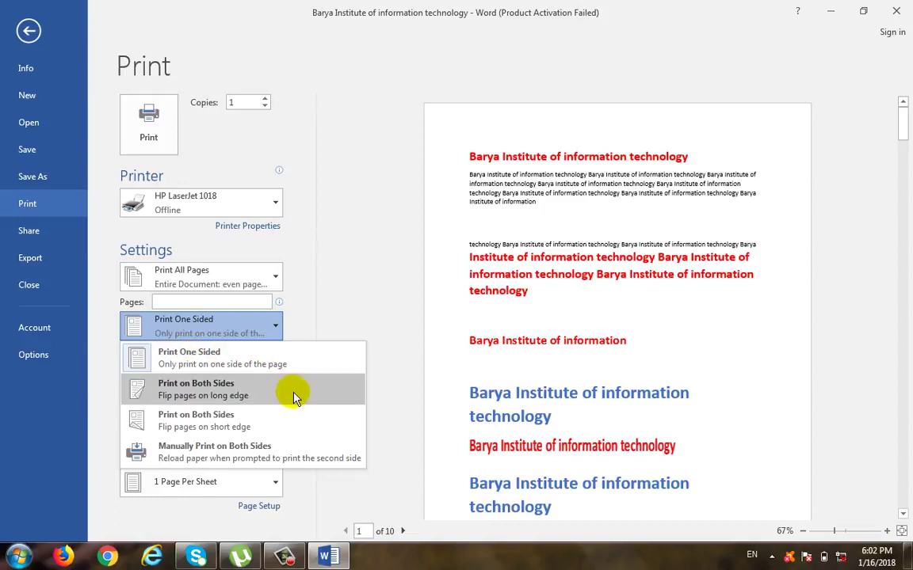
click(342, 296)
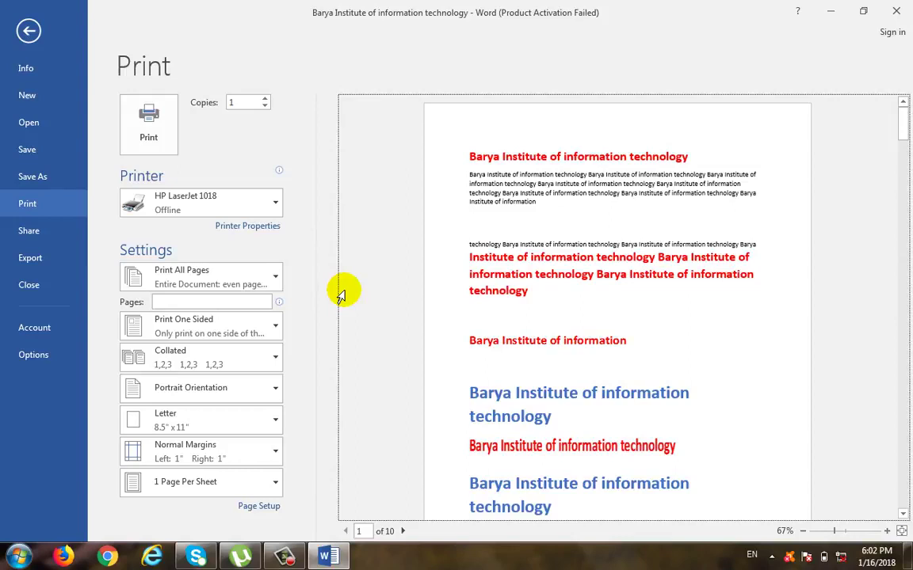
click(224, 272)
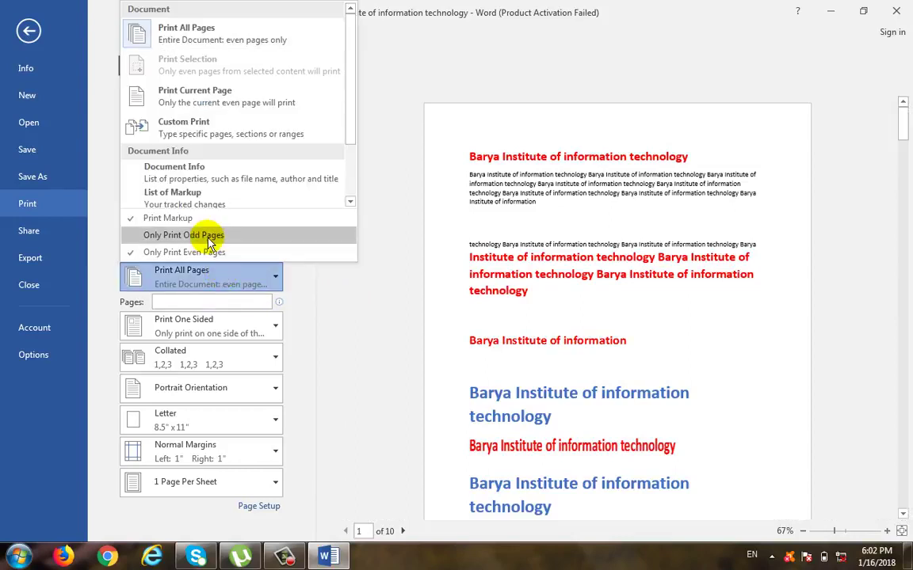
click(357, 296)
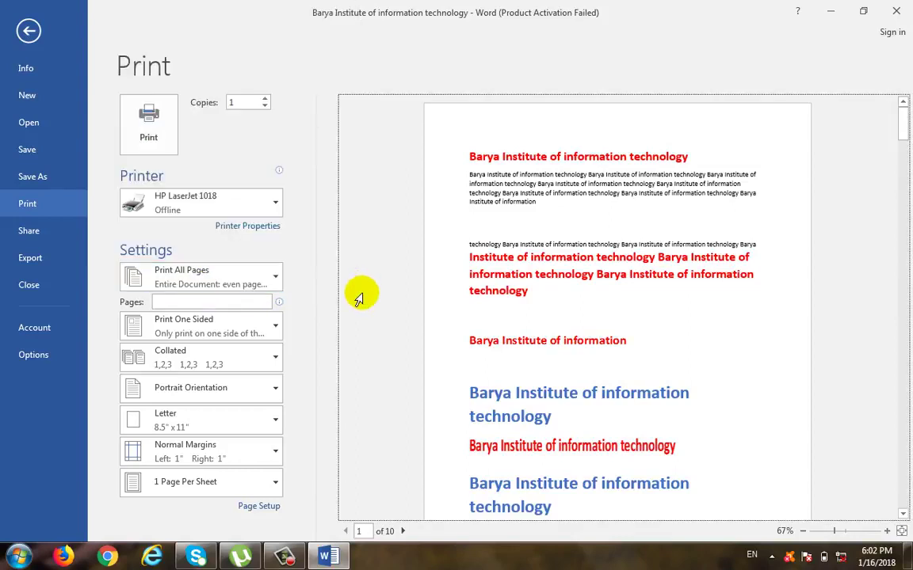
- Reconfirm One-Sided printing, view the collation options, and dismiss the colour-scheme warning
click(276, 290)
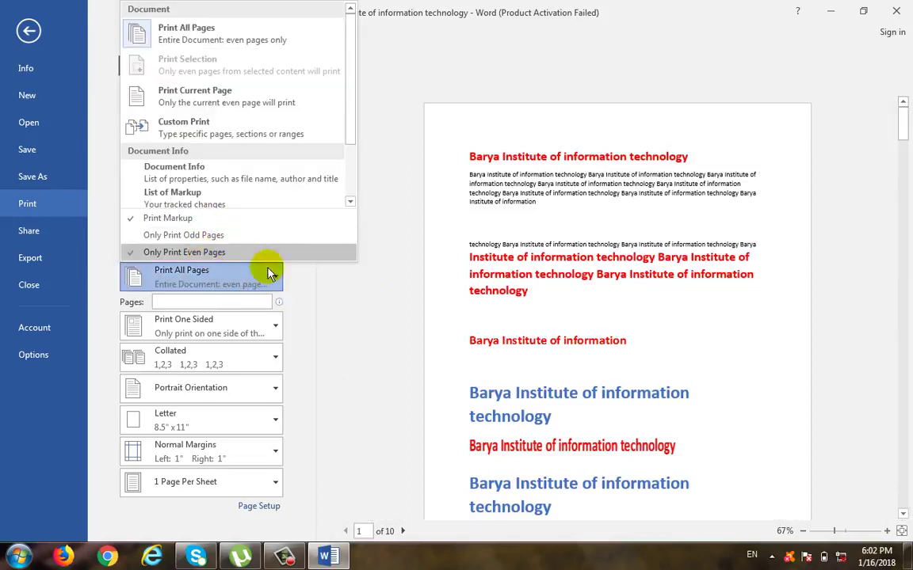
click(317, 313)
click(231, 324)
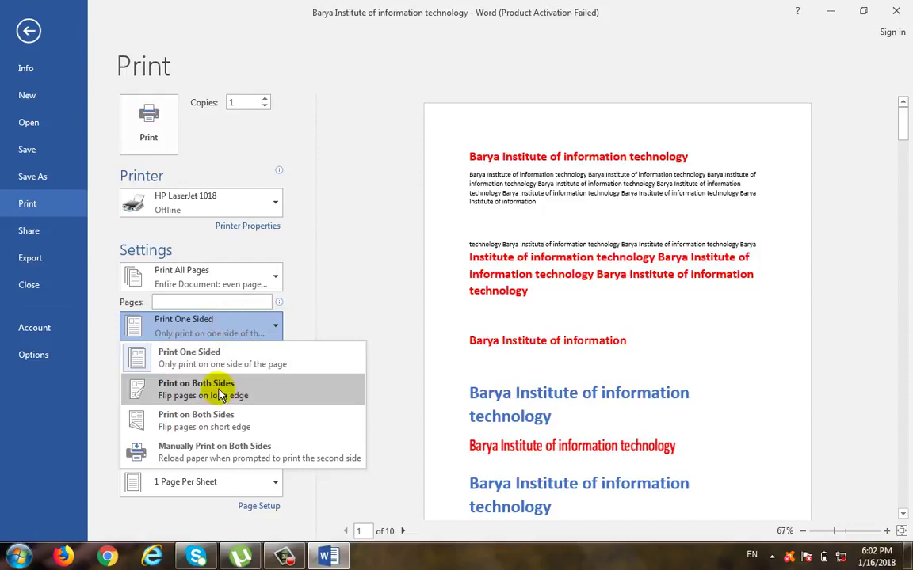
click(297, 265)
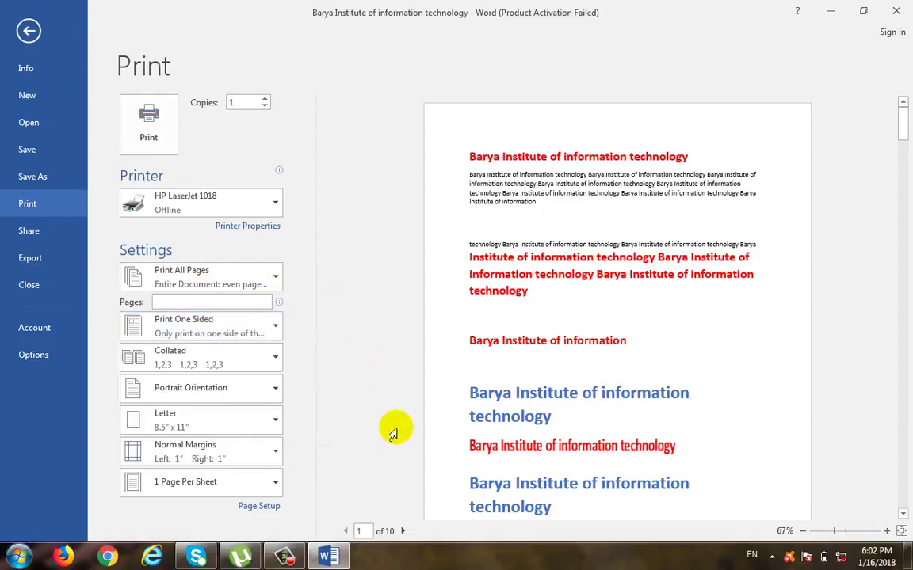
click(203, 352)
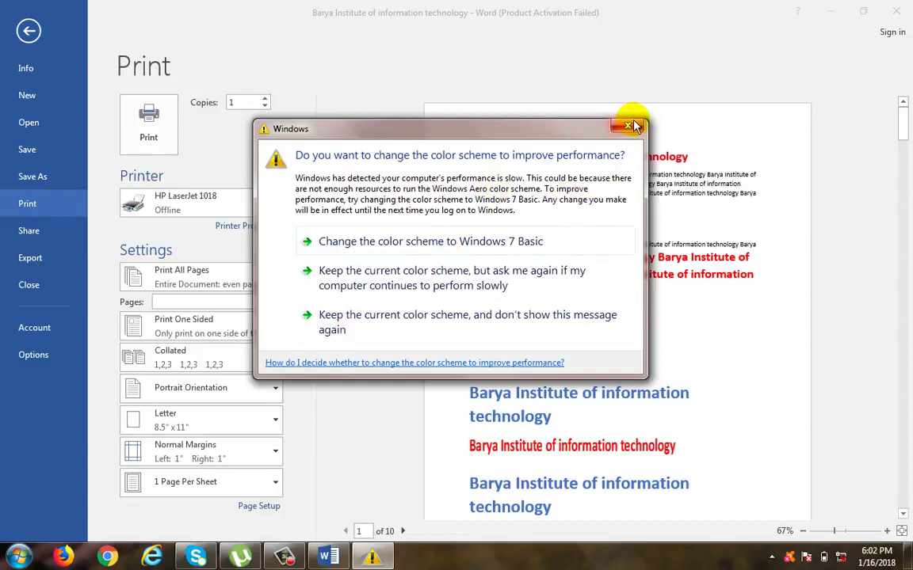
click(630, 127)
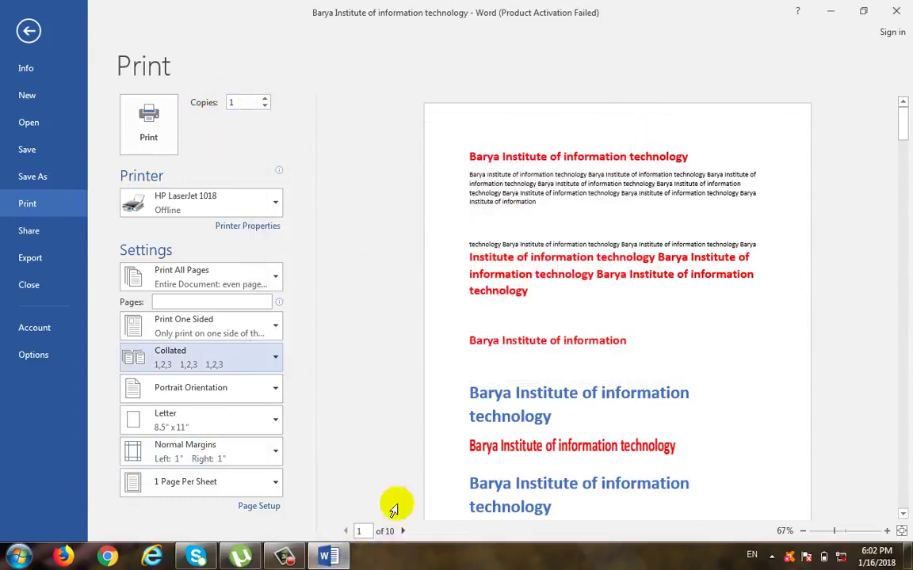
- Change the number of copies to 5
click(203, 102)
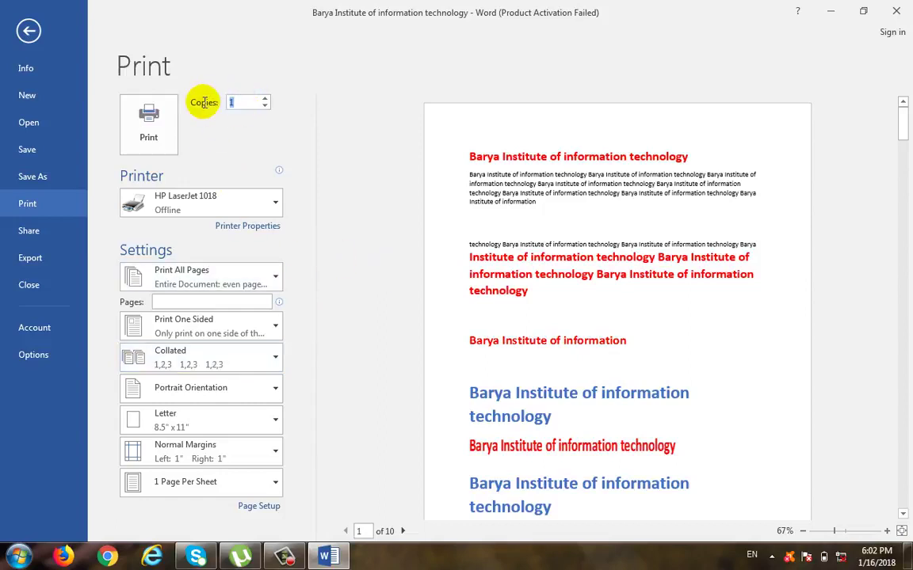
text(1)
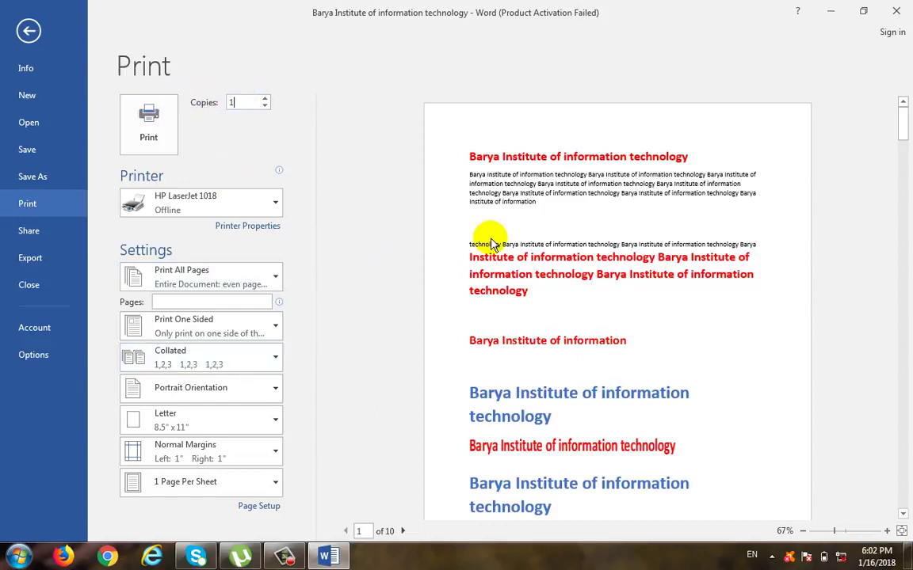
key(BackSpace)
text(5)
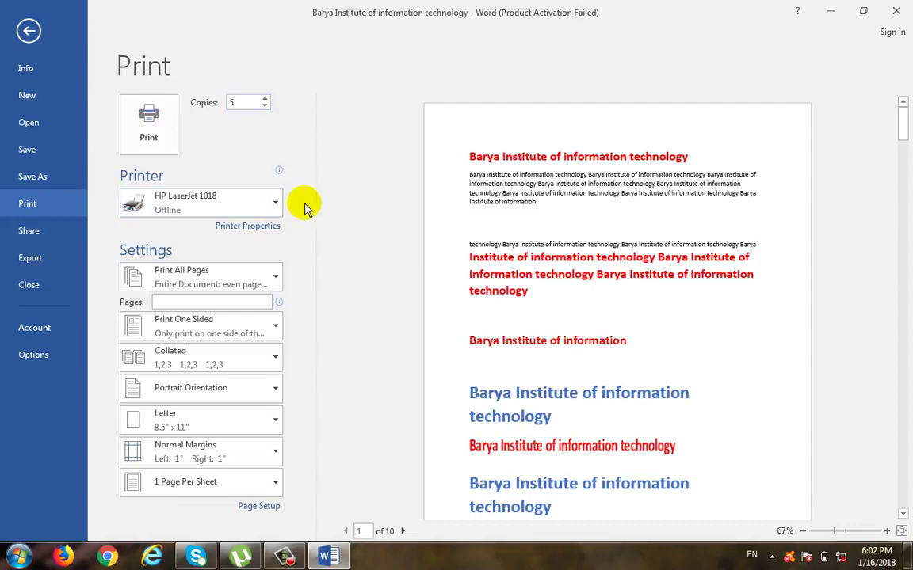
- Try Uncollated, then set the copies back to Collated
click(212, 360)
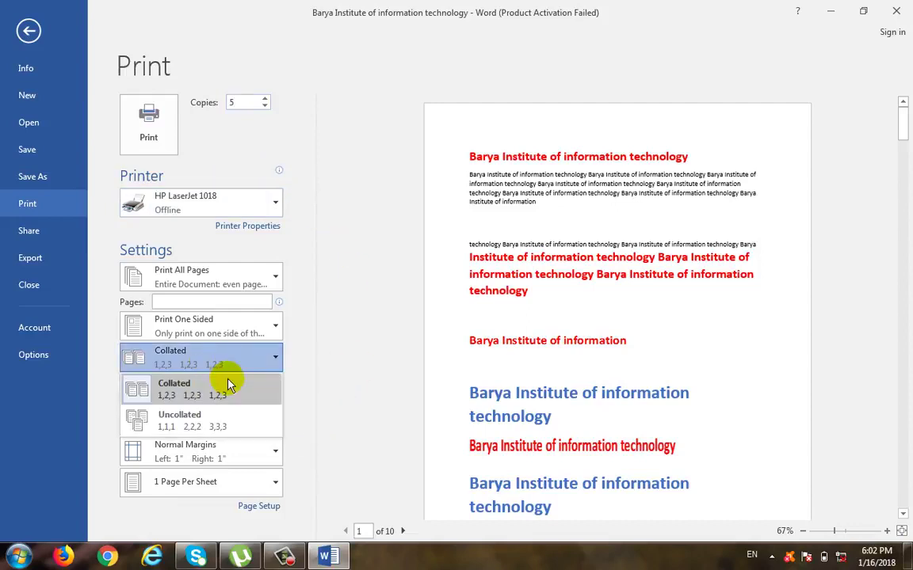
click(192, 396)
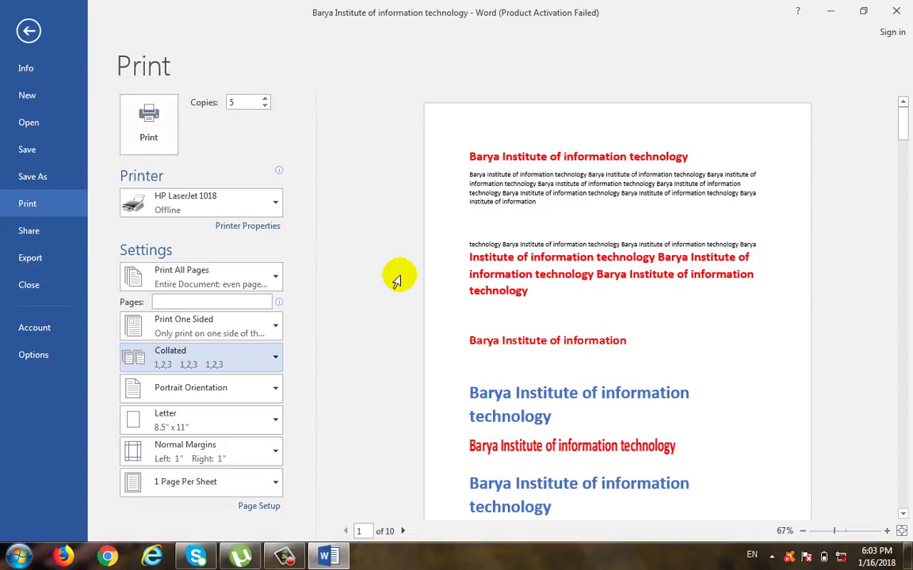
click(208, 359)
click(216, 424)
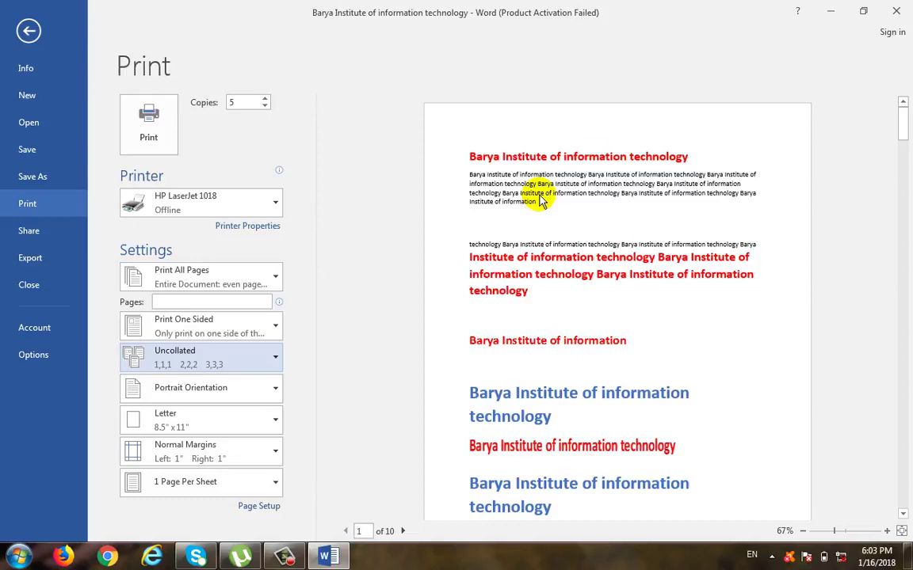
click(222, 357)
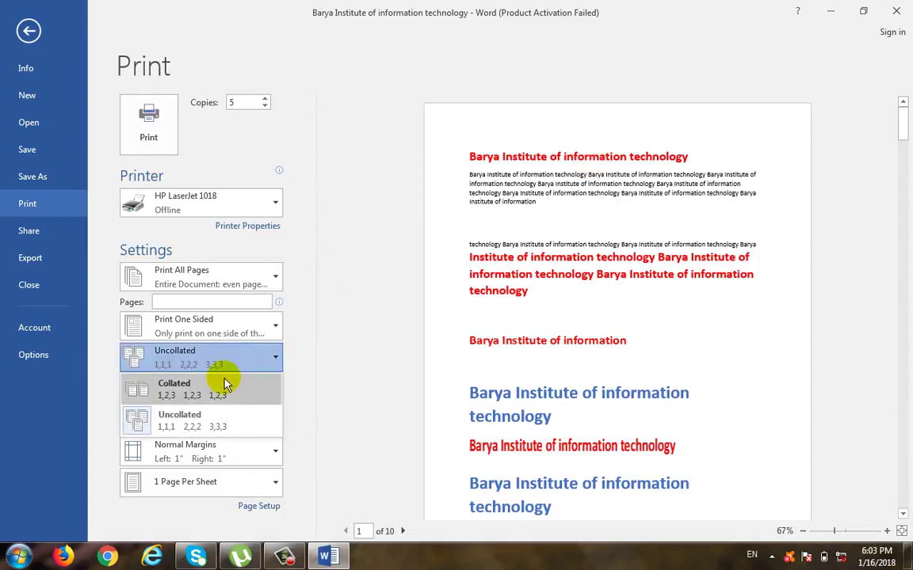
click(226, 385)
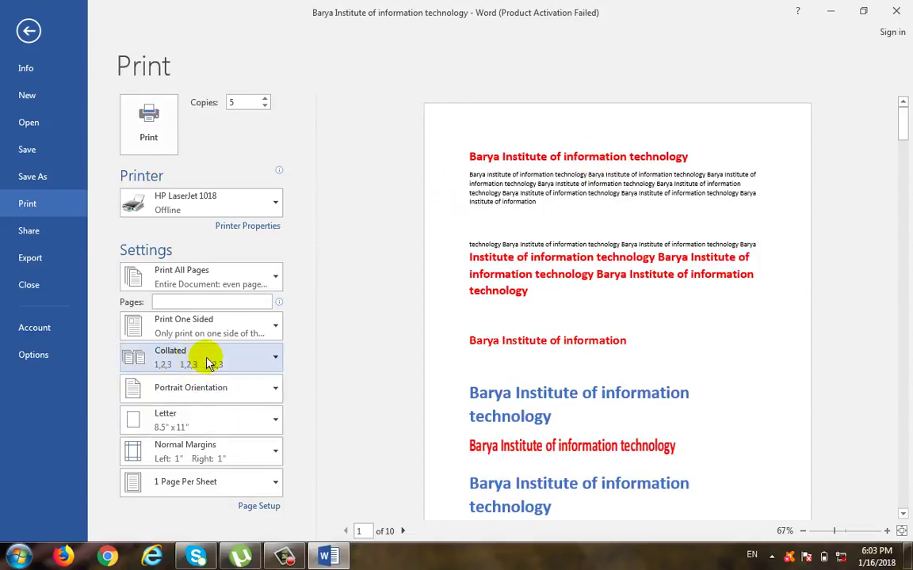
click(242, 402)
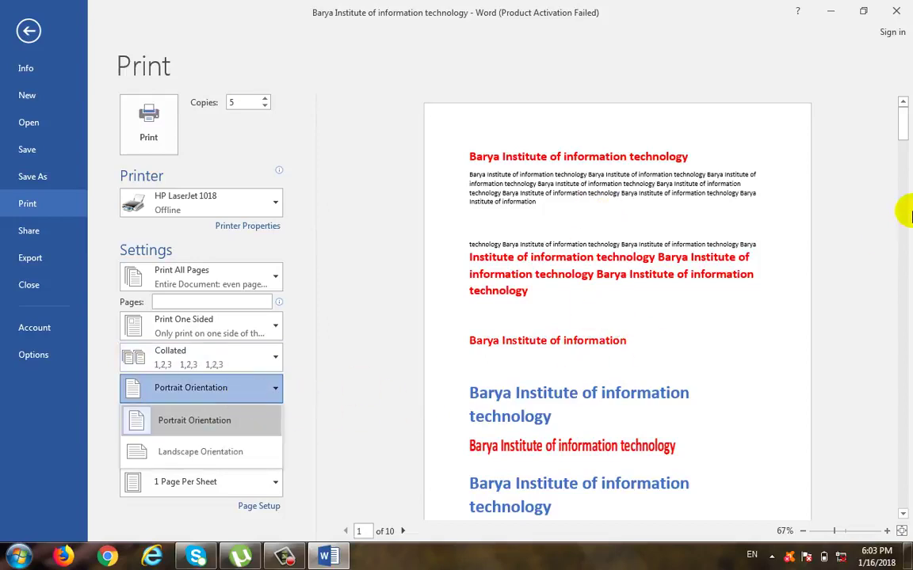
click(902, 514)
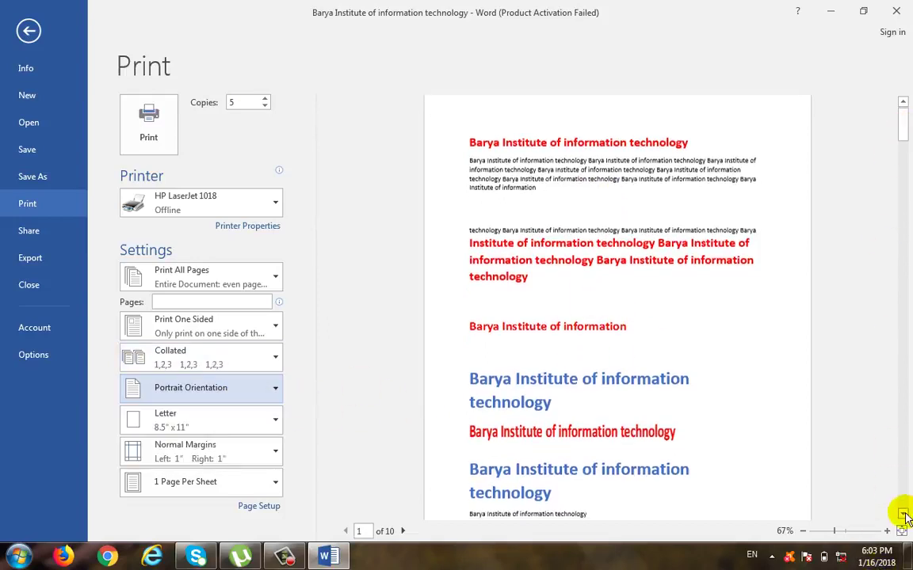
click(226, 388)
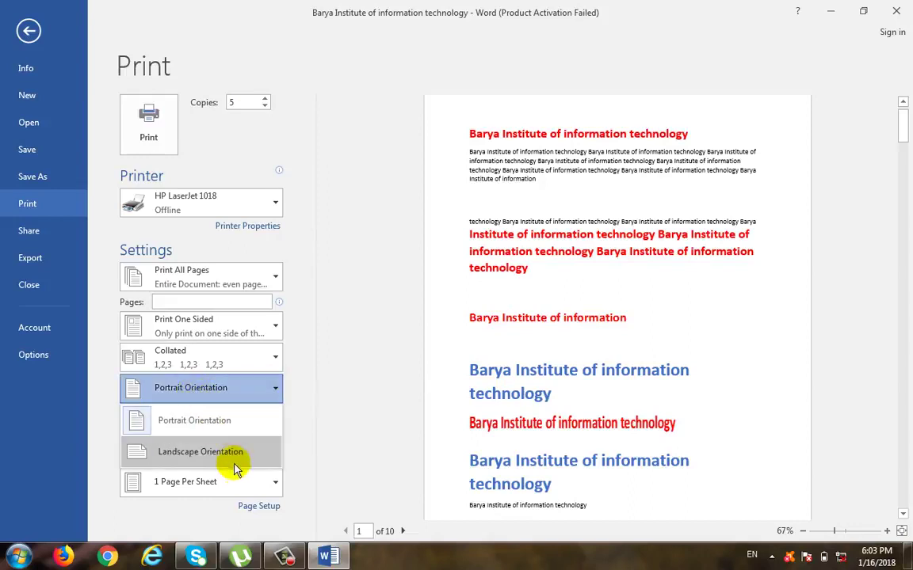
click(195, 458)
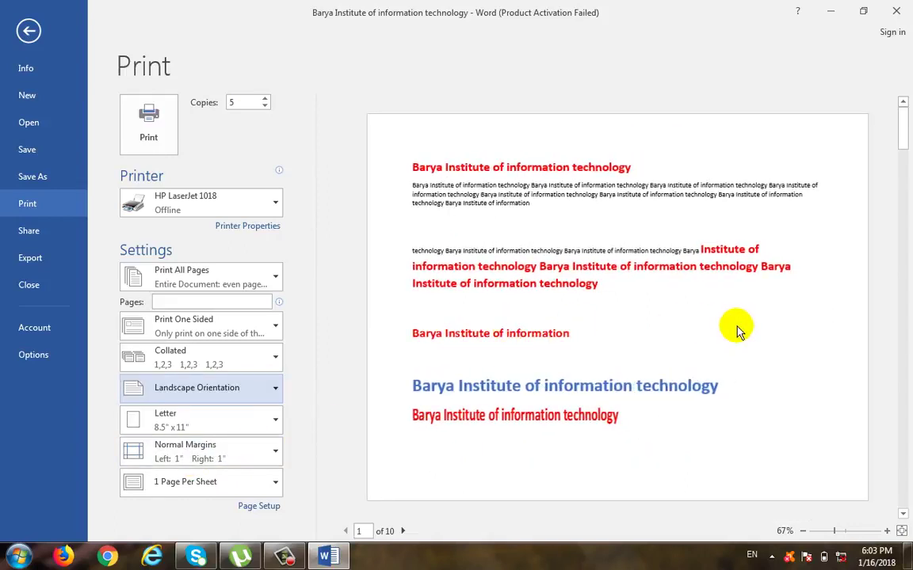
click(227, 389)
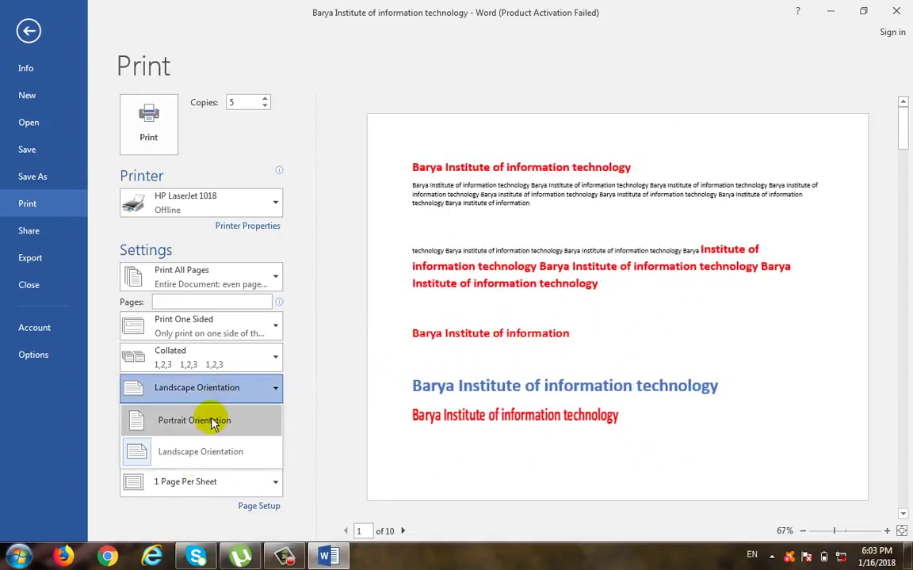
click(212, 422)
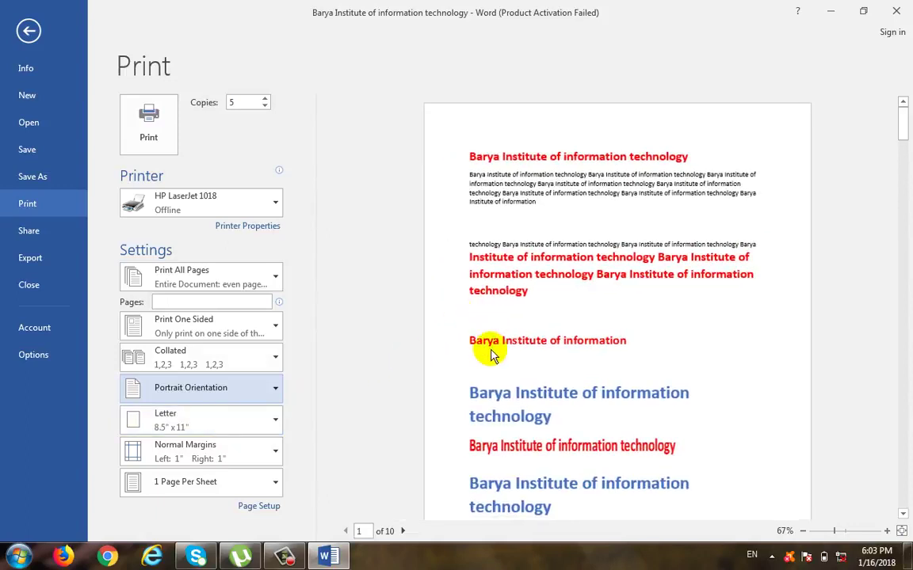
click(214, 432)
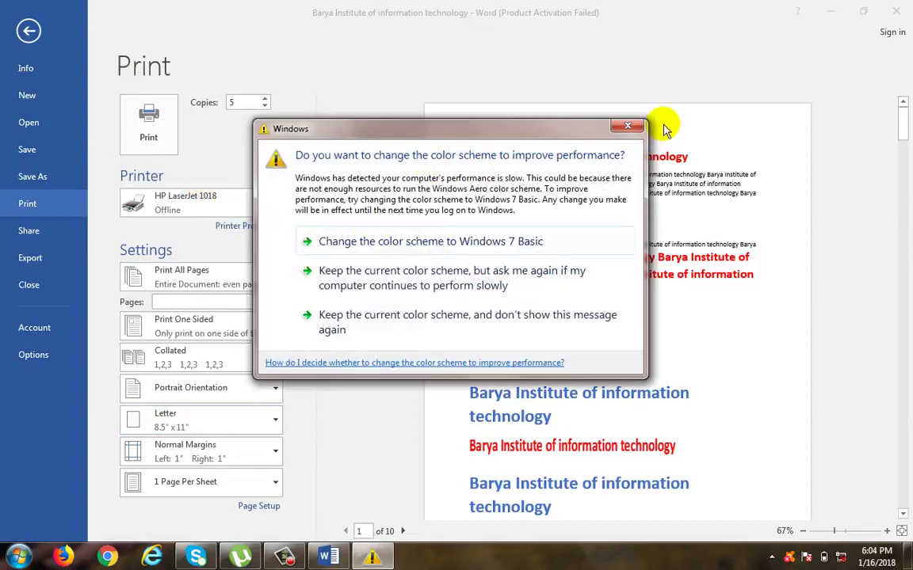
- Dismiss the colour-scheme prompt and change the paper size from Letter to A4 (8.27" x 11.69")
click(630, 126)
click(264, 410)
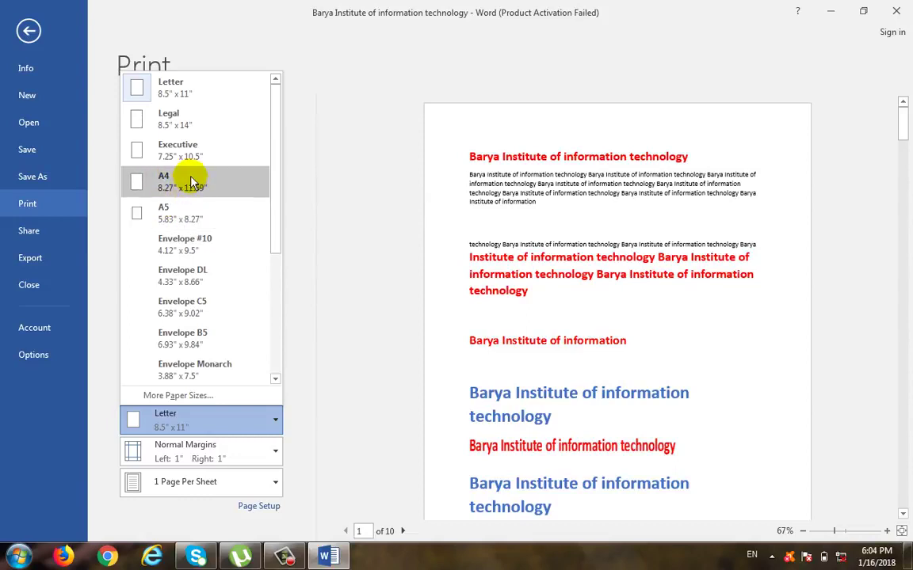
click(161, 188)
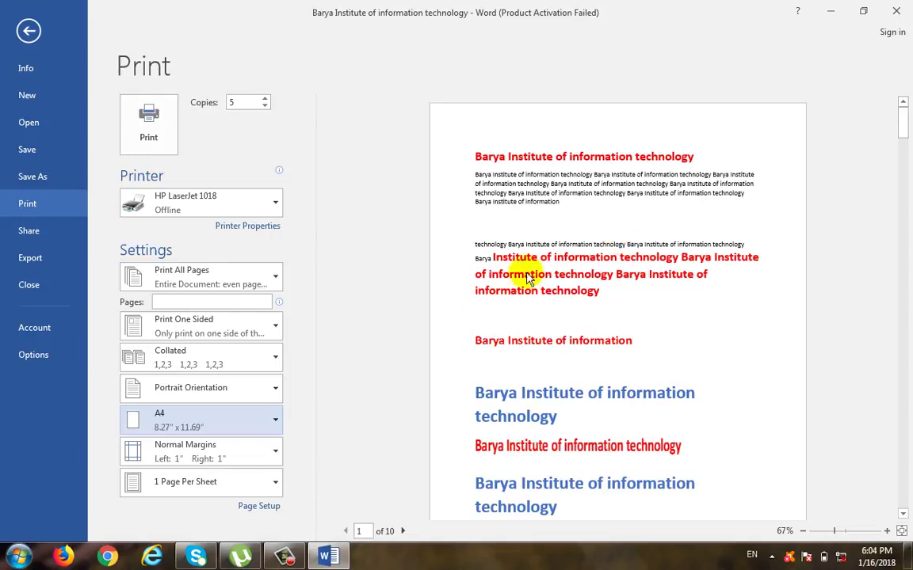
click(243, 276)
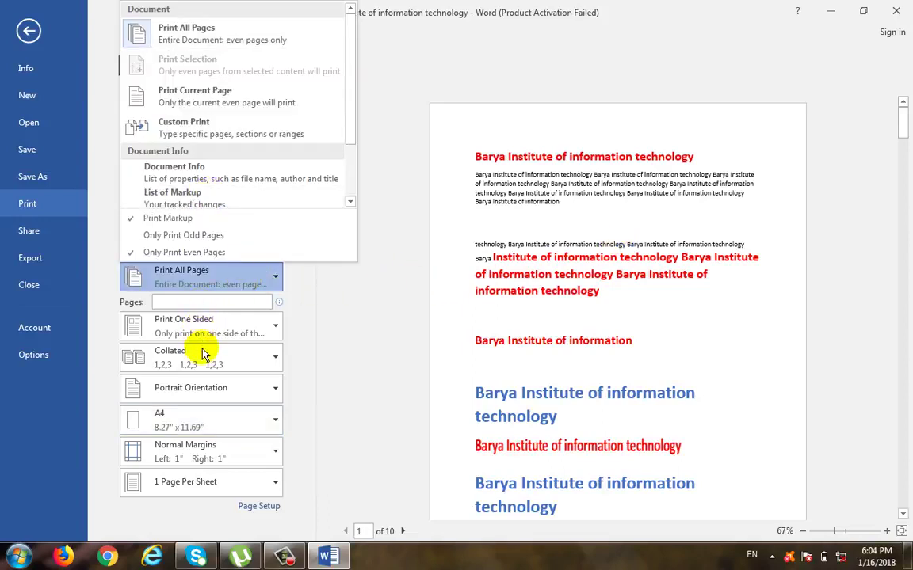
click(213, 388)
click(352, 407)
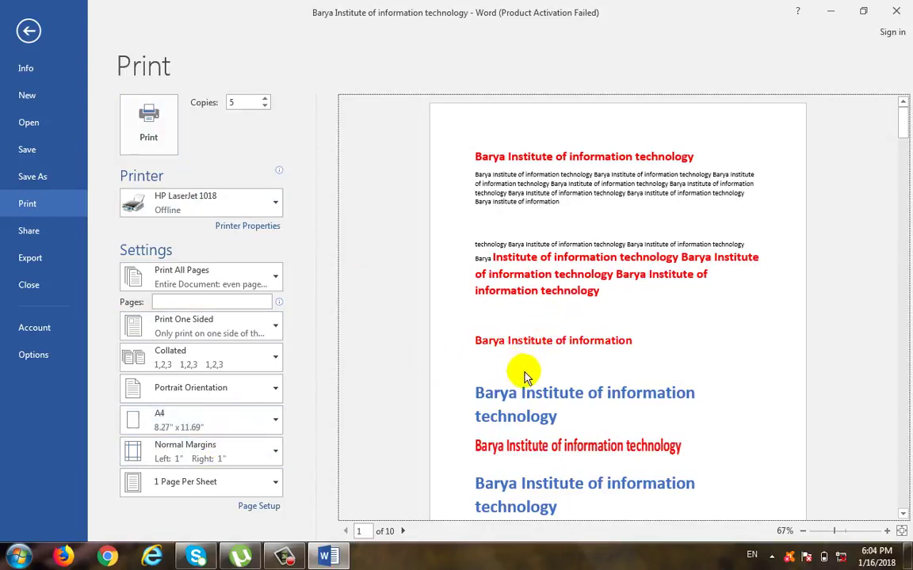
click(202, 421)
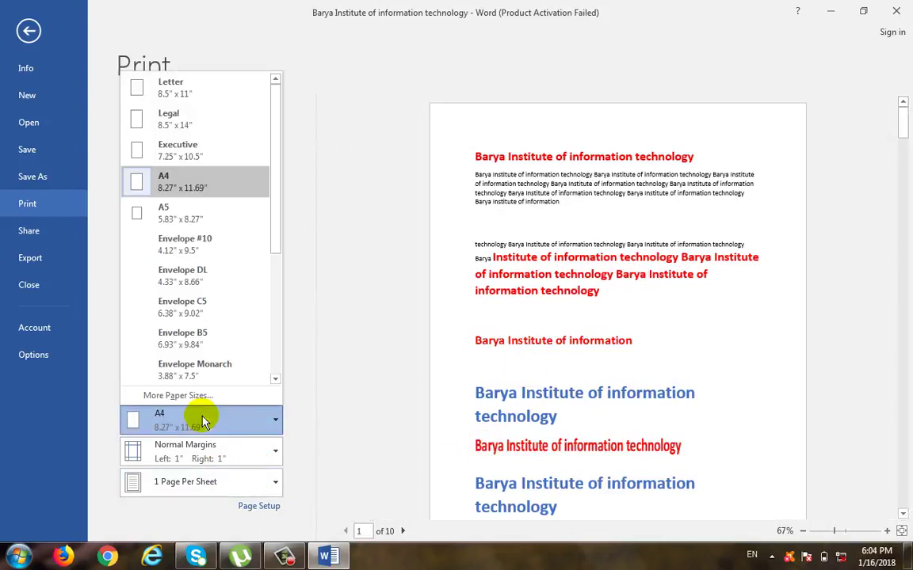
click(346, 396)
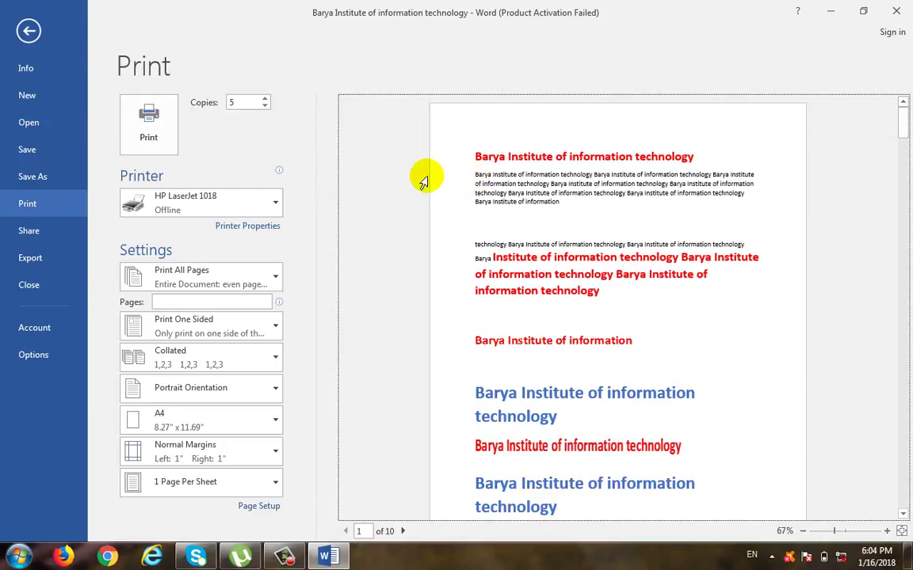
click(902, 514)
click(902, 514)
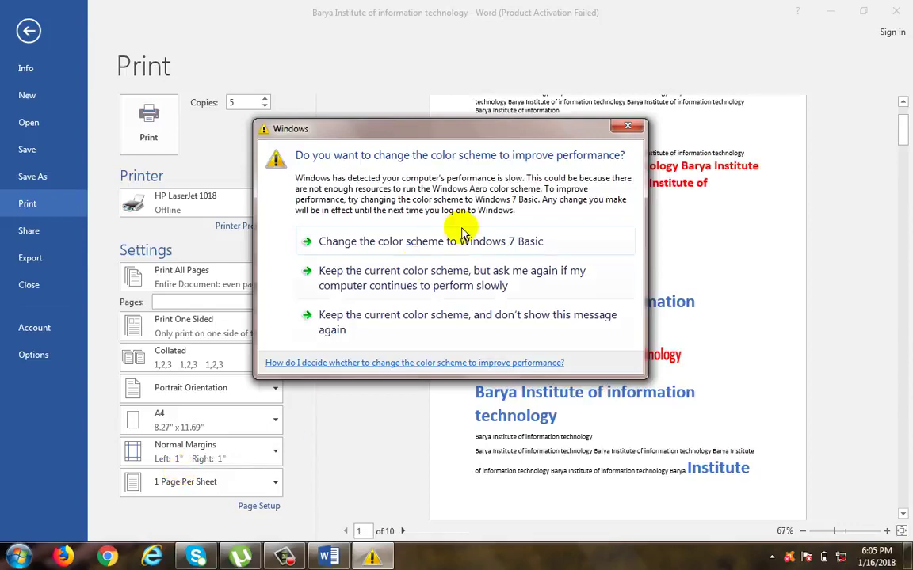
click(626, 127)
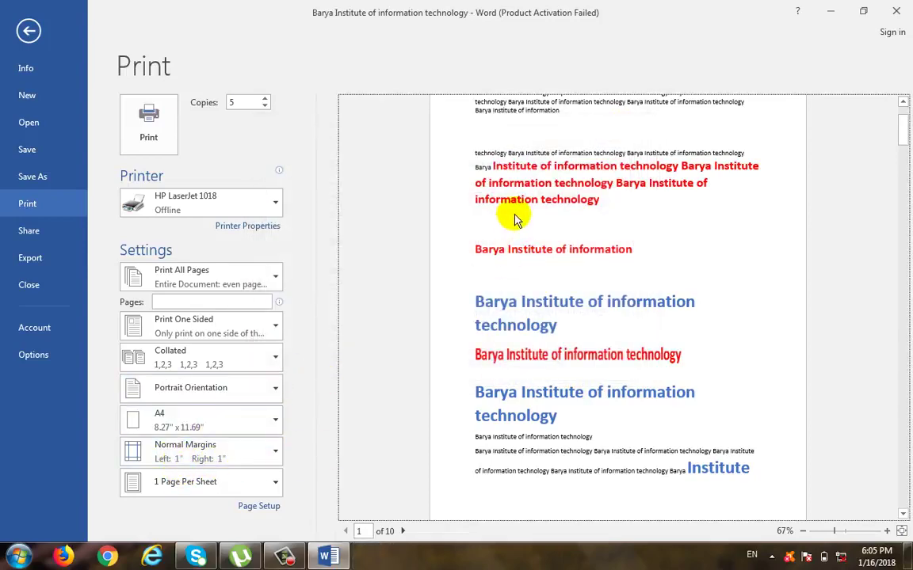
click(240, 457)
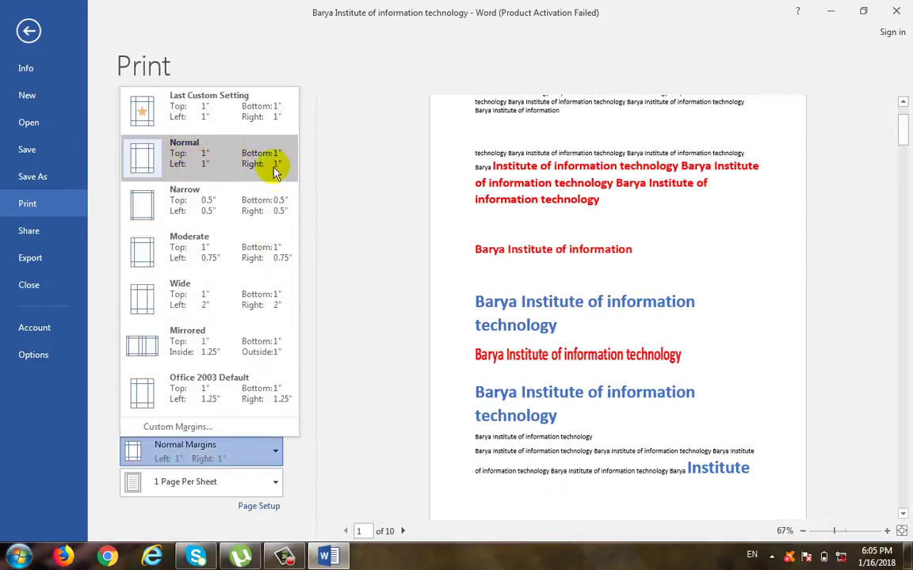
click(244, 208)
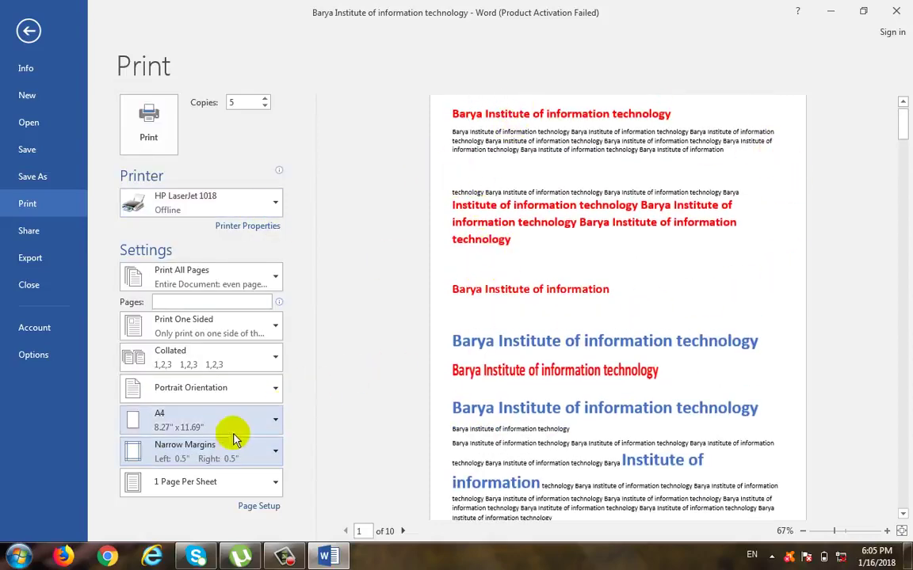
click(211, 451)
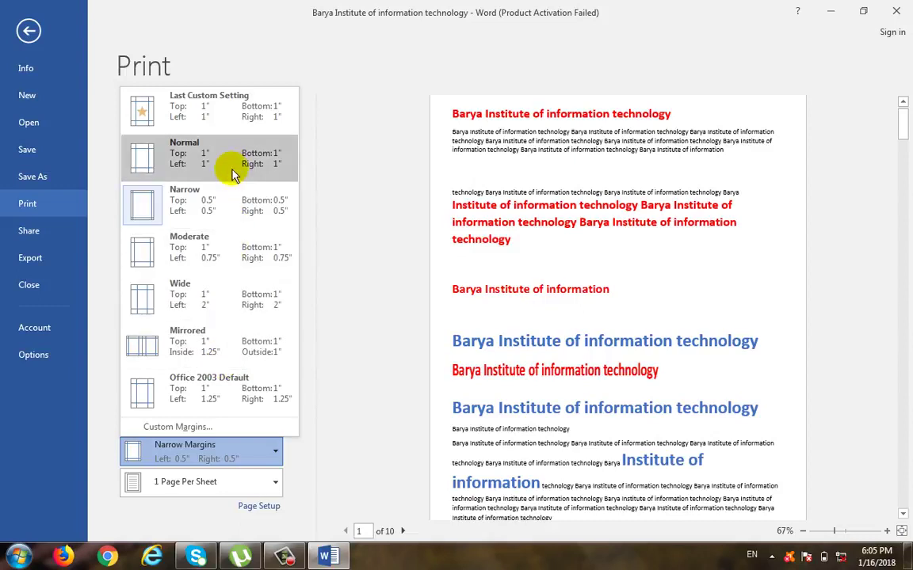
click(208, 156)
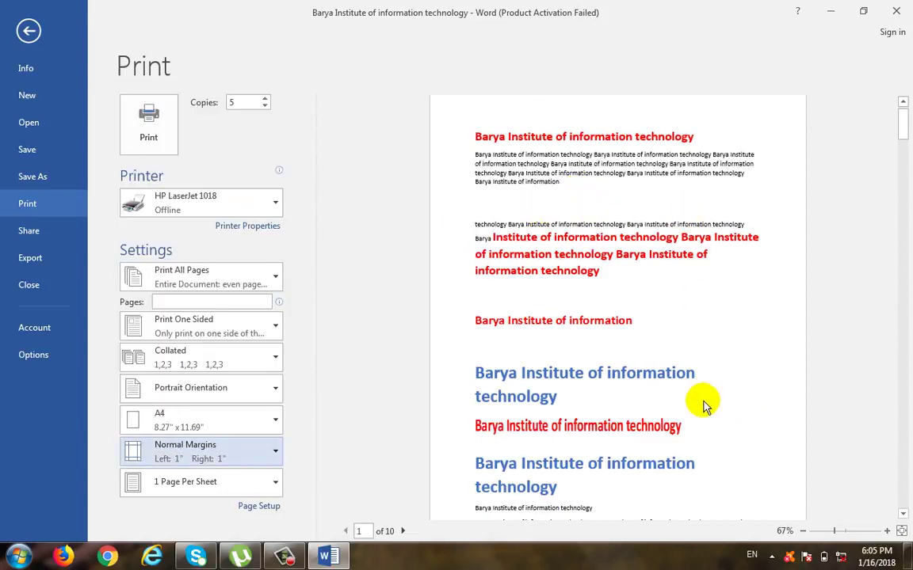
click(231, 485)
click(475, 317)
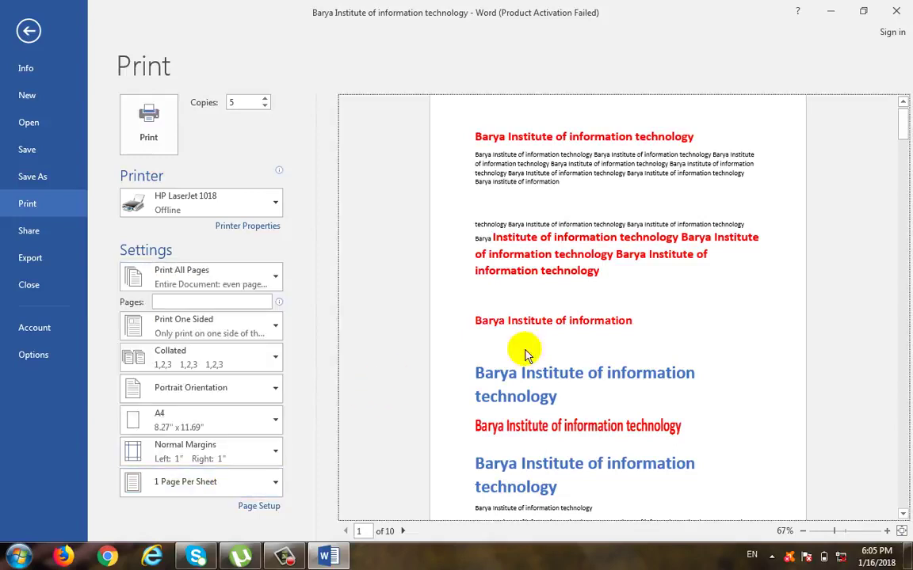
click(903, 513)
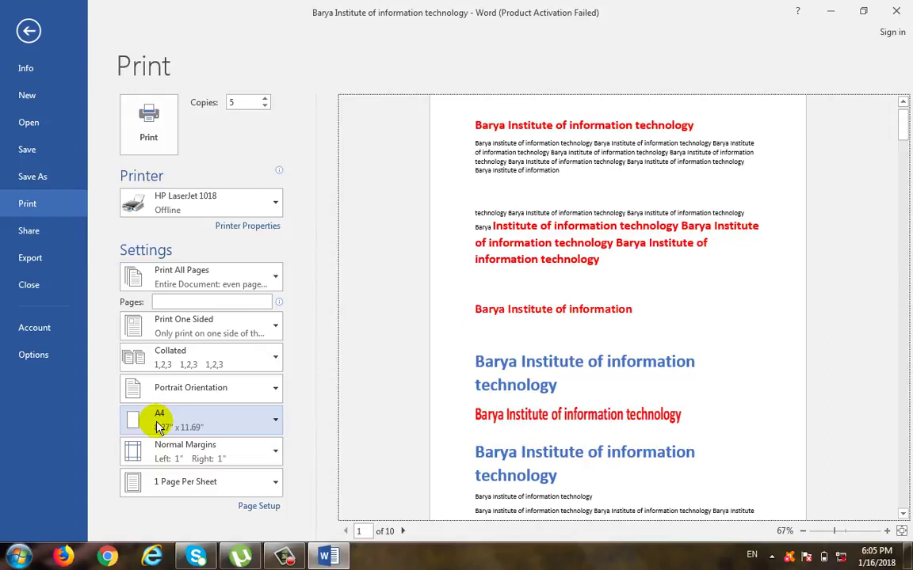
- Set the printout to 2 Pages Per Sheet
click(189, 486)
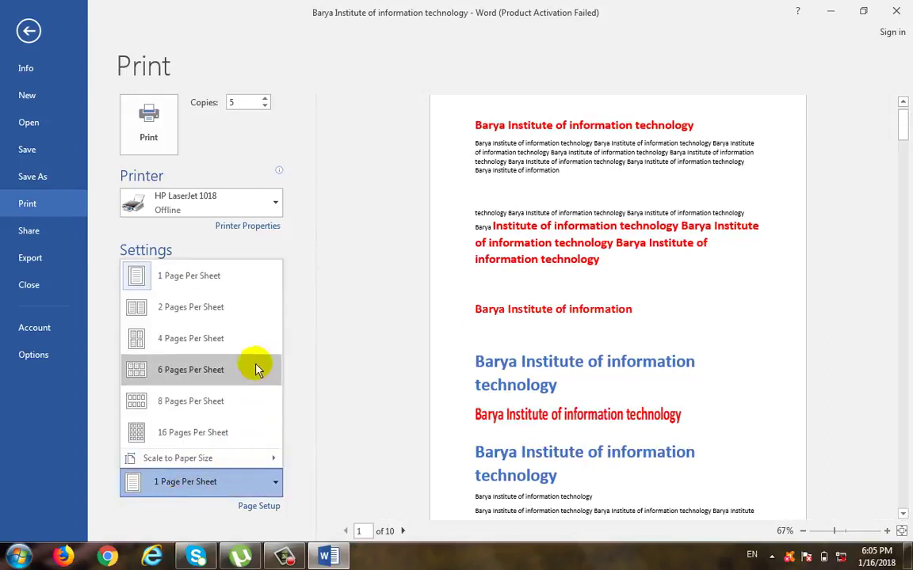
click(257, 320)
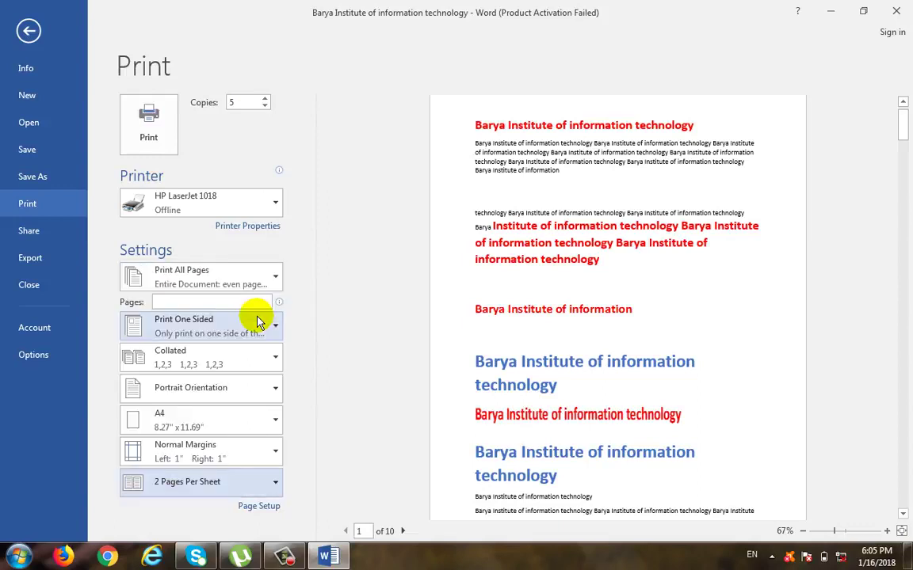
click(214, 487)
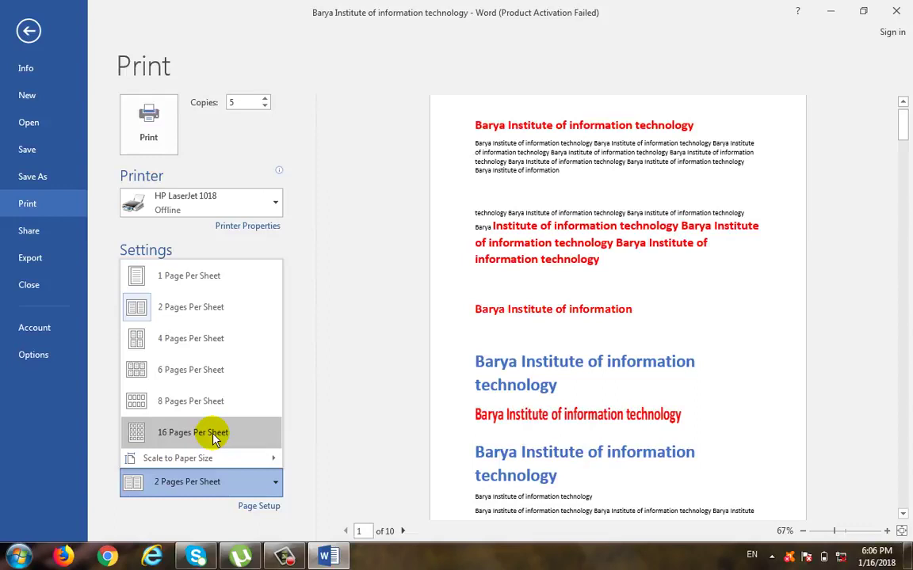
click(330, 401)
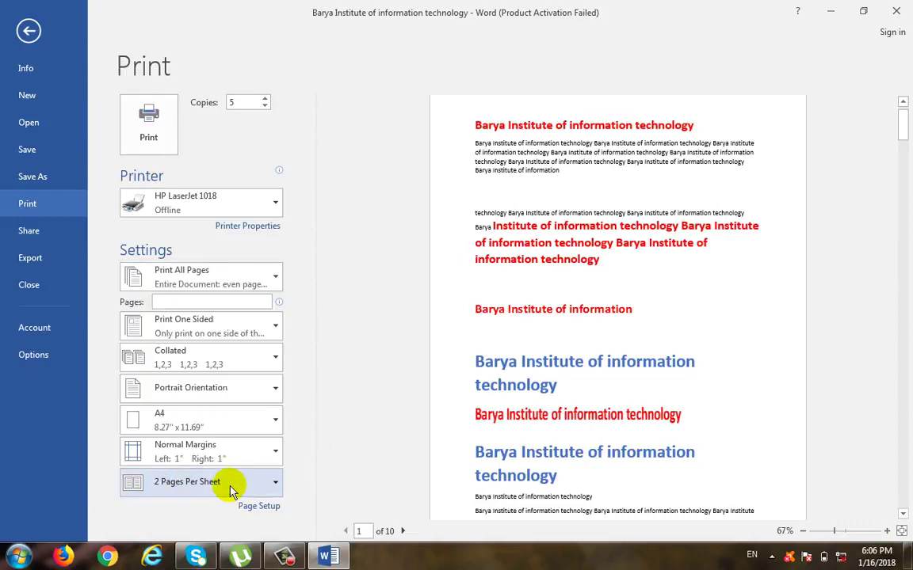
- Send the job to the printer, dismiss the colour-scheme prompt and return to the document
click(148, 125)
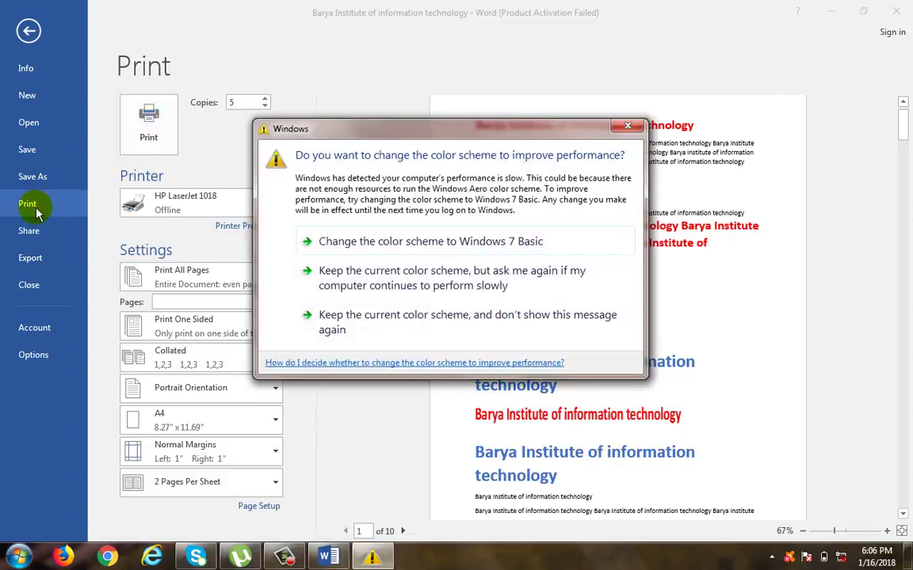
click(628, 126)
click(32, 32)
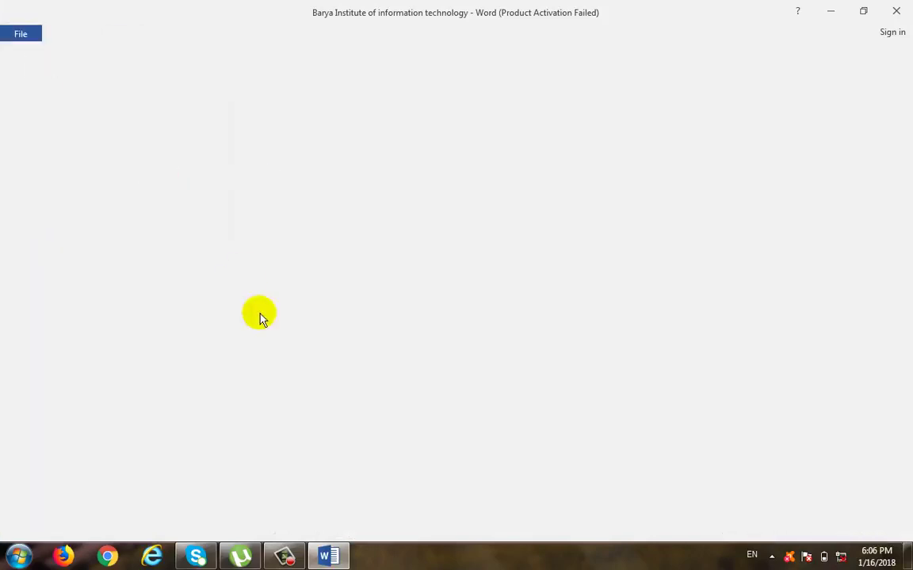